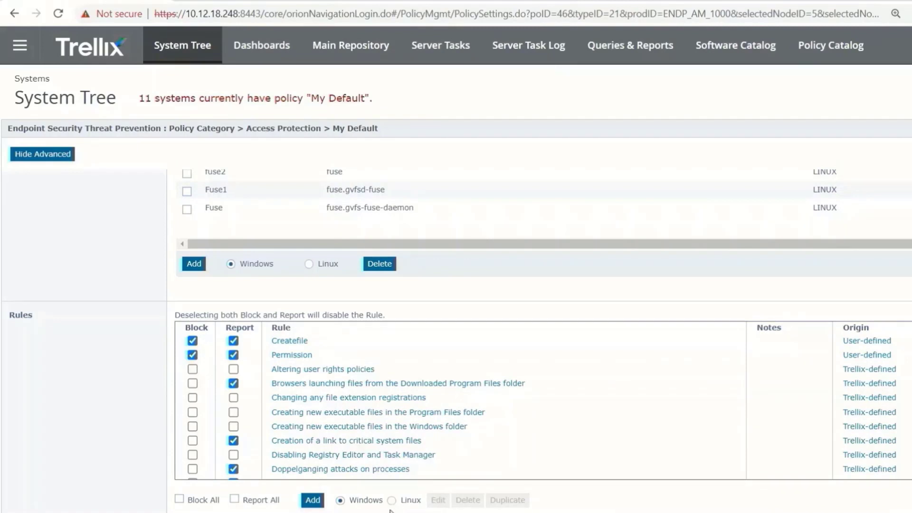
Start a new Linux rule in the My Default Access Protection policy and check its name field
left_click(391, 501)
left_click(312, 501)
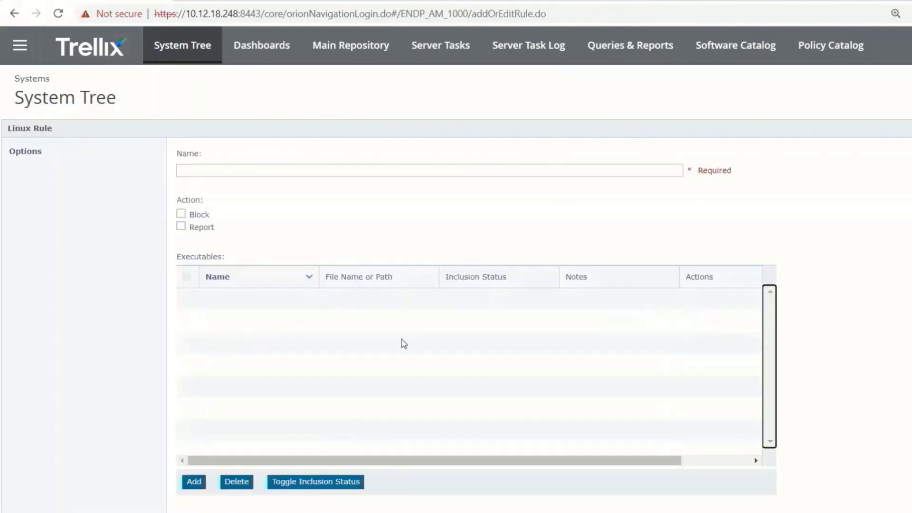
left_click(278, 174)
left_click(459, 205)
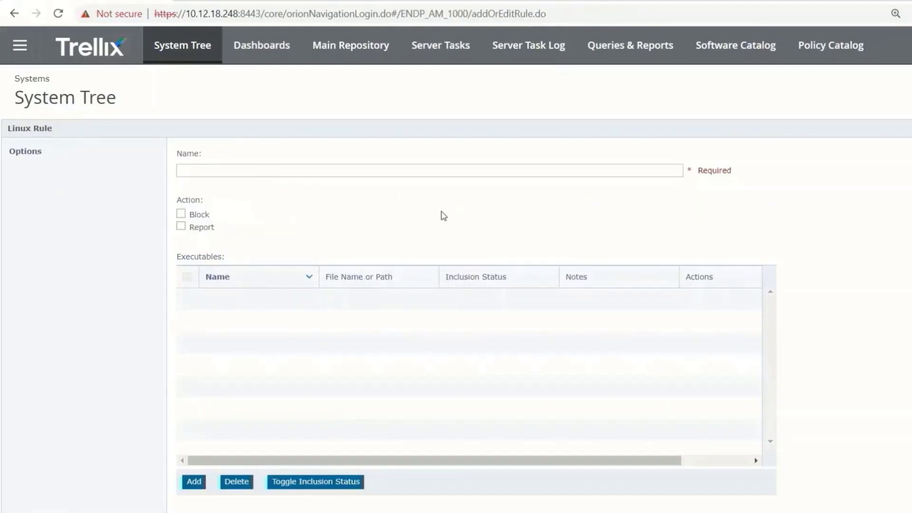
Select the Block and Report actions for the Linux rule and clear both again
left_click(181, 215)
left_click(182, 227)
left_click(181, 225)
left_click(182, 216)
Open a new executable entry for the rule, examine its name, inclusion status, path and notes fields, and cancel it
left_click(195, 482)
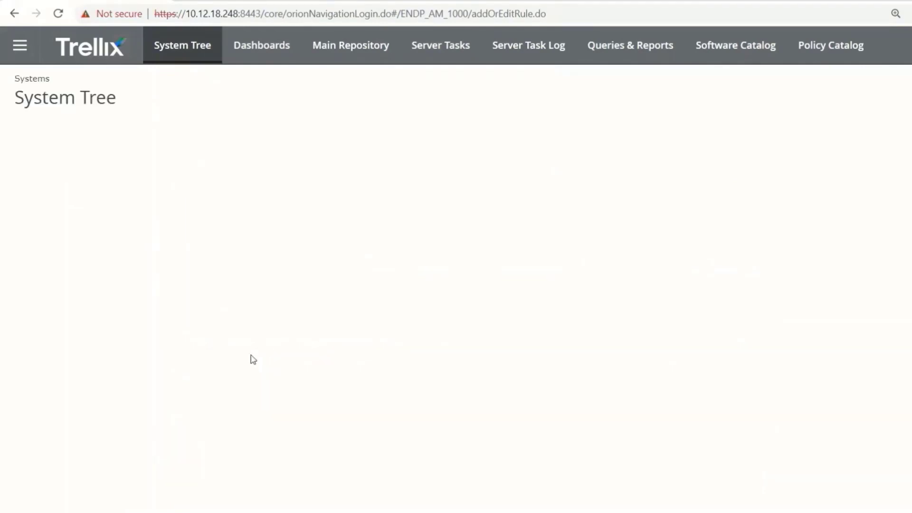
left_click(232, 170)
left_click(232, 171)
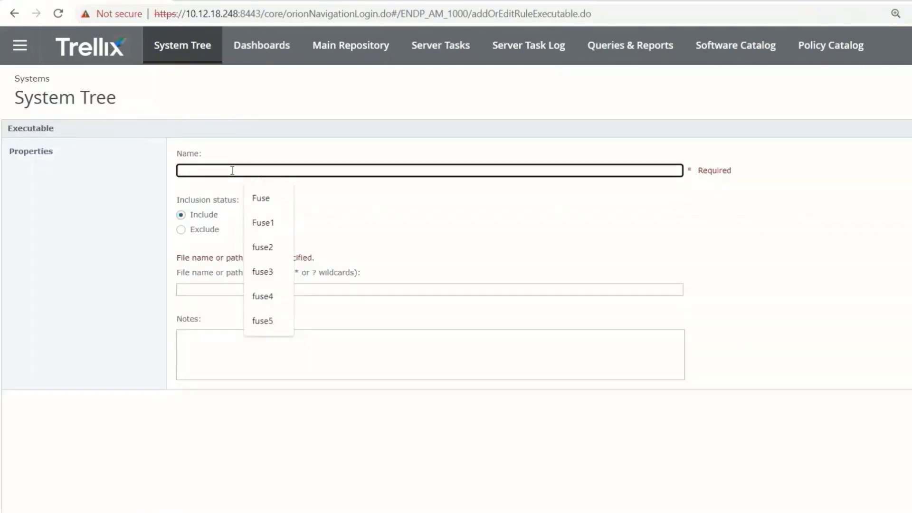
left_click(489, 221)
left_click(212, 290)
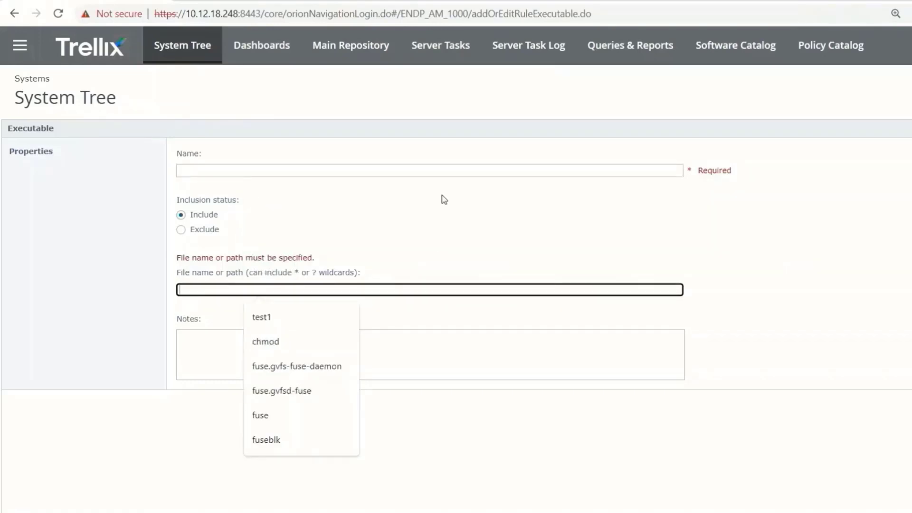
left_click(482, 359)
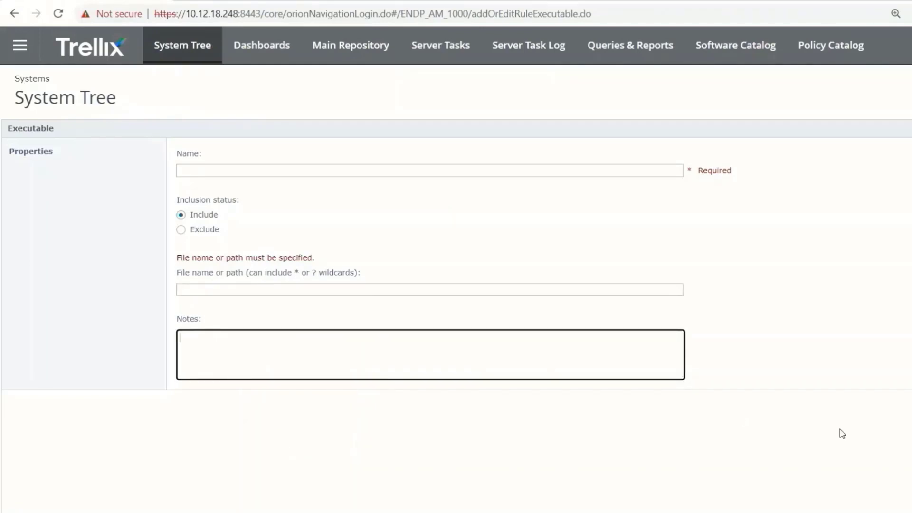
key("Tab")
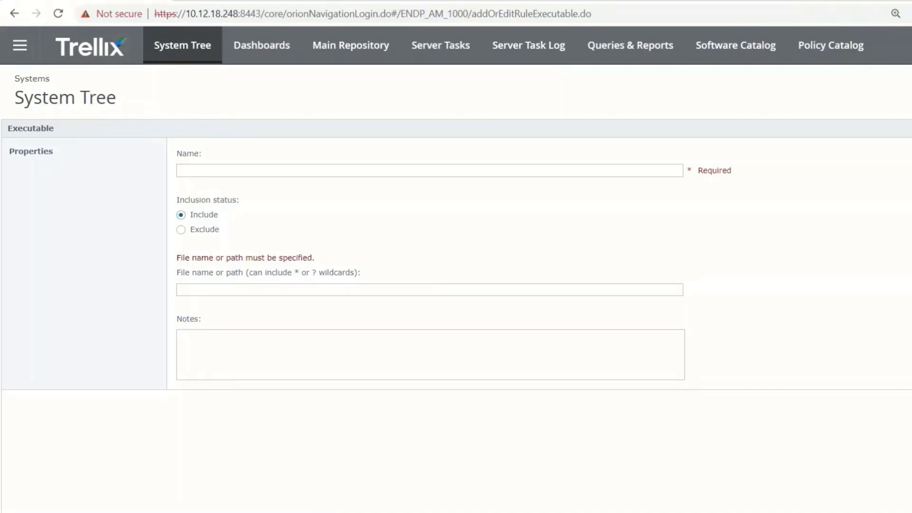
key("Return")
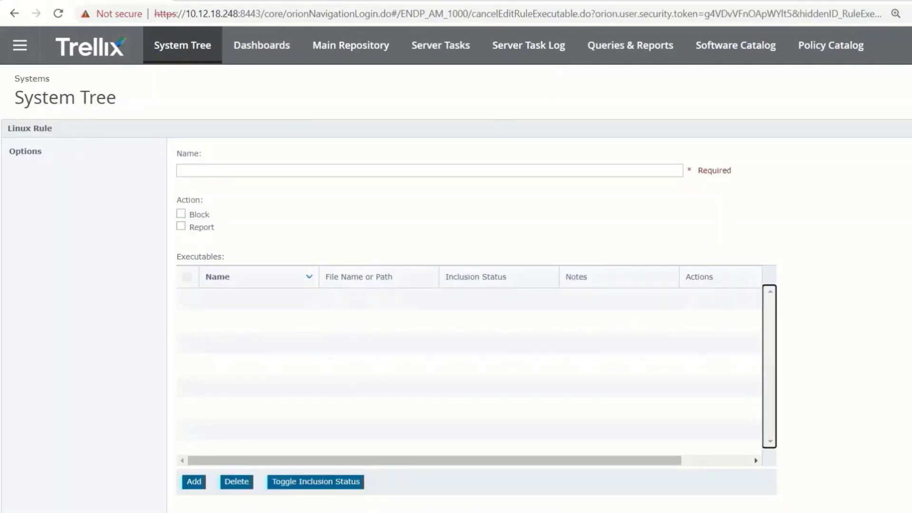
Open a new user name entry for the rule, examine its name and inclusion status fields, and cancel it
scroll(873, 323, "down", 3)
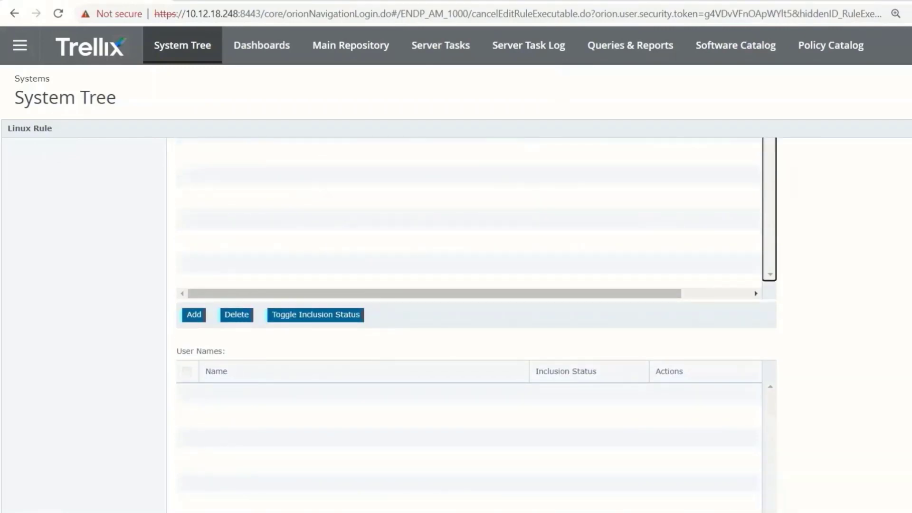
scroll(246, 351, "down", 3)
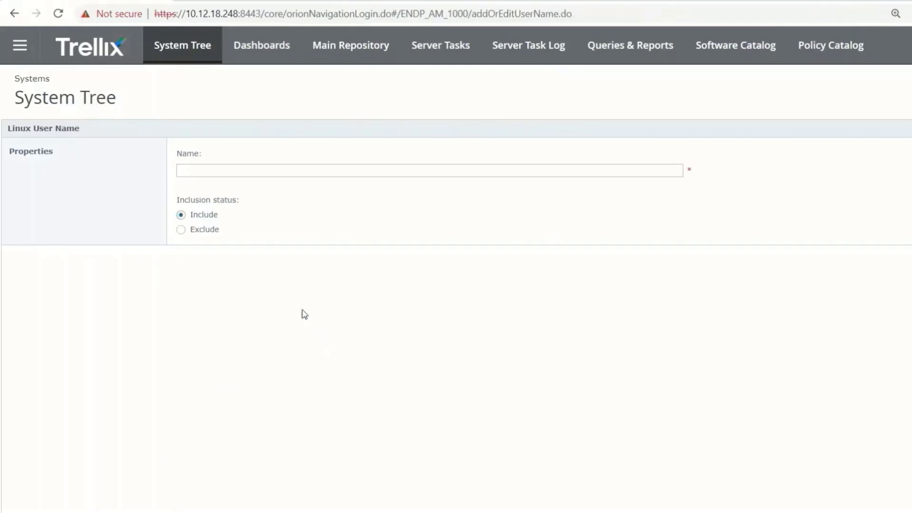
left_click(221, 171)
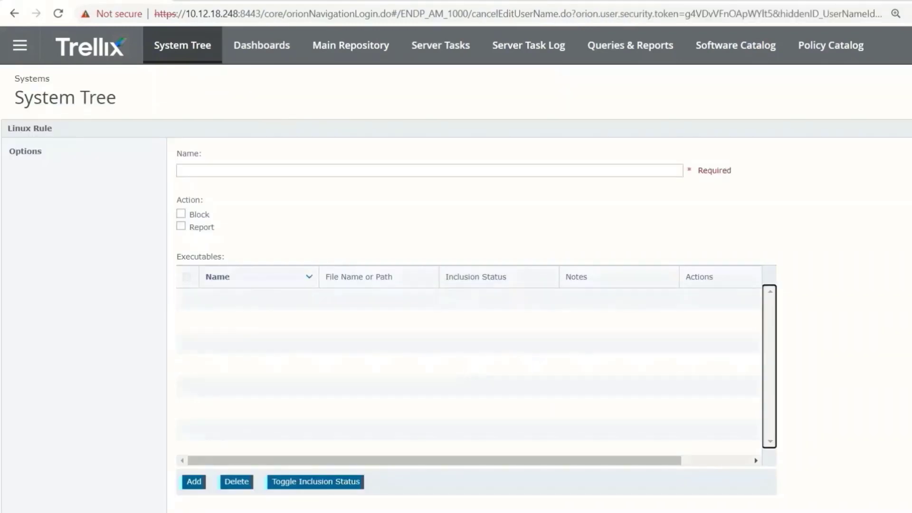
Start a new subrule for the Linux rule and check its name field
scroll(475, 318, "down", 10)
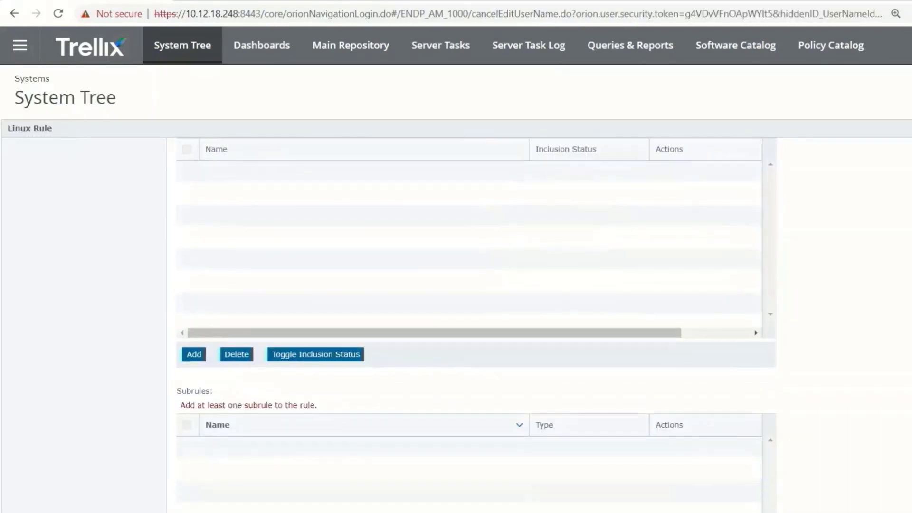
scroll(475, 318, "down", 2)
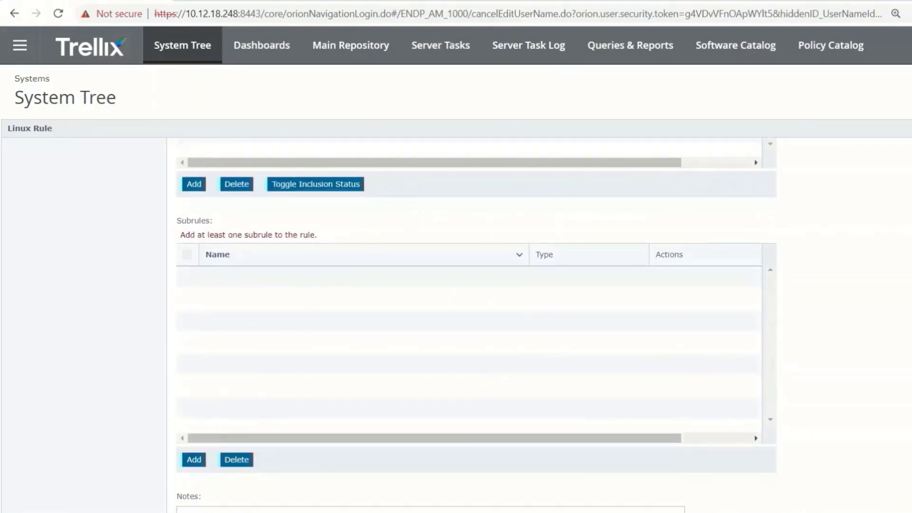
scroll(475, 318, "down", 1)
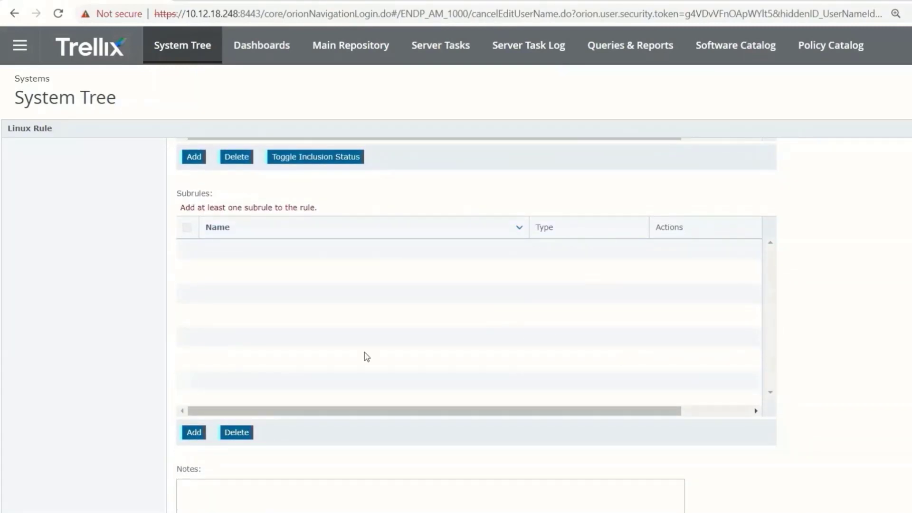
left_click(195, 433)
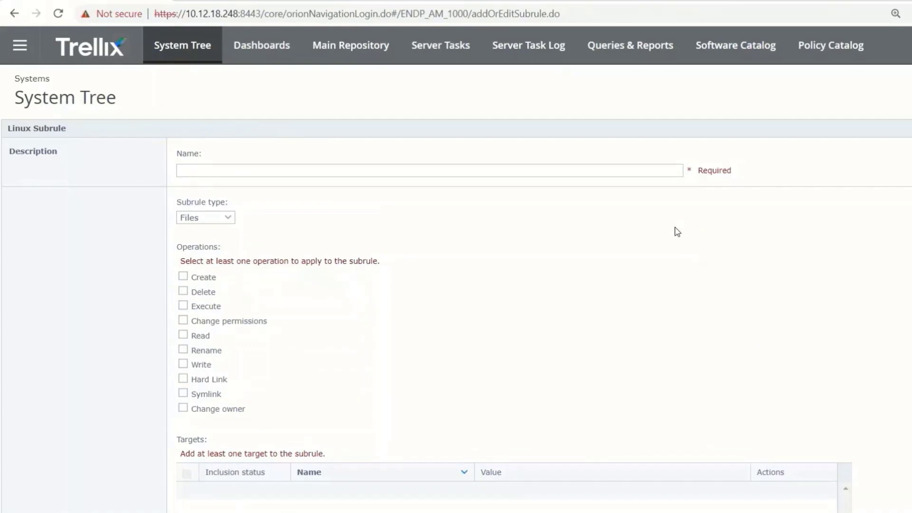
left_click(406, 170)
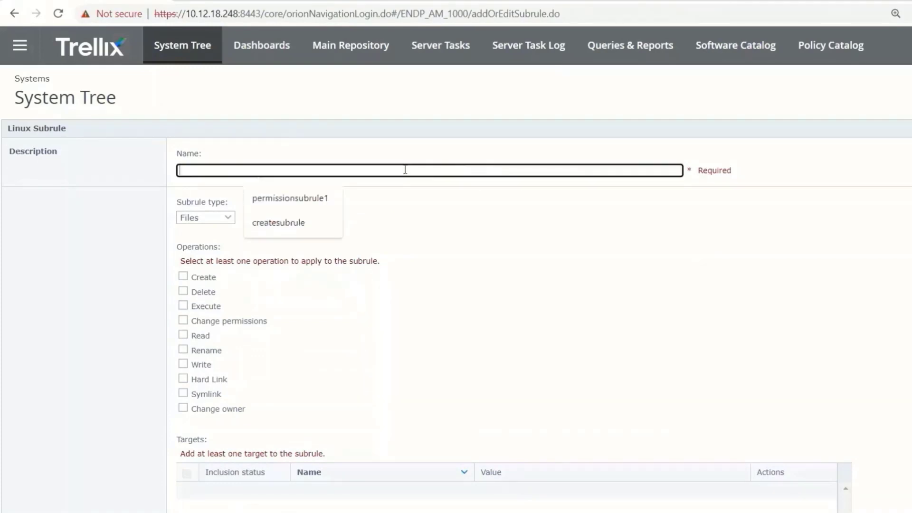
left_click(466, 248)
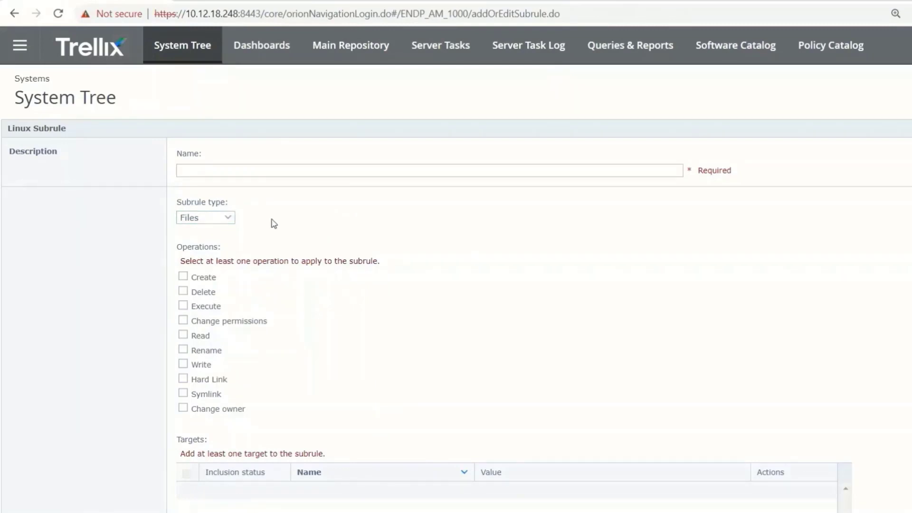
Compare the subrule types, switching the type to Processes to examine its operations and targets
left_click(229, 219)
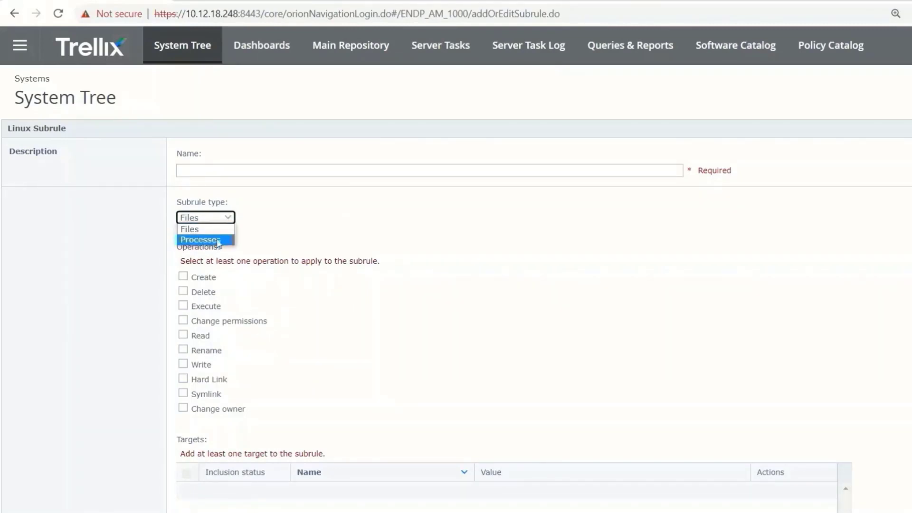
left_click(240, 238)
left_click(376, 233)
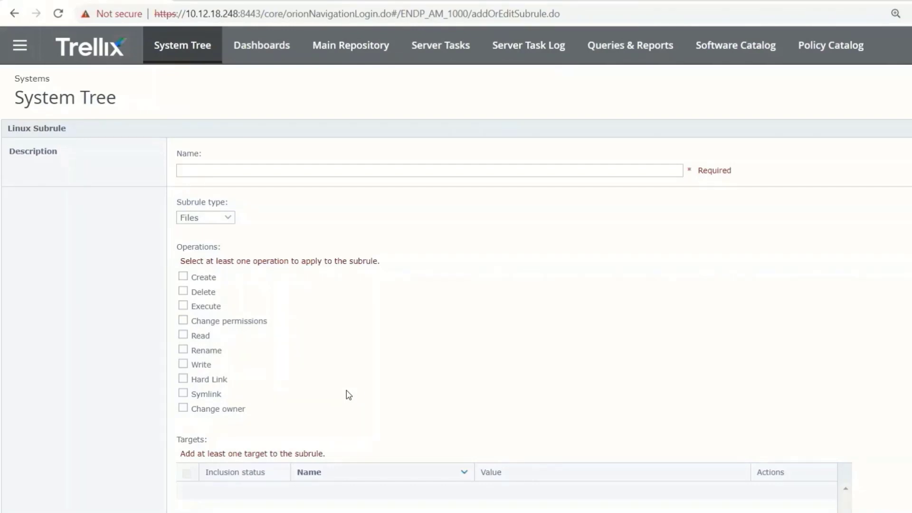
left_click(228, 219)
left_click(218, 239)
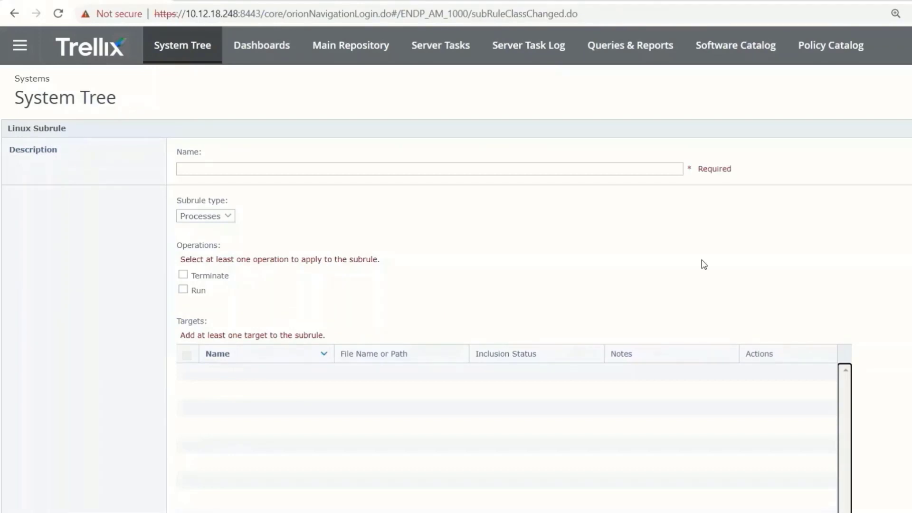
scroll(539, 323, "down", 1)
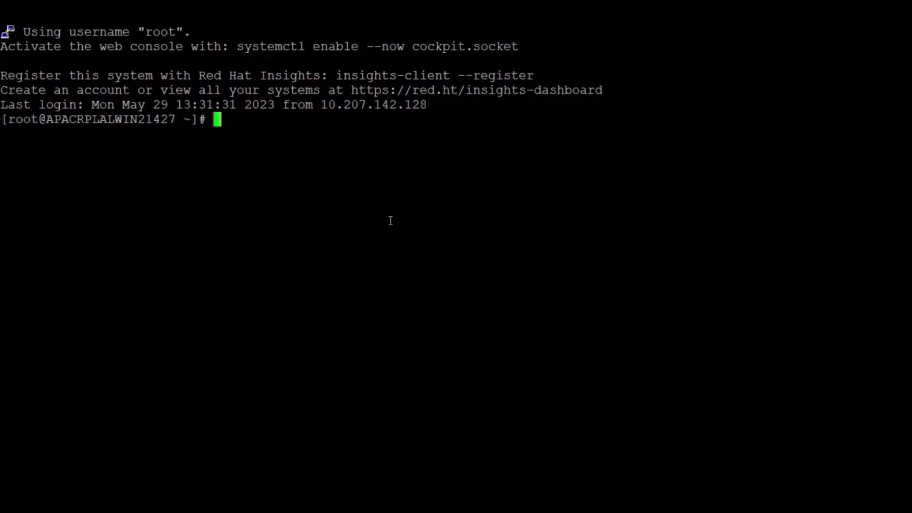
In the Linux root terminal, query the Access Protection status with /opt/McAfee/ens/tp/bin/mfetpcli --getapstatus
type("/opt/")
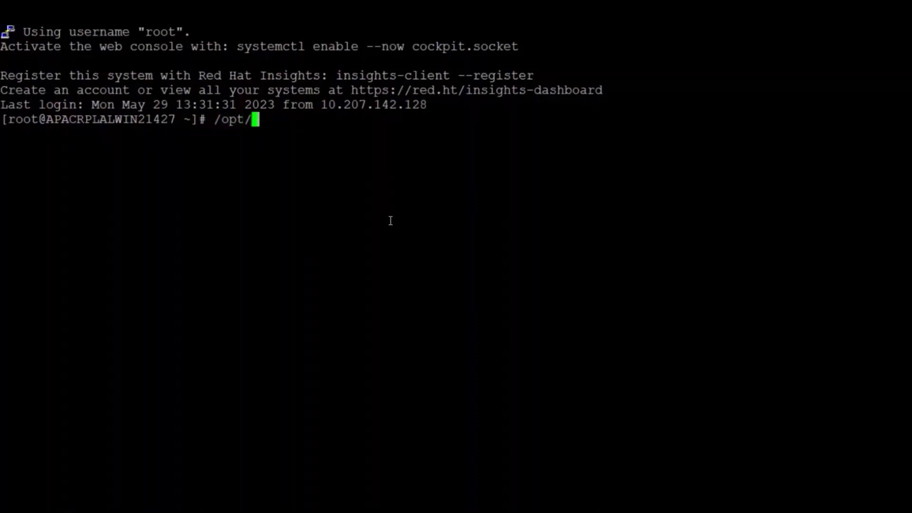
type("Mc")
key("Tab")
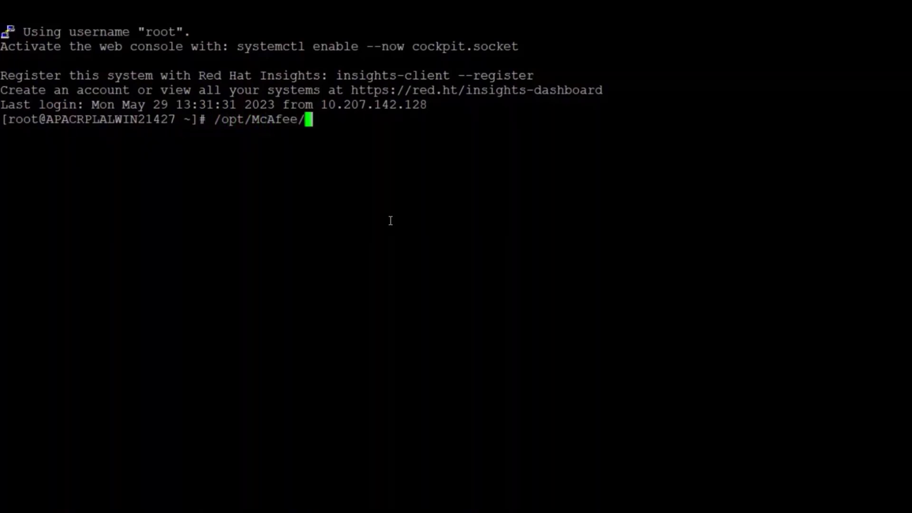
type("en")
key("Tab")
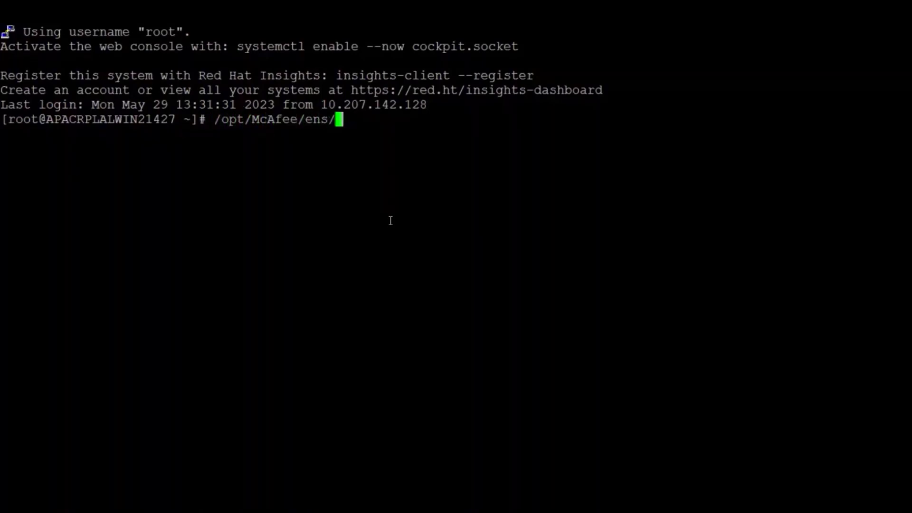
type("tp/bi")
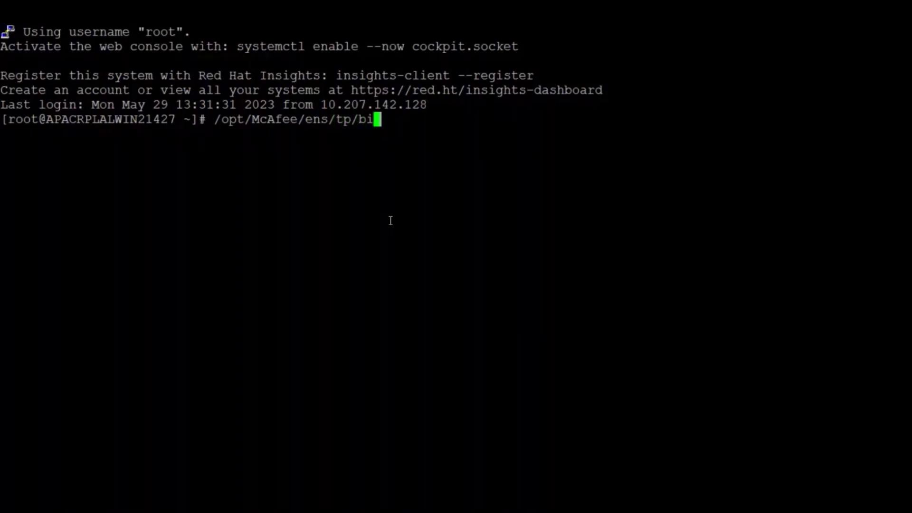
type("n/mfet")
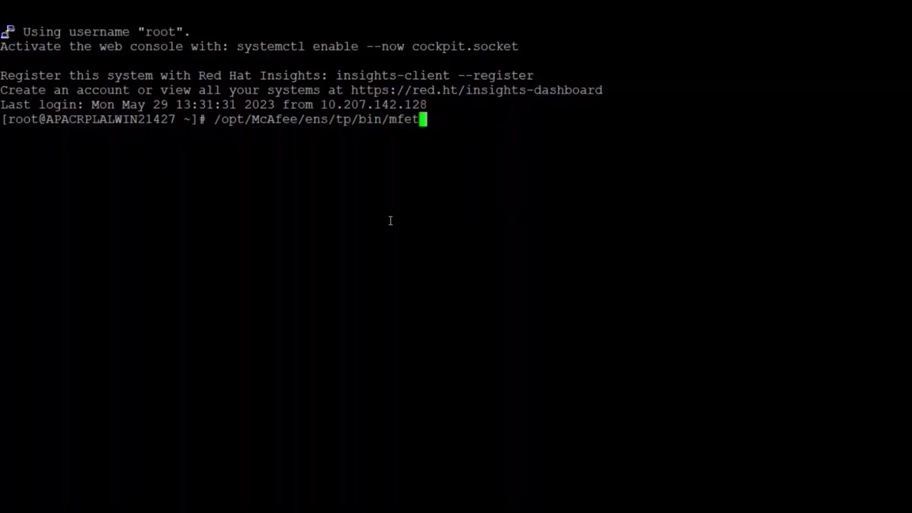
type("pcli --")
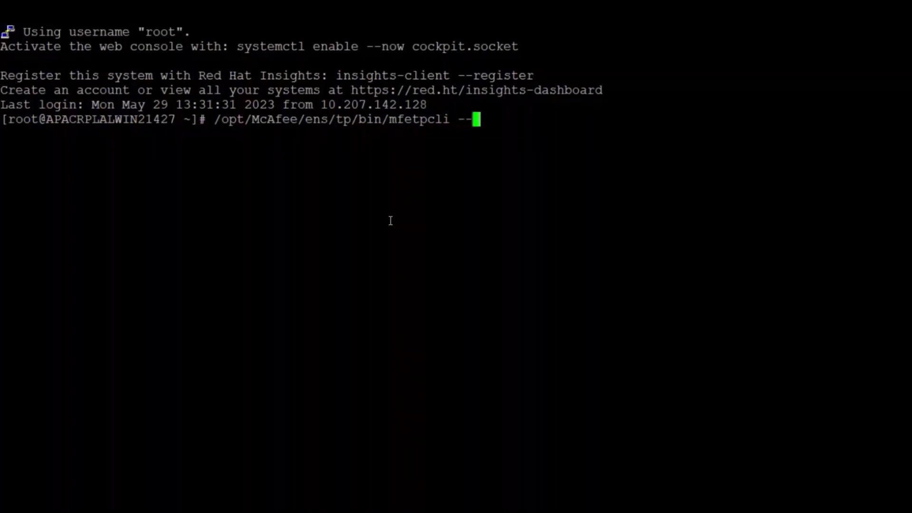
type("getapstatus")
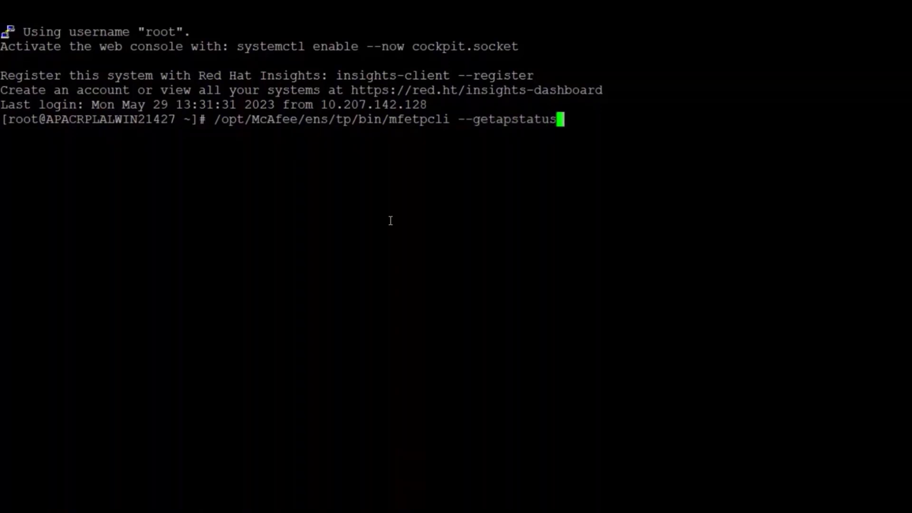
key("Return")
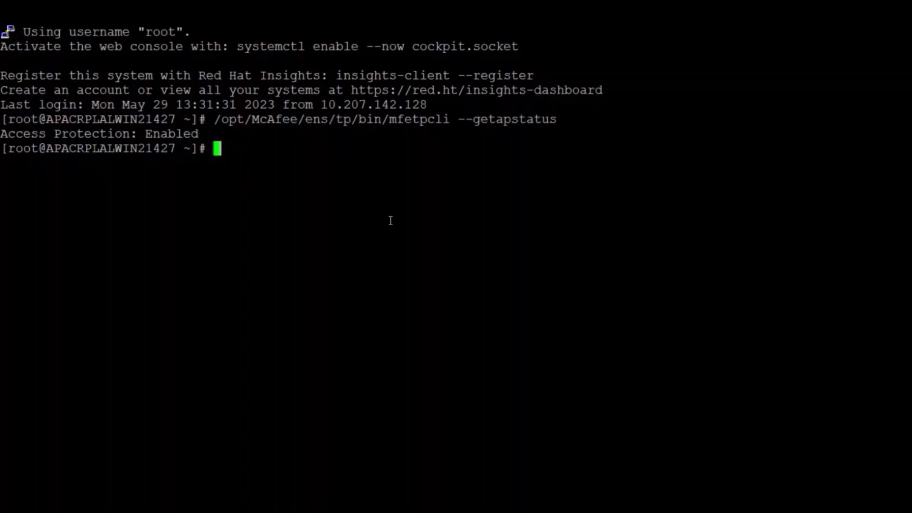
Disable Access Protection with /opt/McAfee/ens/tp/bin/mfetpcli --setapstatus disable
key("Up")
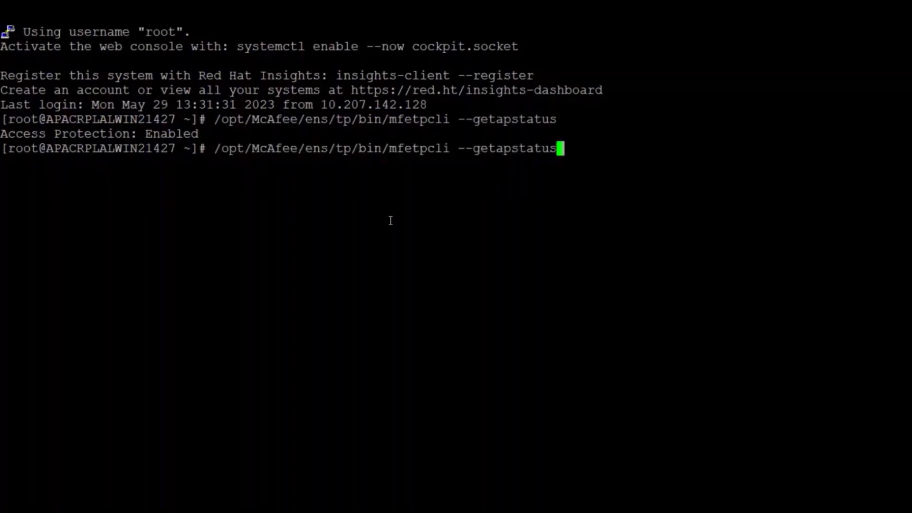
key("BackSpace")
key("BackSpace")
key("BackSpace")
key("BackSpace")
key("BackSpace")
key("BackSpace")
key("BackSpace")
key("BackSpace")
key("BackSpace")
key("BackSpace")
key("BackSpace")
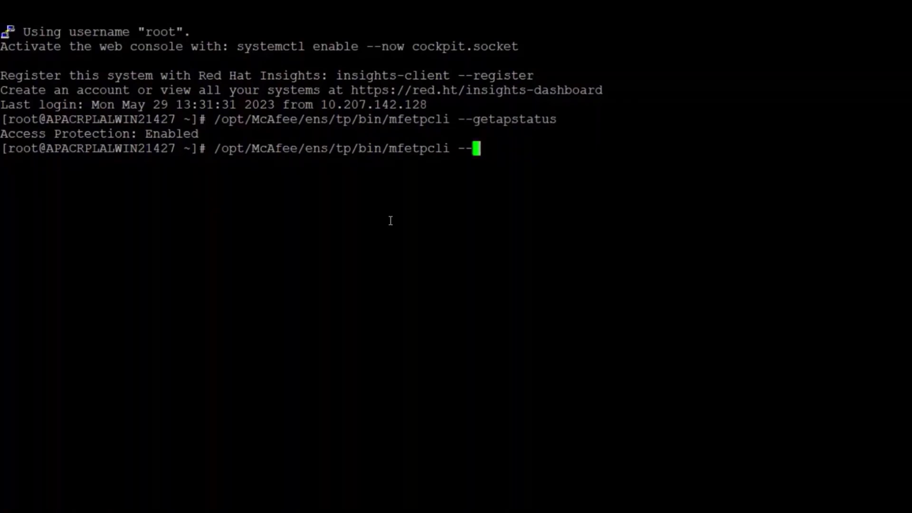
type("setapstatus disable")
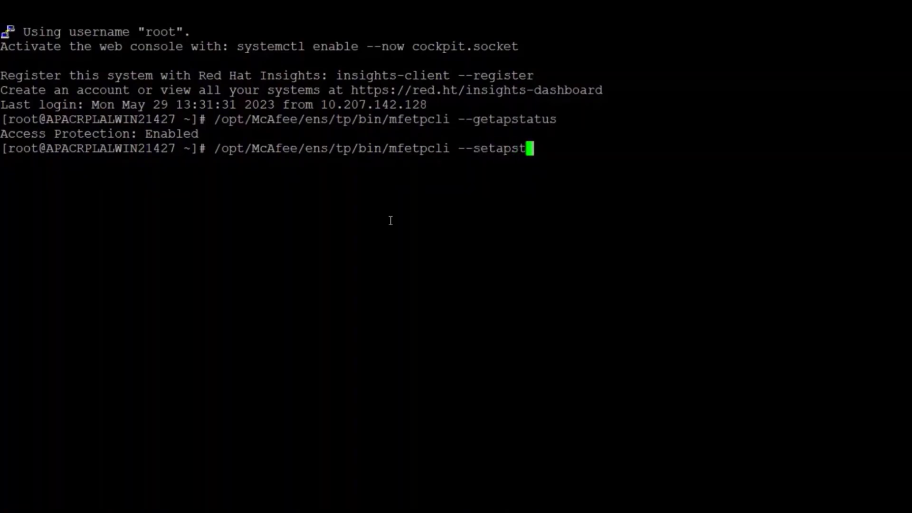
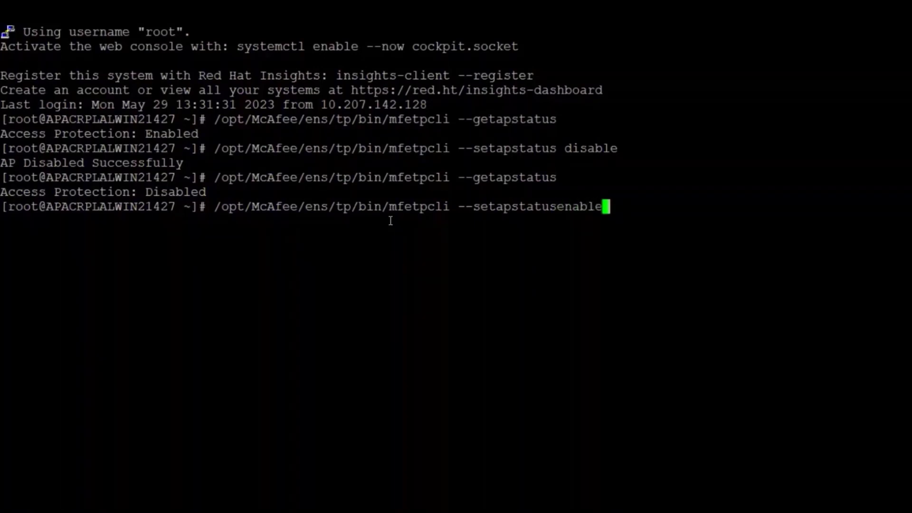
Correct the spacing in the pending command and run mfetpcli --setapstatus enable to turn Access Protection on
key("Left")
key("Left")
key("Left")
key("Left")
key("Left")
key("Left")
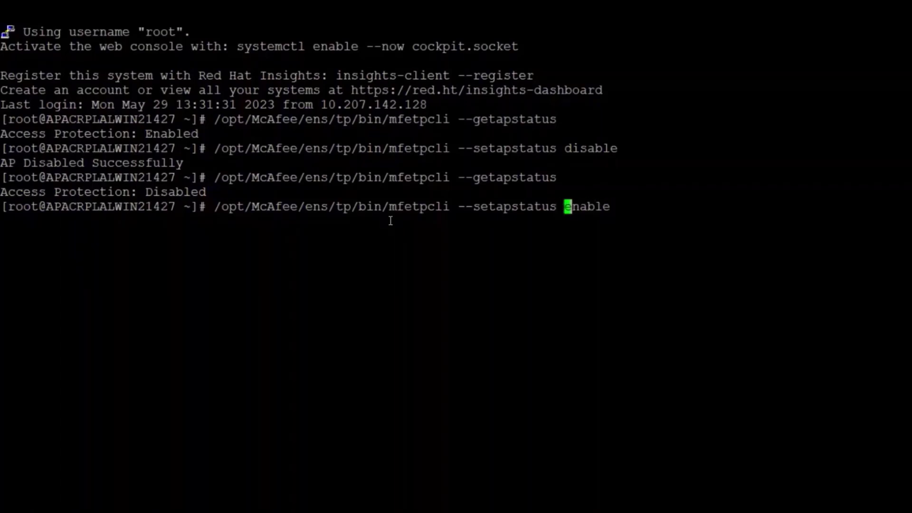
key("Return")
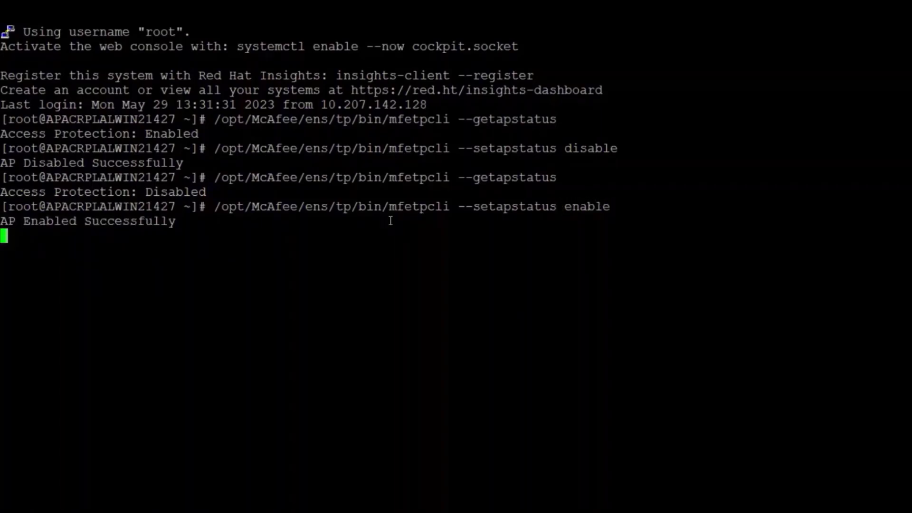
Query the Access Protection status again with /opt/McAfee/ens/tp/bin/mfetpcli --getapstatus
key("Up")
key("Up")
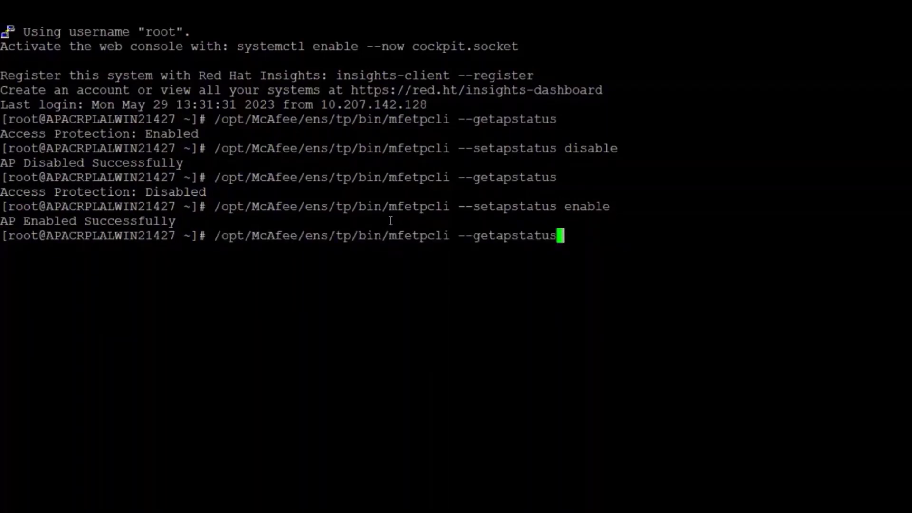
key("Return")
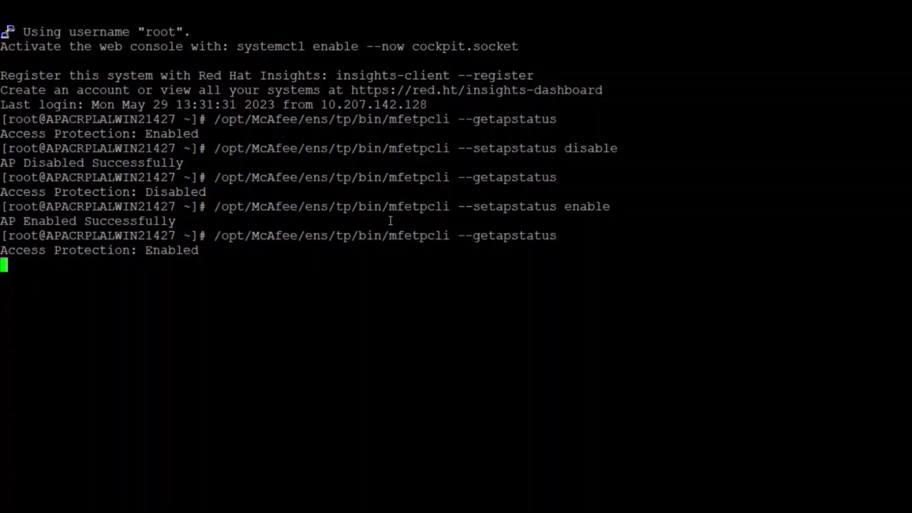
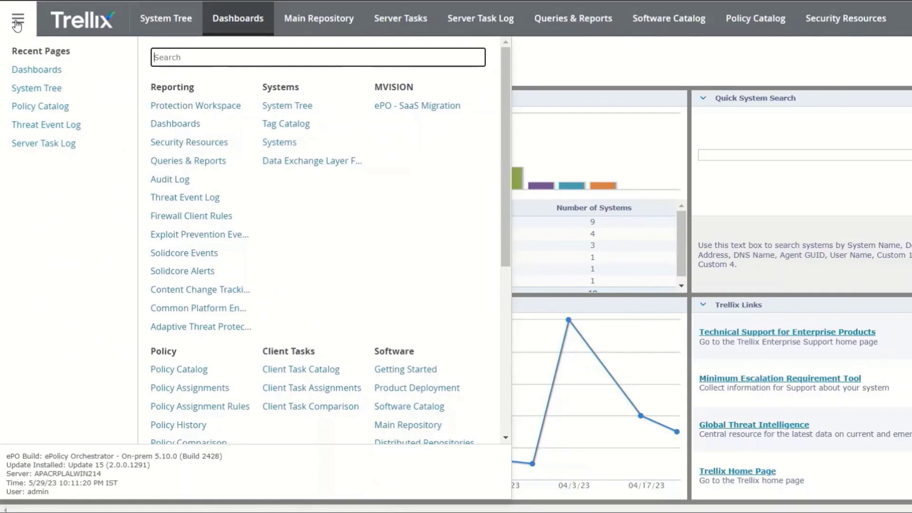
In Trellix ePO, open the EDR Test group's My Default Access Protection policy and start a new Linux rule
left_click(281, 112)
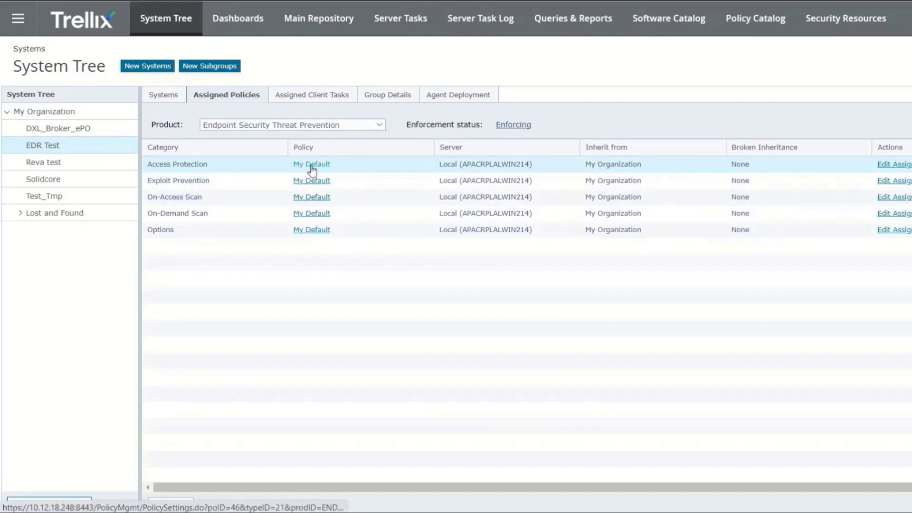
left_click(311, 166)
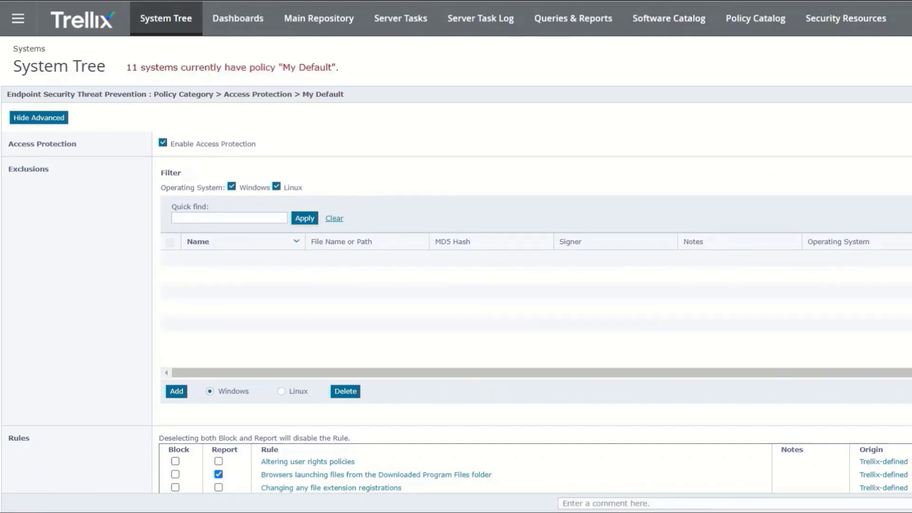
scroll(871, 431, "down", 3)
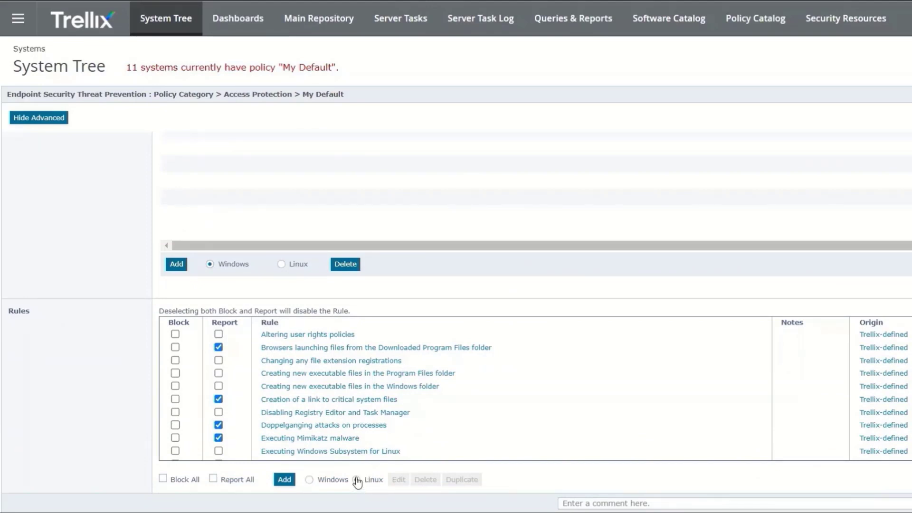
left_click(356, 479)
left_click(284, 480)
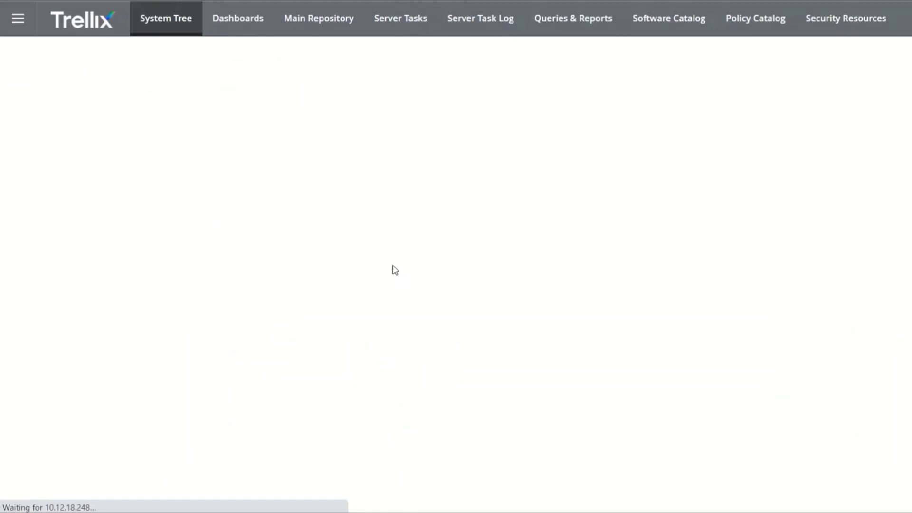
Name the Linux rule ChangePermission and enable both its Block and Report actions
left_click(259, 132)
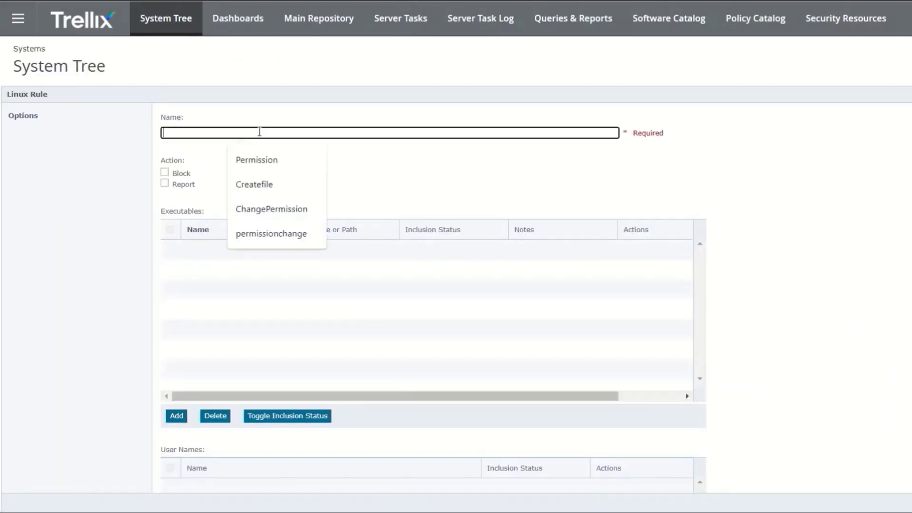
type("Change")
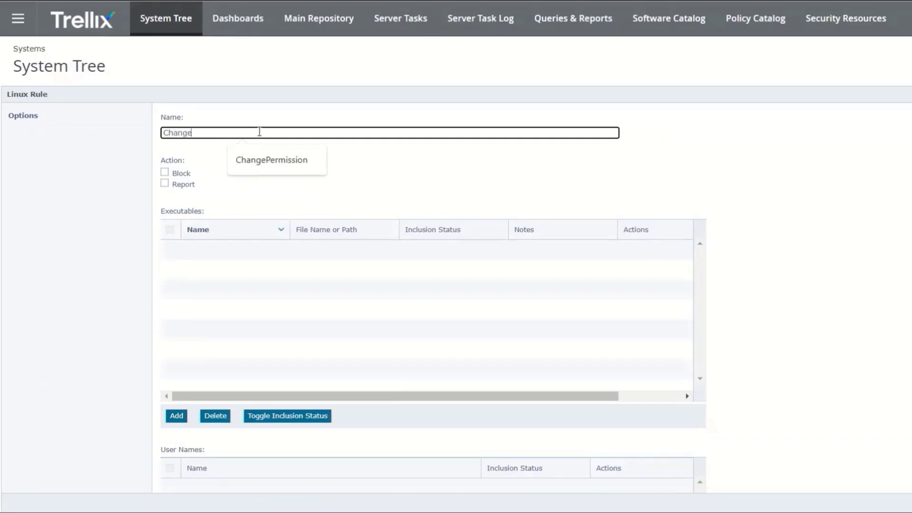
type("Permission")
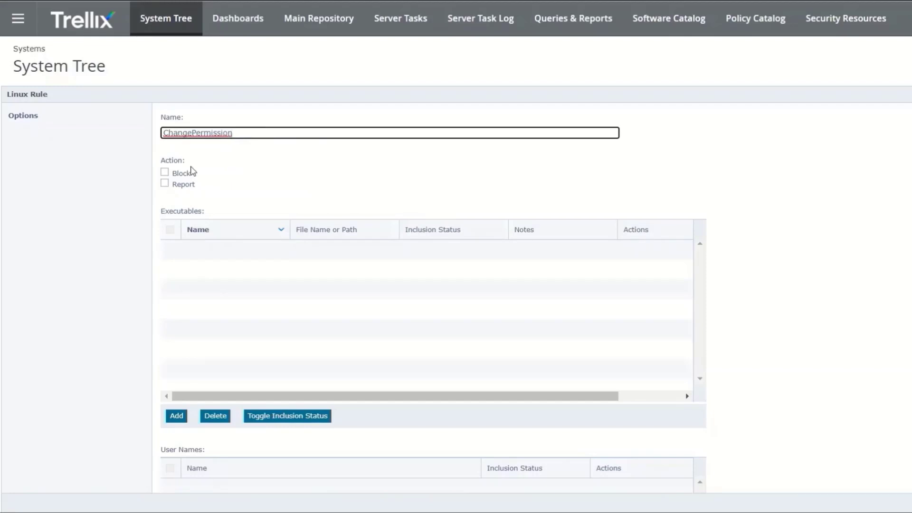
left_click(165, 174)
left_click(165, 184)
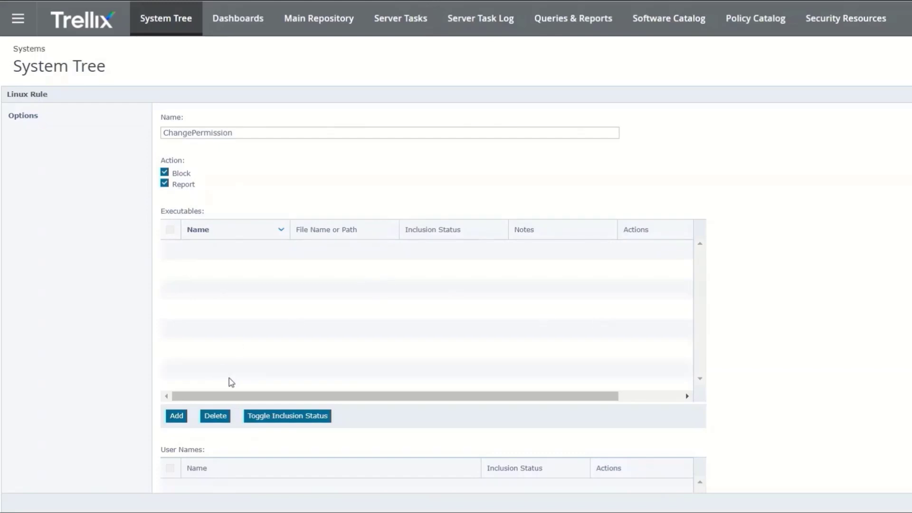
Add an included executable named change1 to the rule, with chmod as its file name
left_click(176, 416)
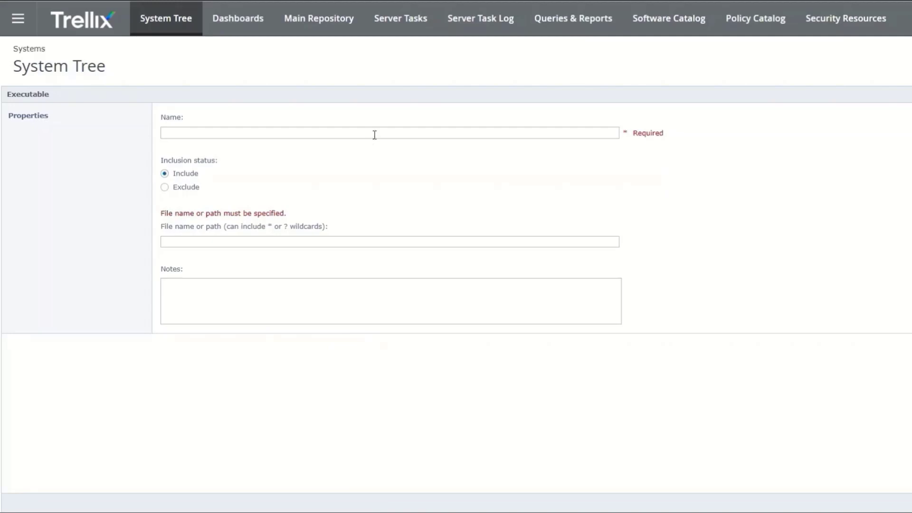
left_click(375, 135)
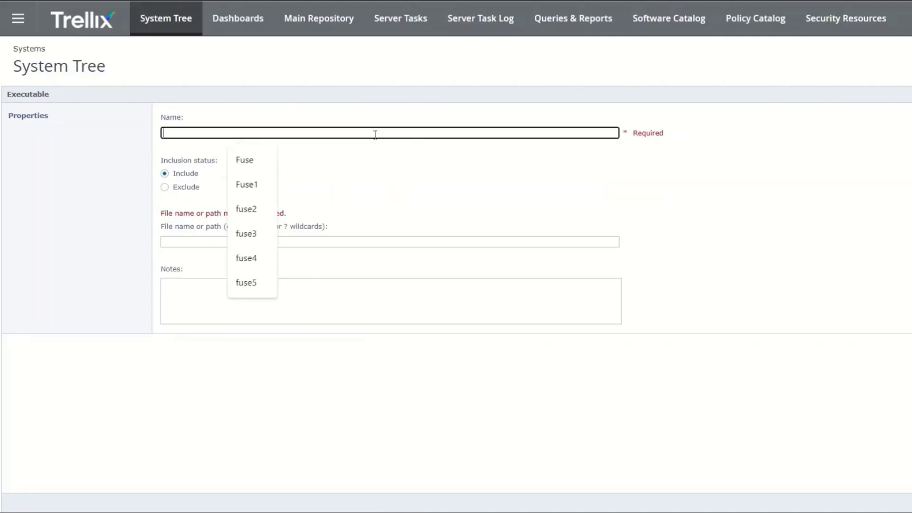
type("change1")
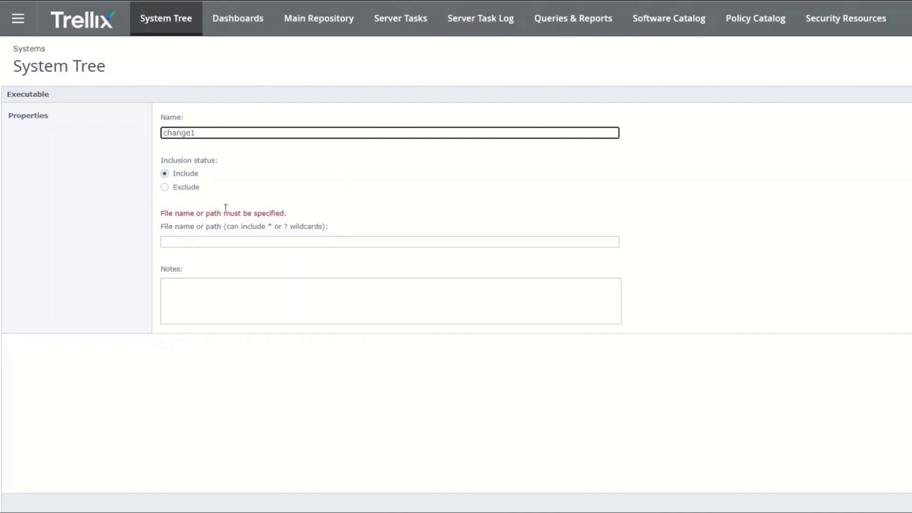
left_click(270, 241)
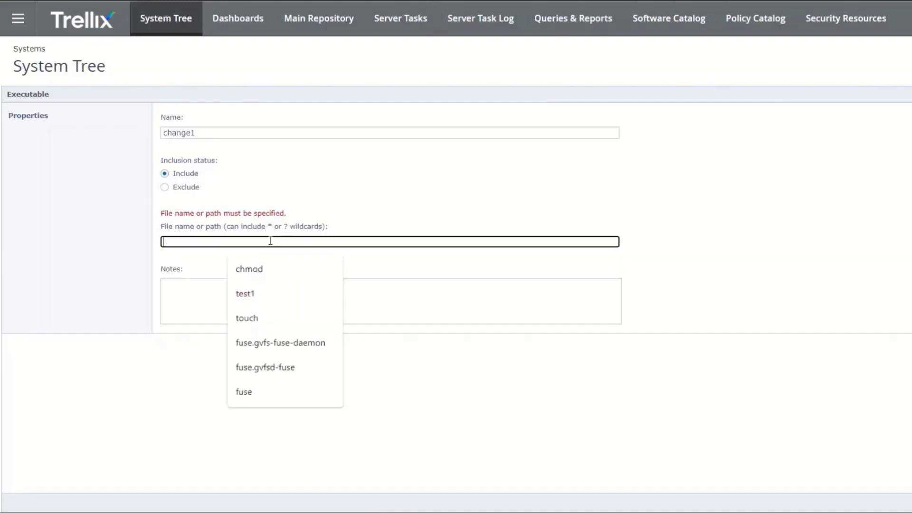
type("chmo")
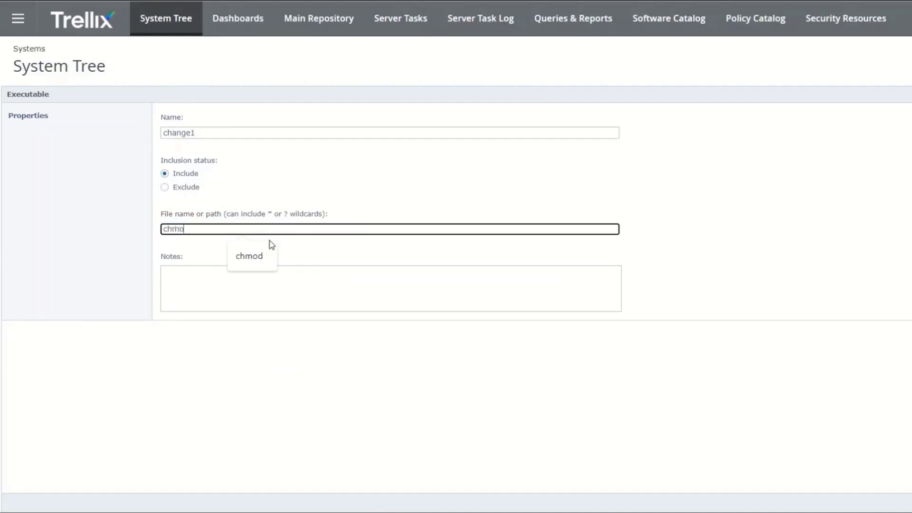
type("d")
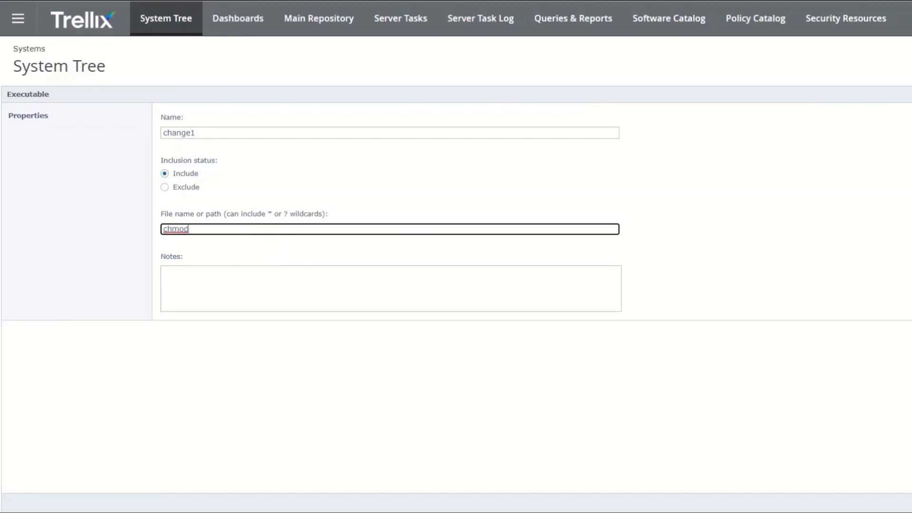
key("Return")
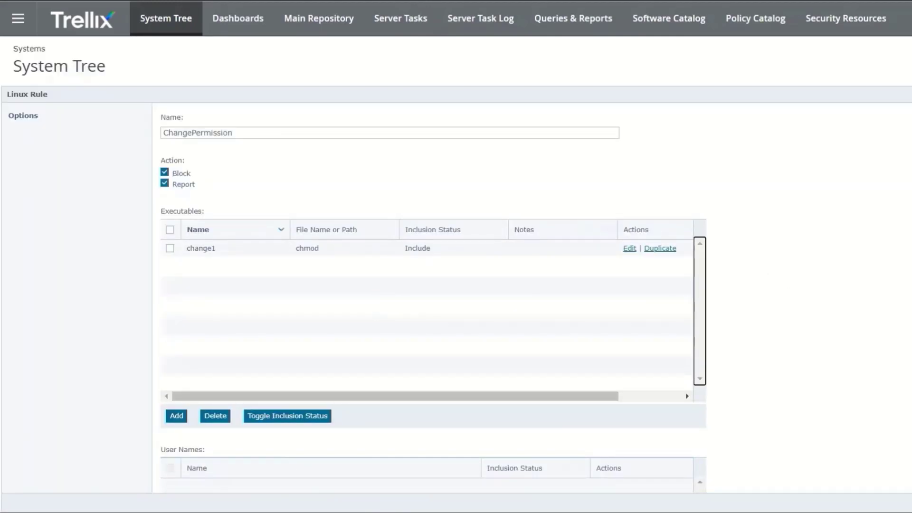
Create a Files subrule named change2 for the rule, with the Change permissions operation selected
scroll(433, 298, "down", 8)
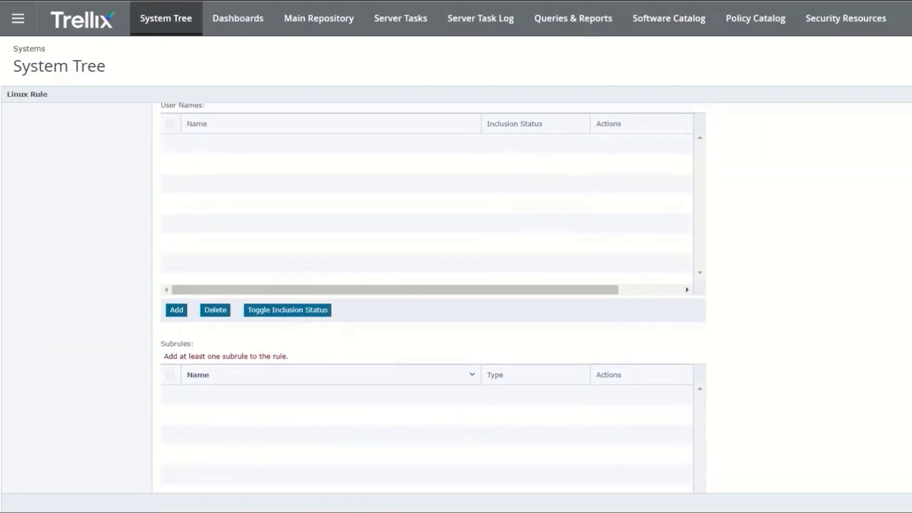
scroll(433, 298, "down", 1)
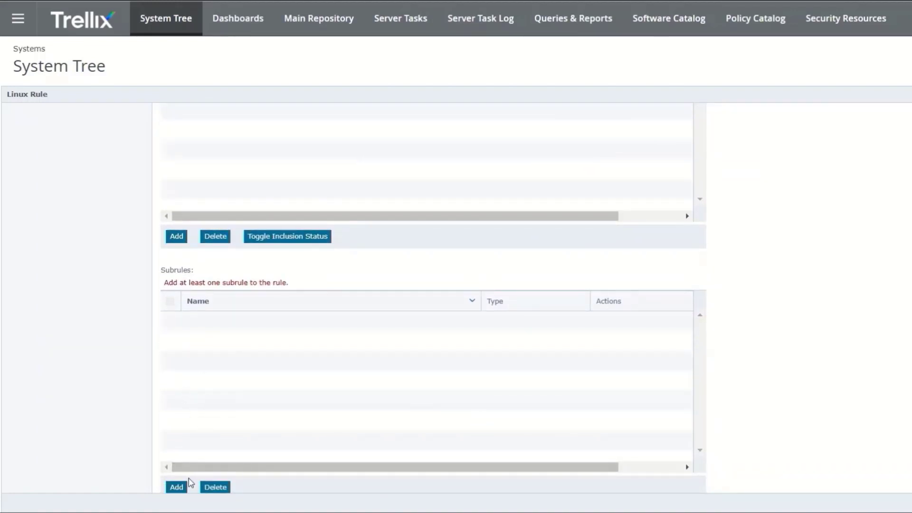
left_click(177, 490)
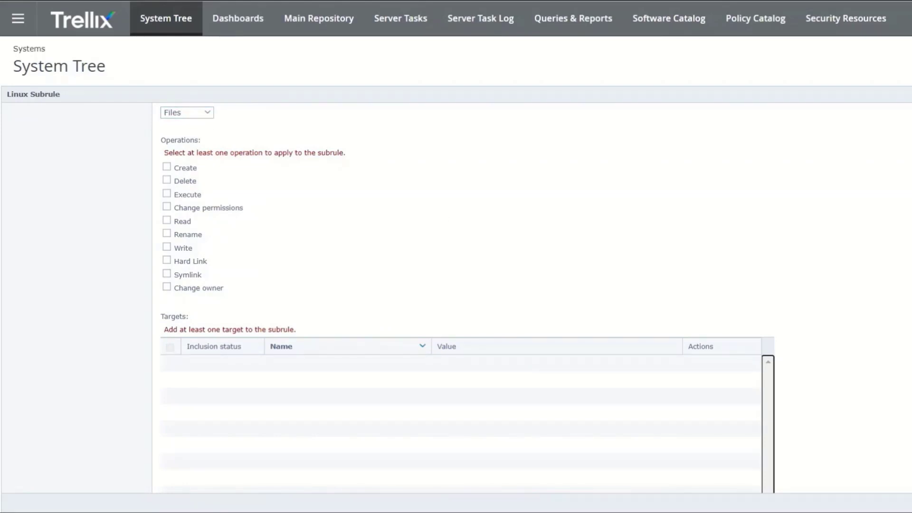
scroll(456, 298, "up", 2)
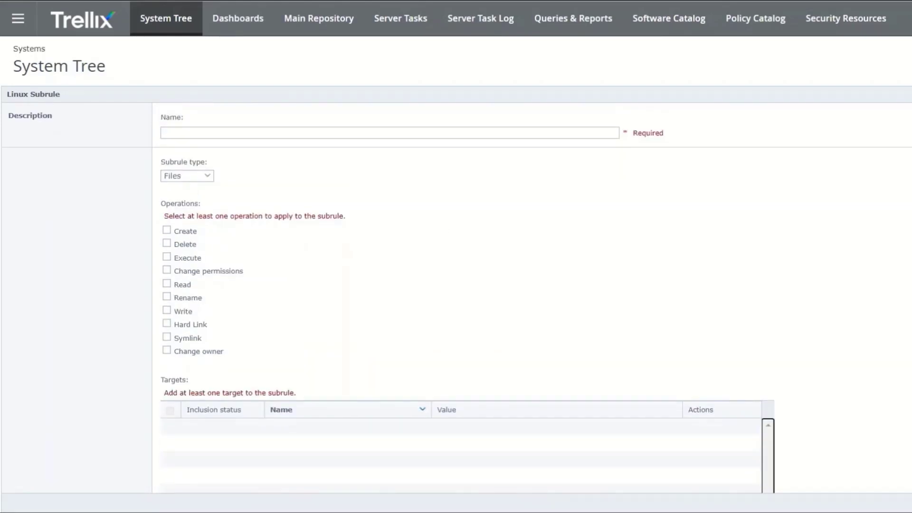
left_click(461, 131)
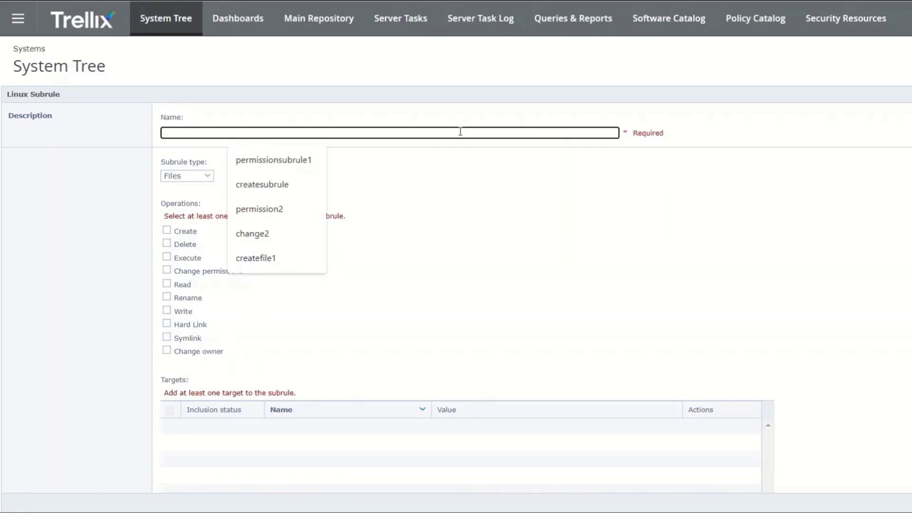
type("ch")
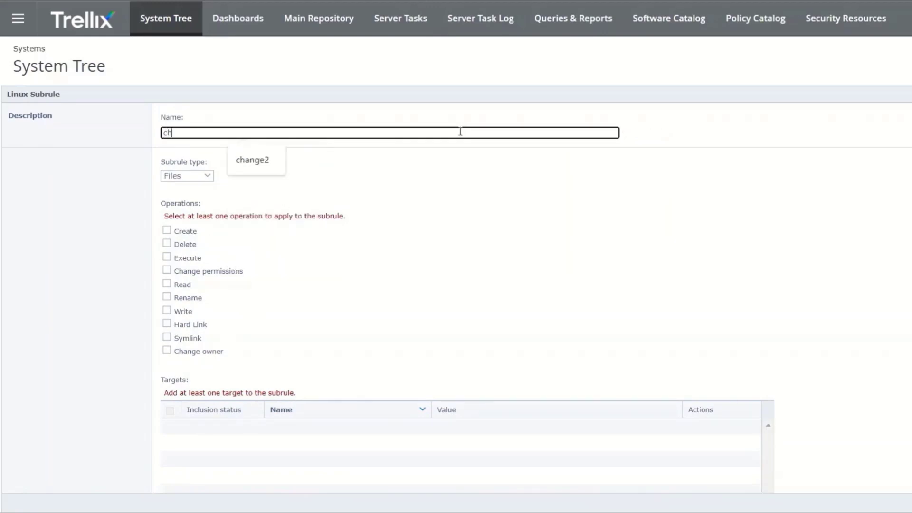
type("ange2")
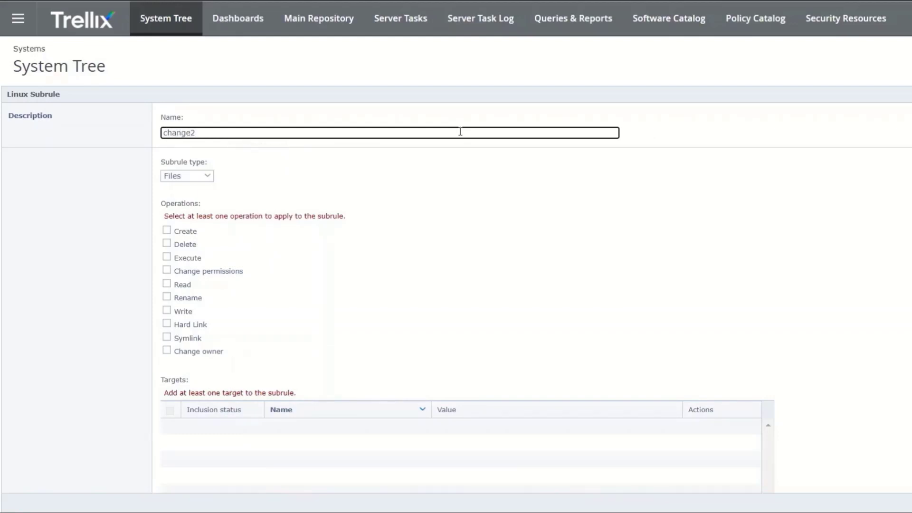
left_click(167, 270)
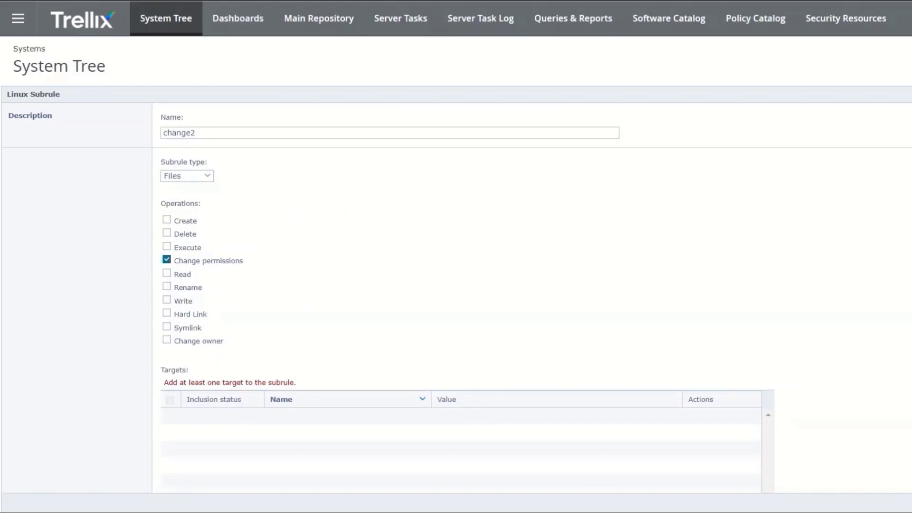
Include the file path /tmp/test1 as the subrule's target, and save the subrule, rule and policy
scroll(456, 285, "down", 3)
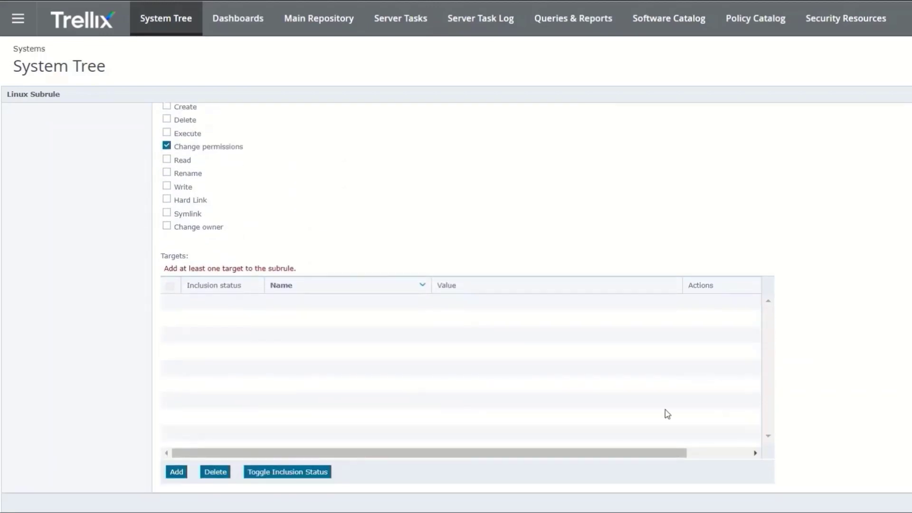
left_click(177, 473)
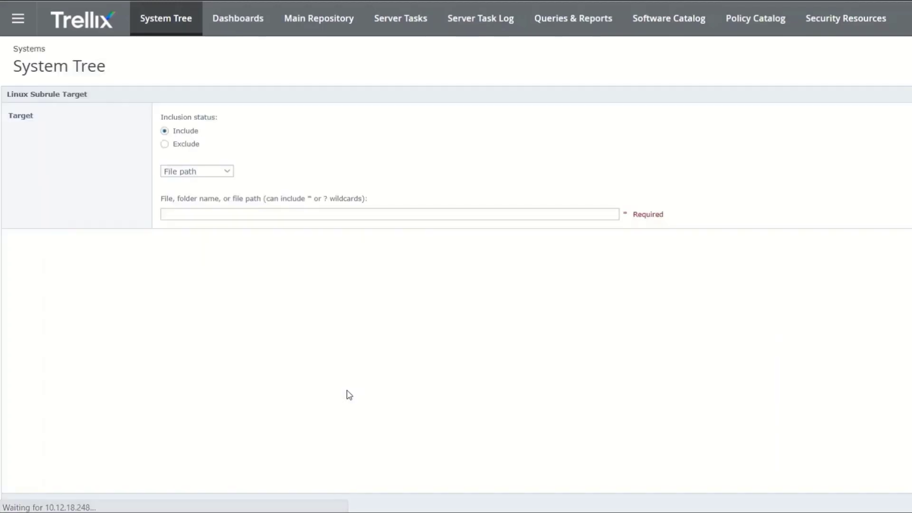
left_click(264, 211)
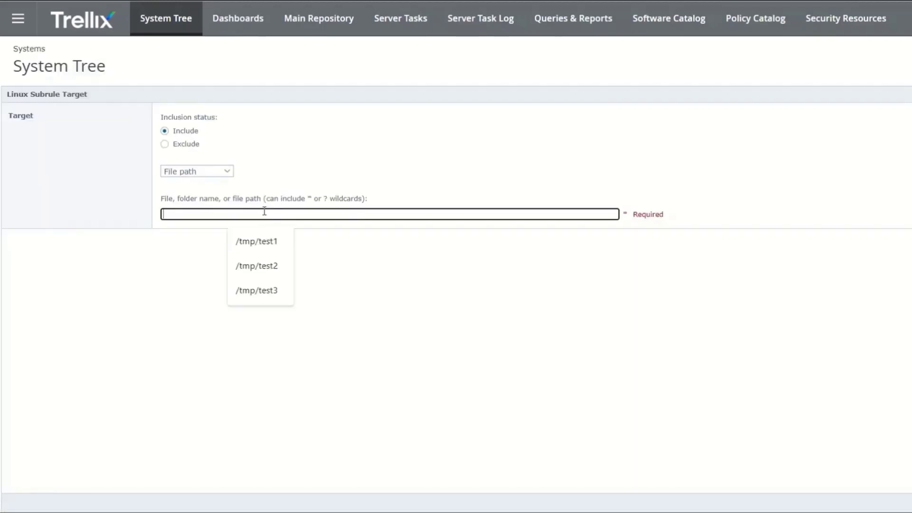
type("/tmp/test1")
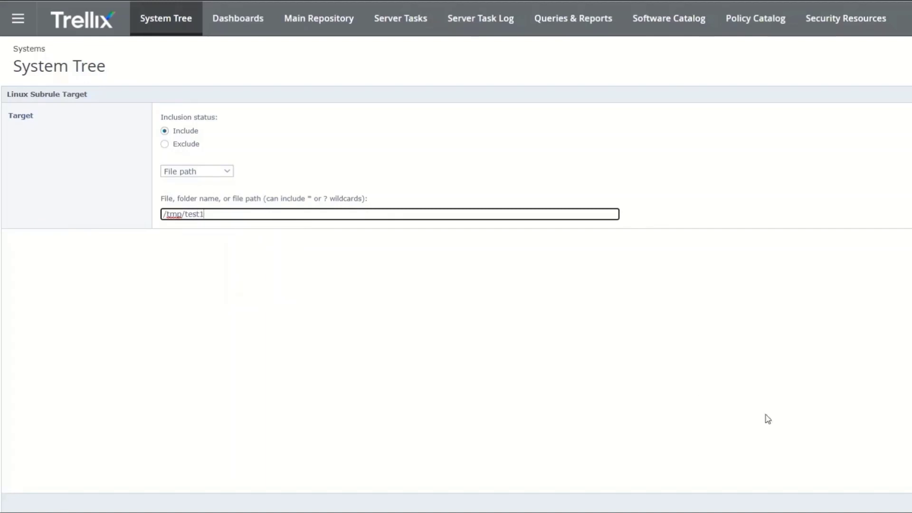
key("Return")
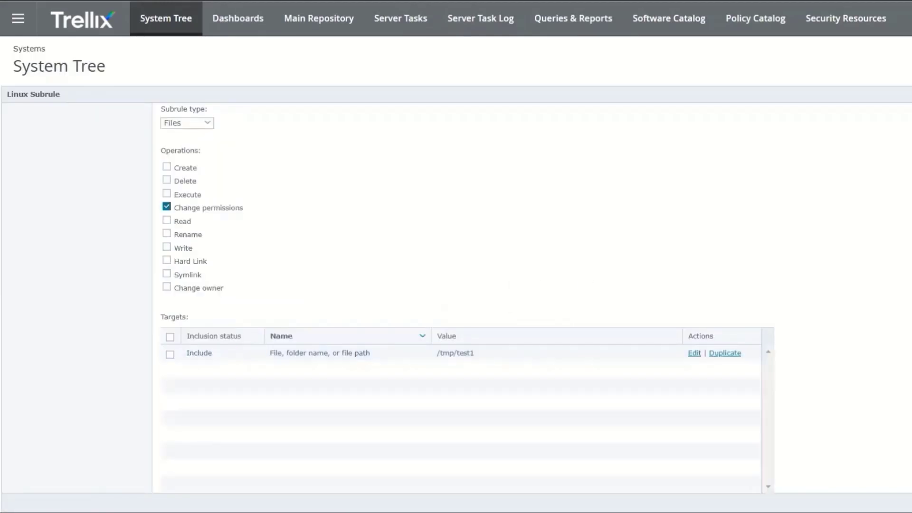
key("Return")
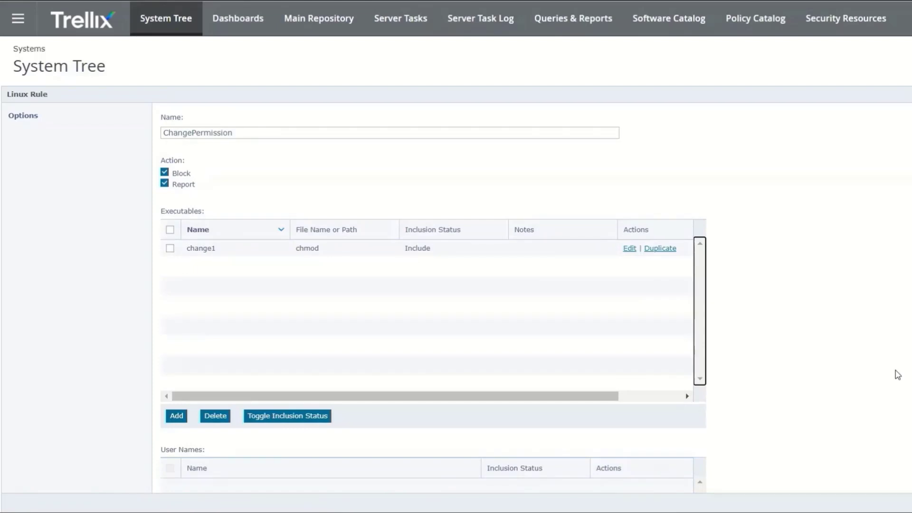
key("Return")
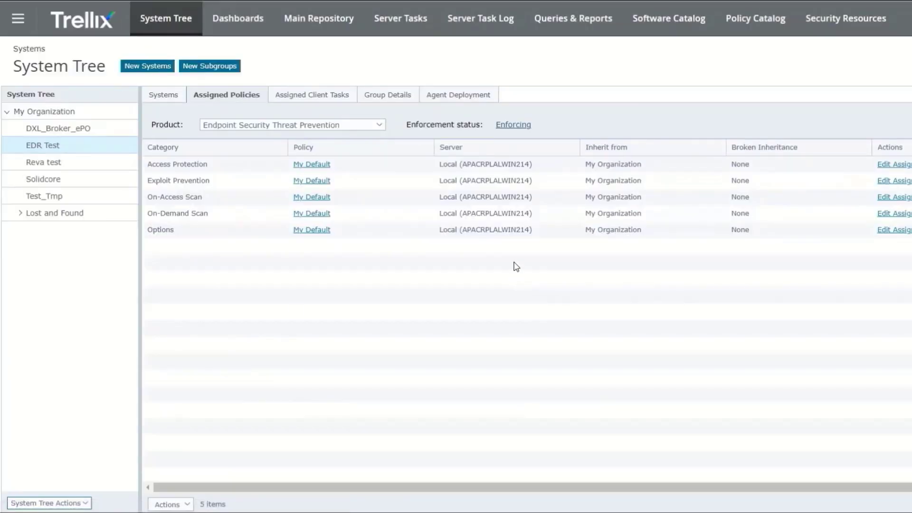
Send an agent wake-up call to the Linux system at 10.12.19.153, with Force complete policy and task update enabled
left_click(173, 101)
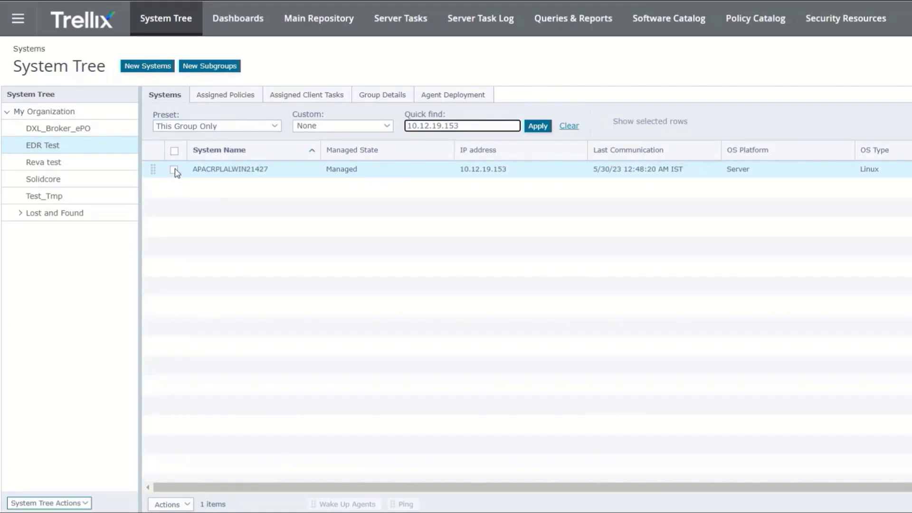
left_click(174, 169)
left_click(333, 504)
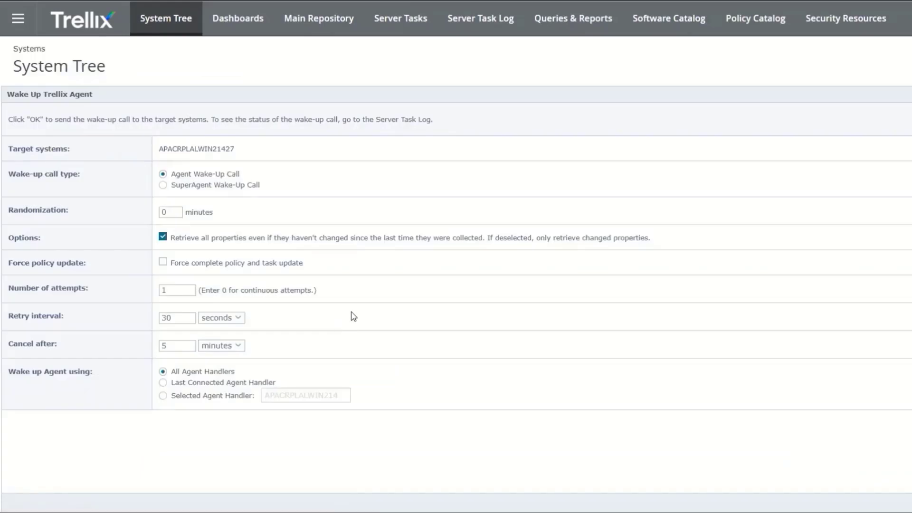
left_click(163, 262)
left_click(850, 502)
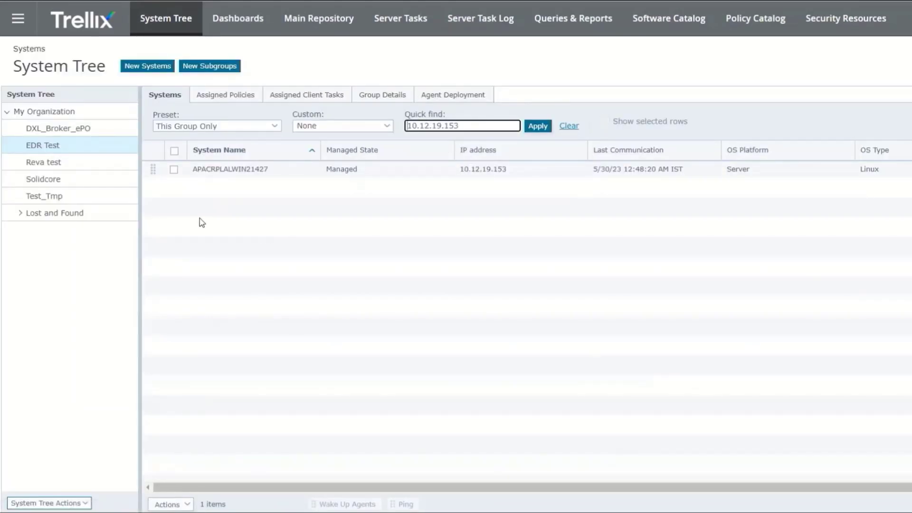
Open the Server Task Log and view the details of the latest Wake Up Agents task
left_click(32, 30)
scroll(290, 264, "down", 4)
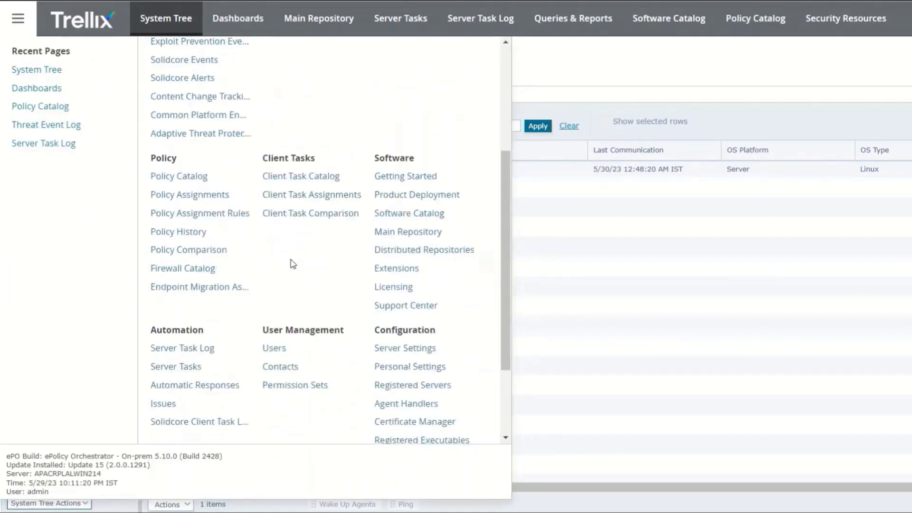
left_click(197, 338)
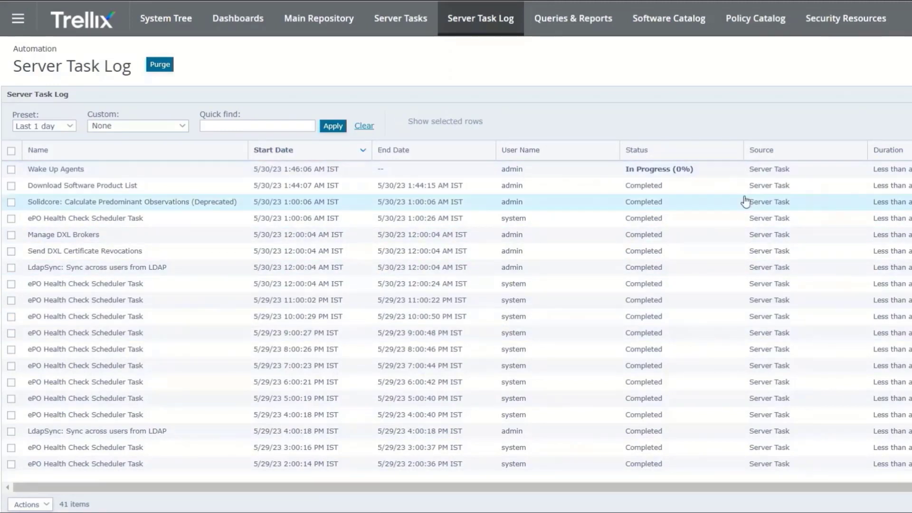
left_click(280, 175)
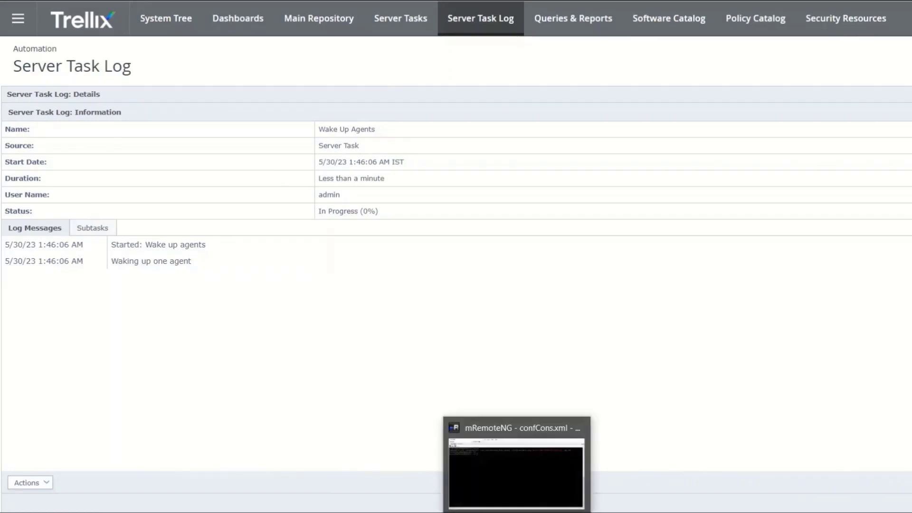
Switch to the RHEL terminal in mRemoteNG and run /opt/McAfee/agent/bin/cmdagent -p to collect and send properties
left_click(505, 494)
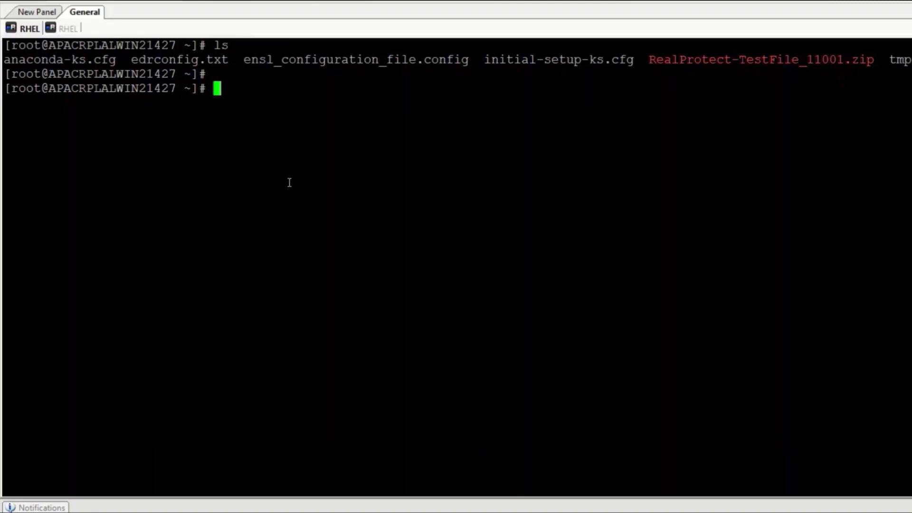
type("/")
type("opt/Mca")
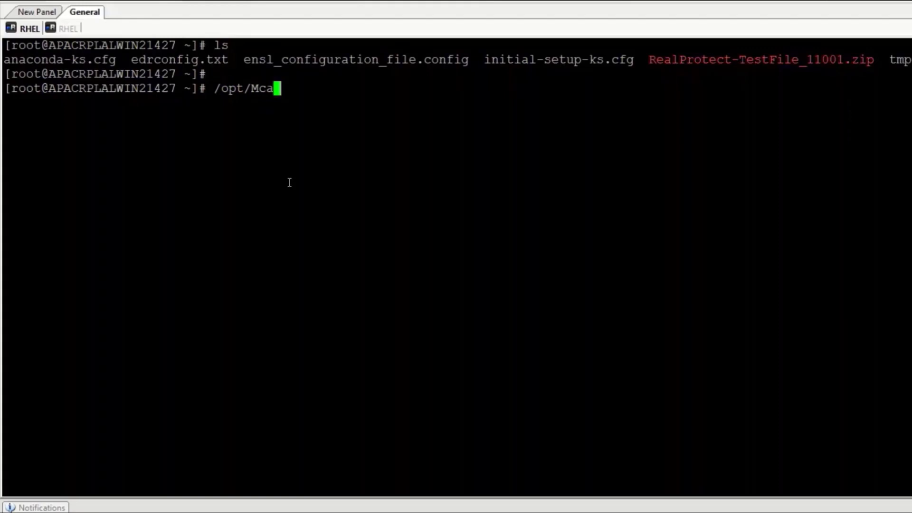
key("BackSpace")
type("A")
key("Tab")
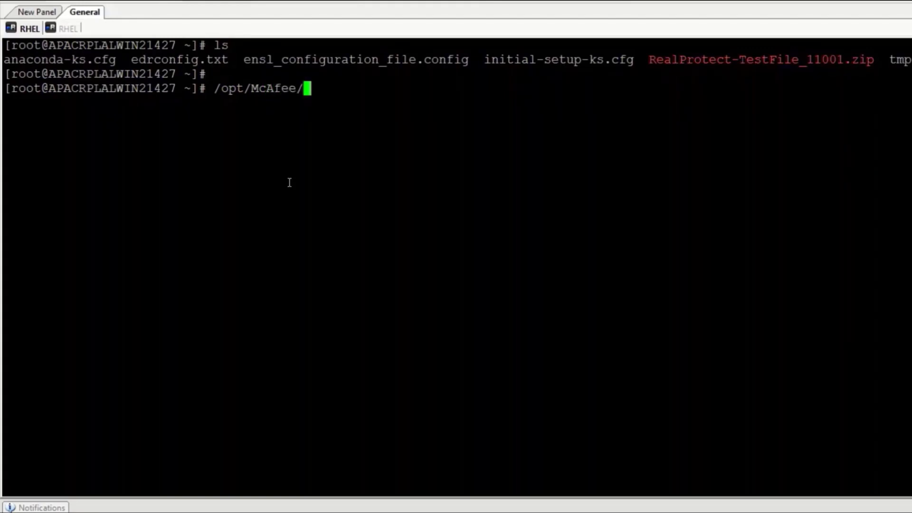
type("ag")
key("Tab")
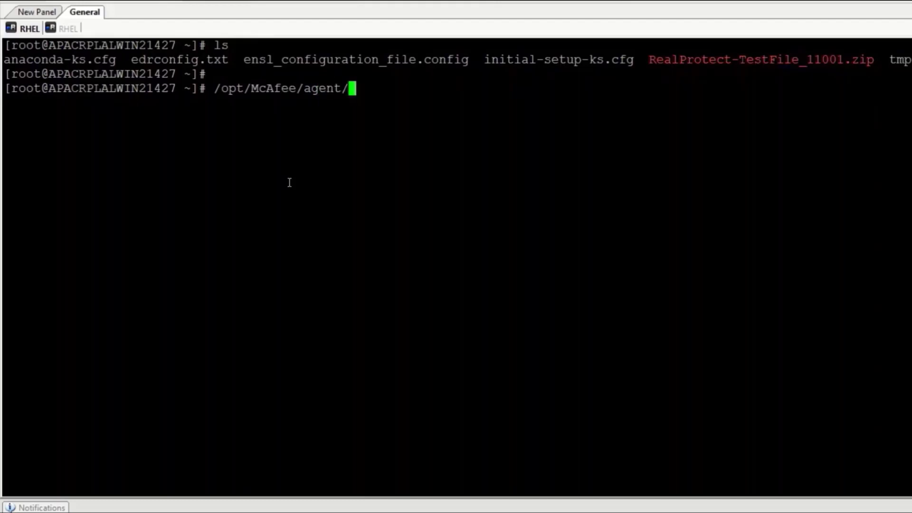
type("bi")
key("Tab")
type("cmdagent ")
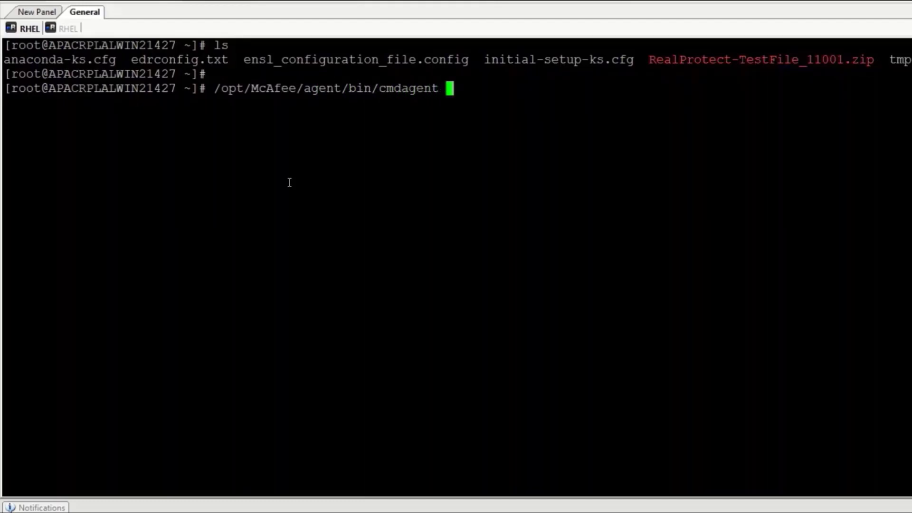
type("-p")
key("Return")
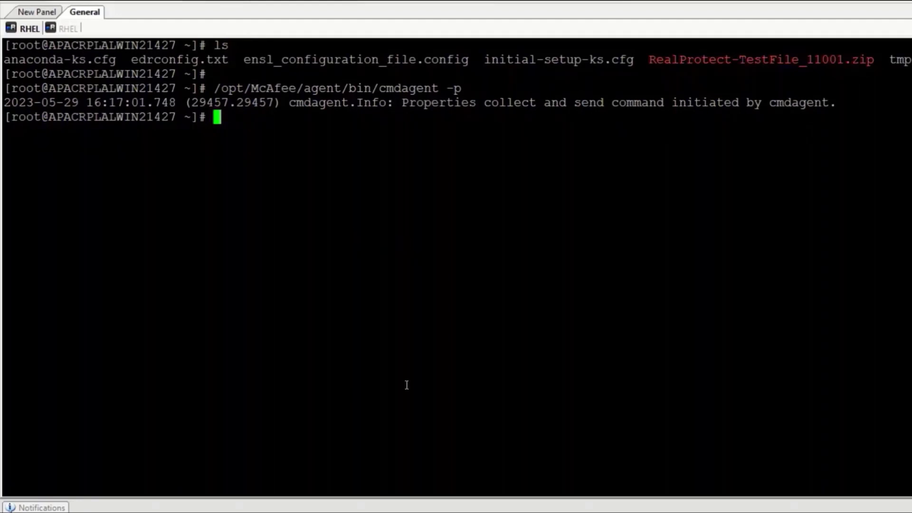
Switch back to the Trellix ePO console, check the Wake Up Agents task's status, and return to the previous page
left_click(394, 512)
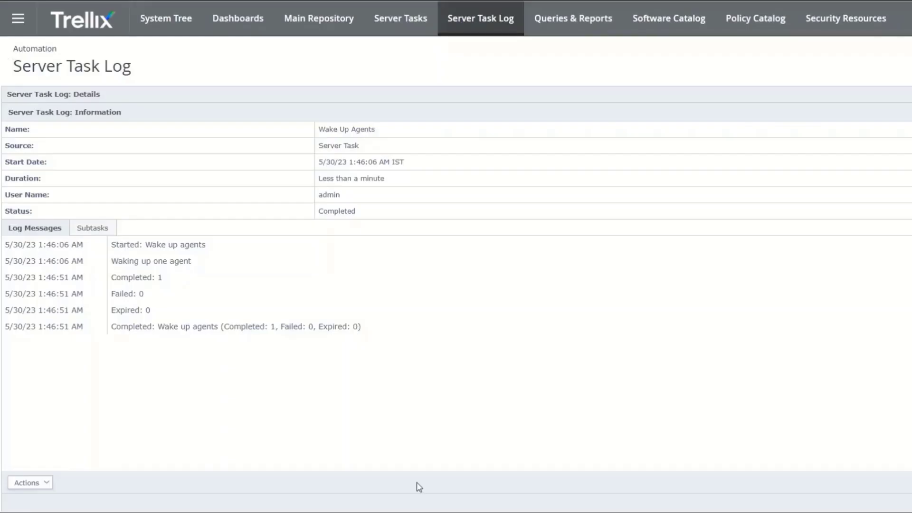
double_click(349, 209)
key("alt+Left")
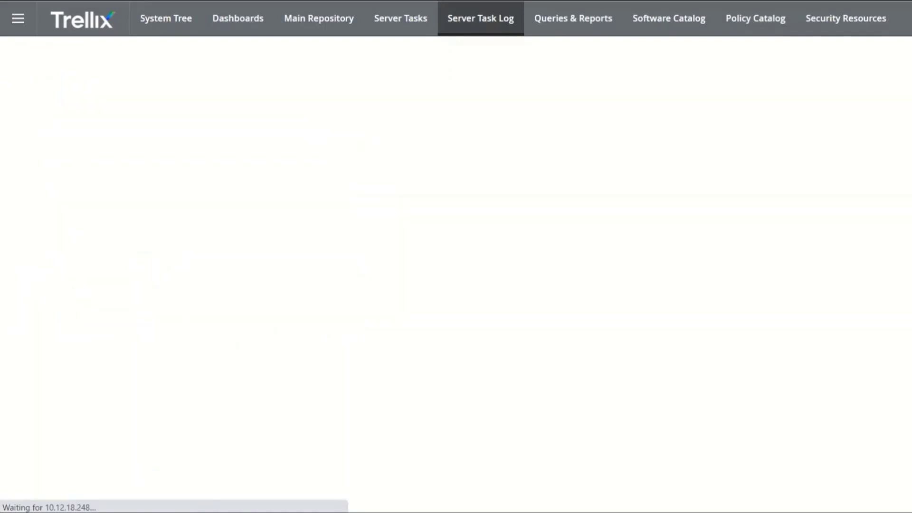
In the RHEL terminal, list all Access Protection rules with /opt/McAfee/ens/tp/bin/mfetpcli --getallaprules and check the ChangePermission entry
left_click(501, 486)
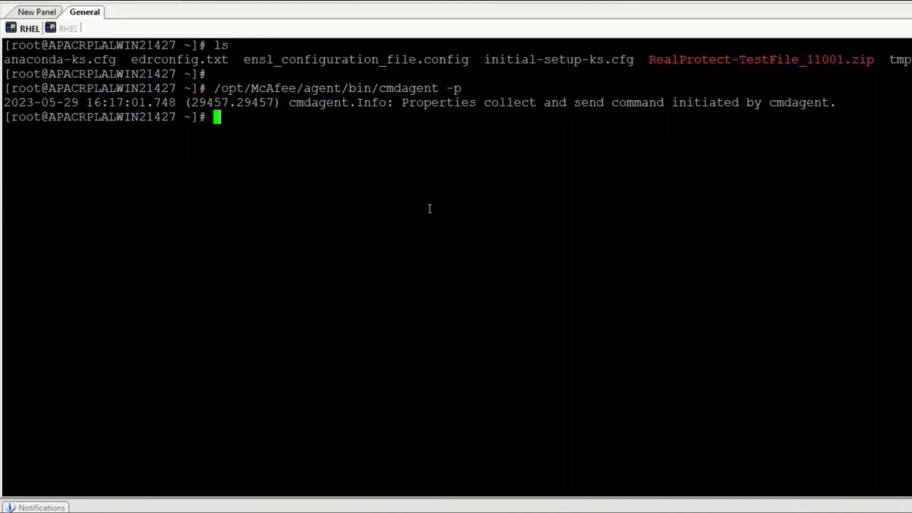
type("/opt/M")
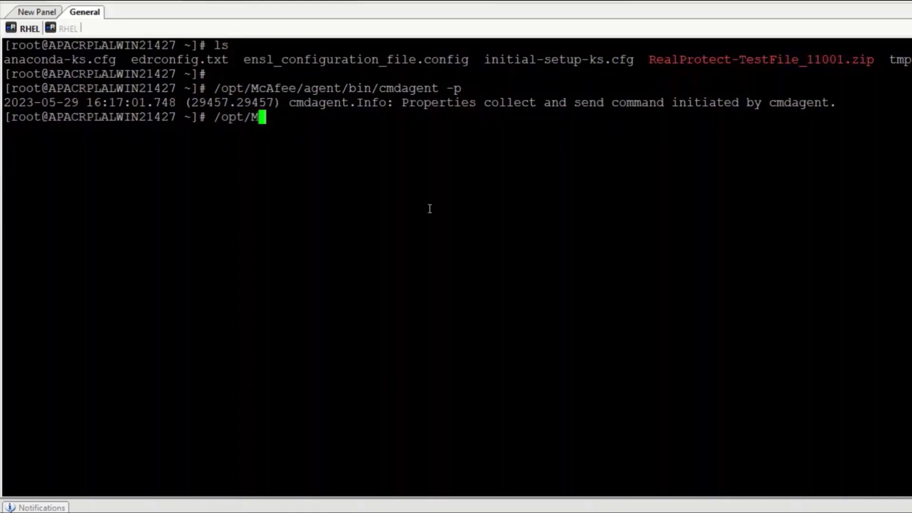
key("Tab")
type("en")
key("Tab")
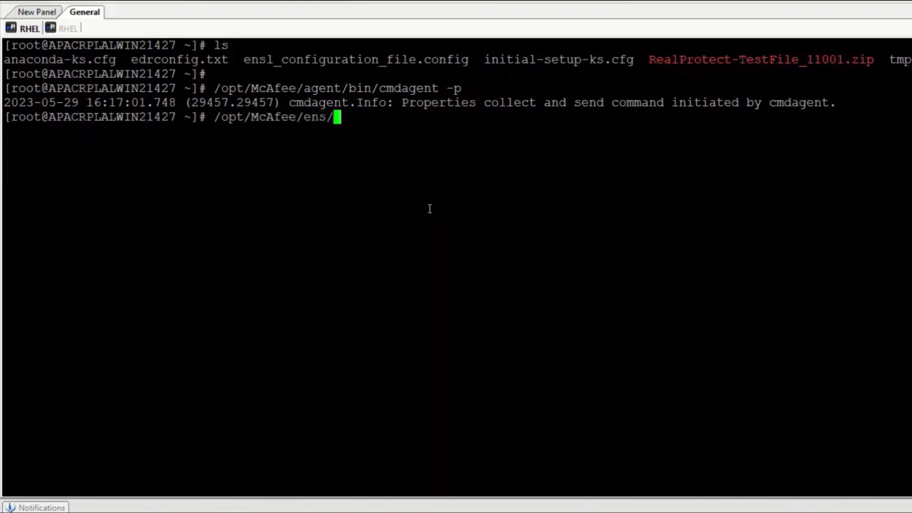
type("tp/bin/")
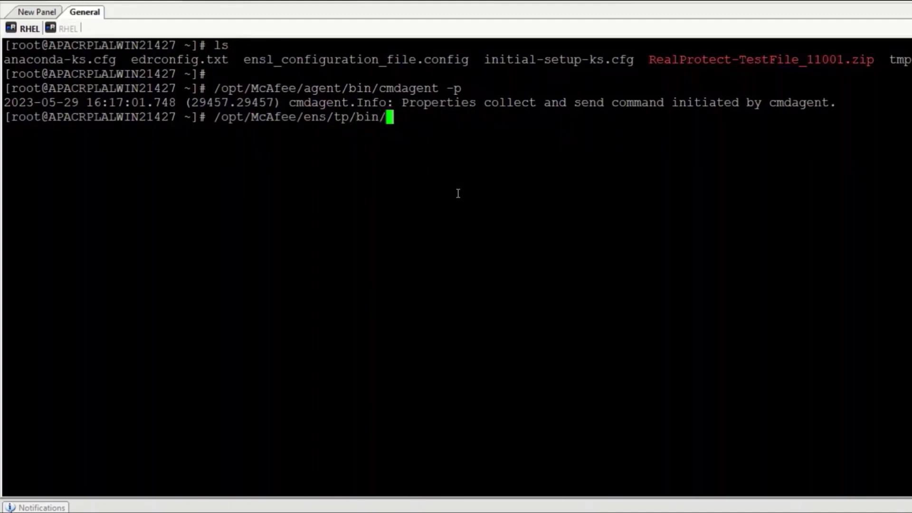
type("mfet")
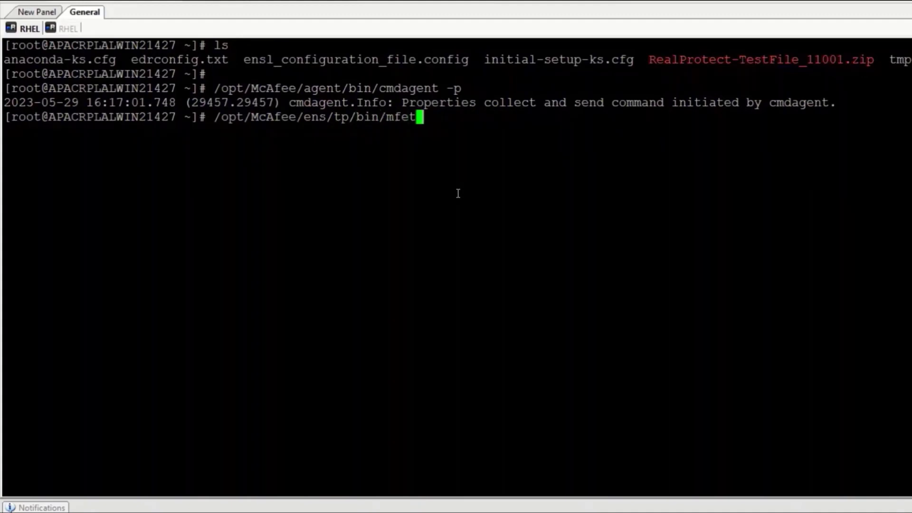
type("pcli --")
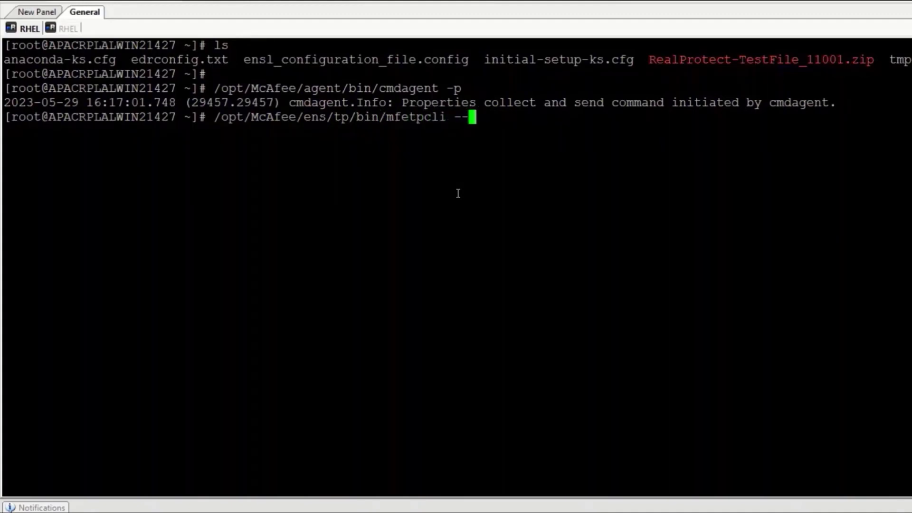
type("getallapry")
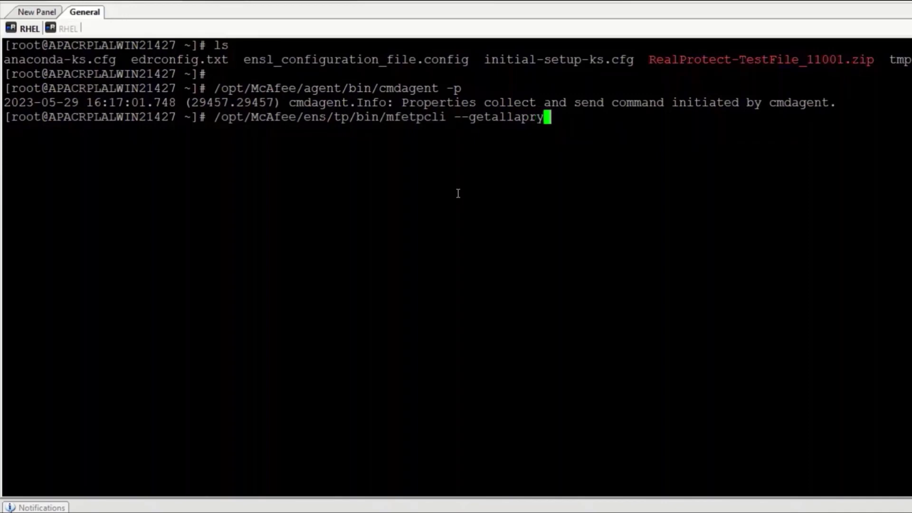
key("BackSpace")
type("ules")
key("Return")
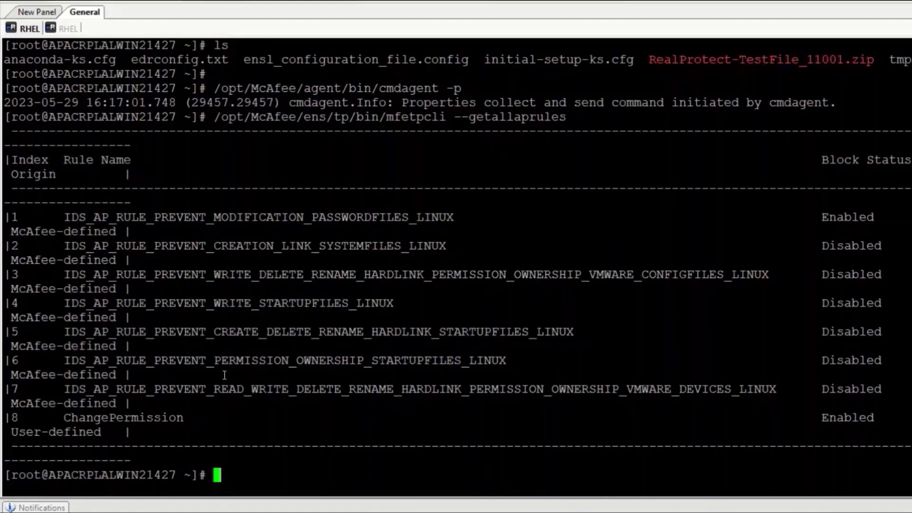
left_click_drag(157, 433, 8, 419)
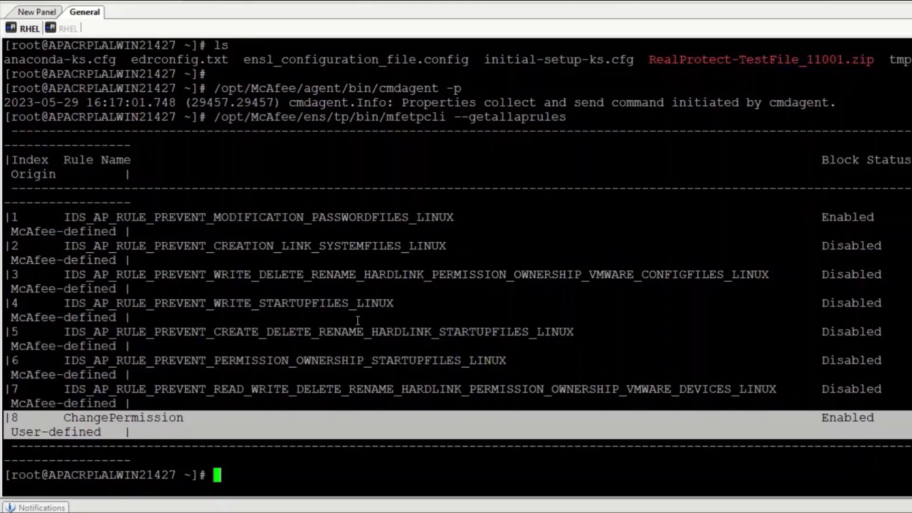
left_click(108, 435)
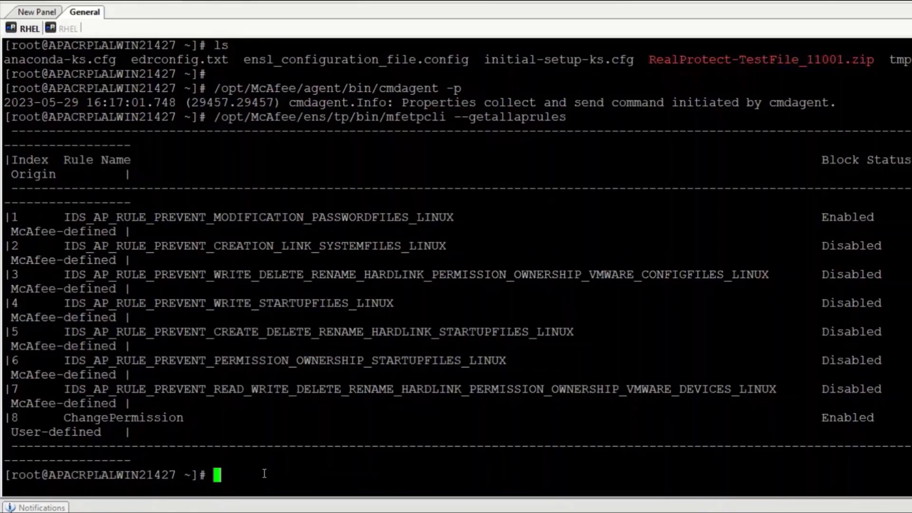
Change to the /tmp directory, create an empty file named test1, and list the directory's contents
type("cd /tmp")
key("Return")
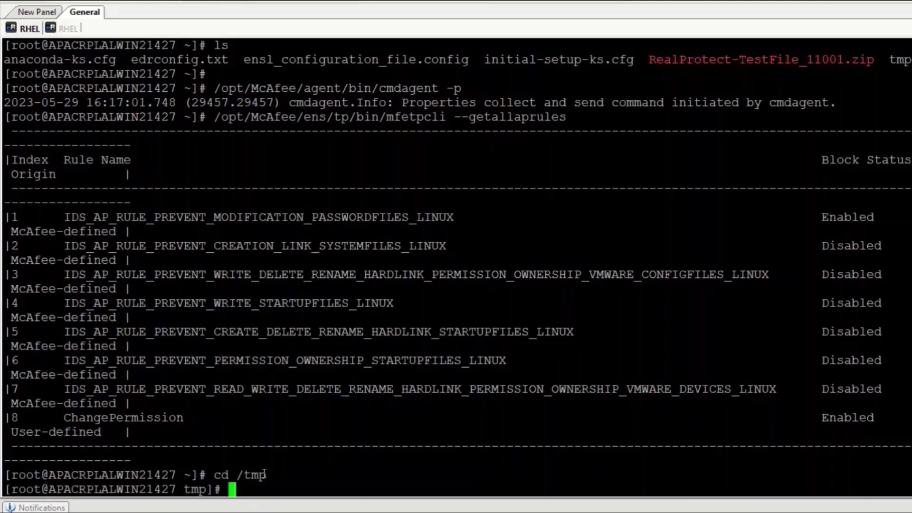
type("ls")
key("Return")
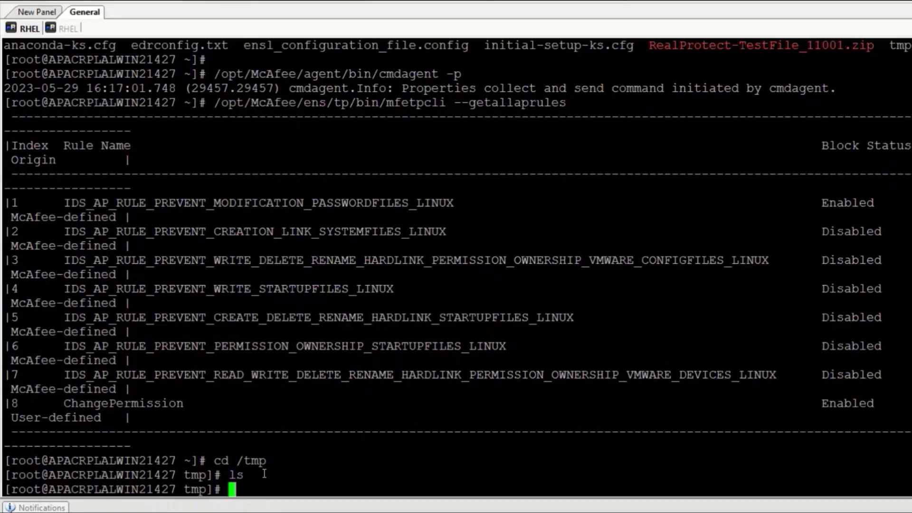
type("touch ")
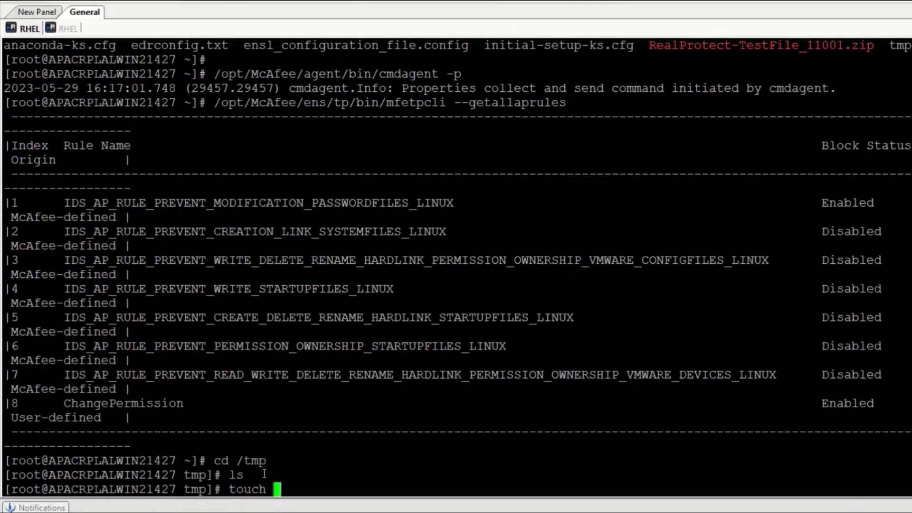
type("test1")
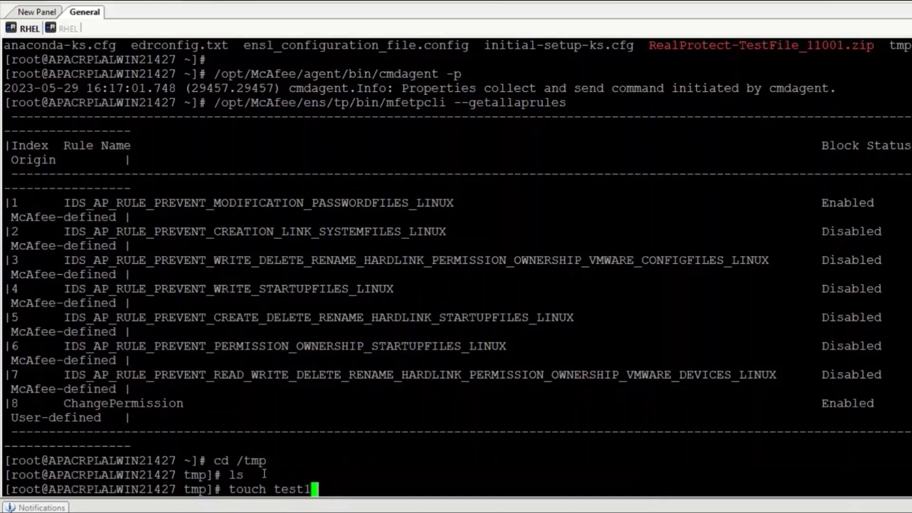
key("Return")
type("ls")
key("Return")
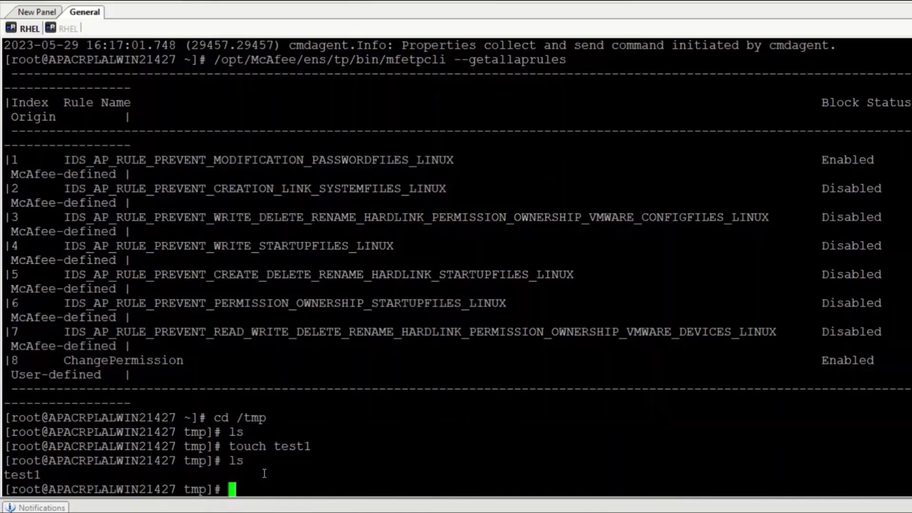
Try to set test1's permissions to 777 with chmod, and highlight the reason given in the command's response
type("chmod 777")
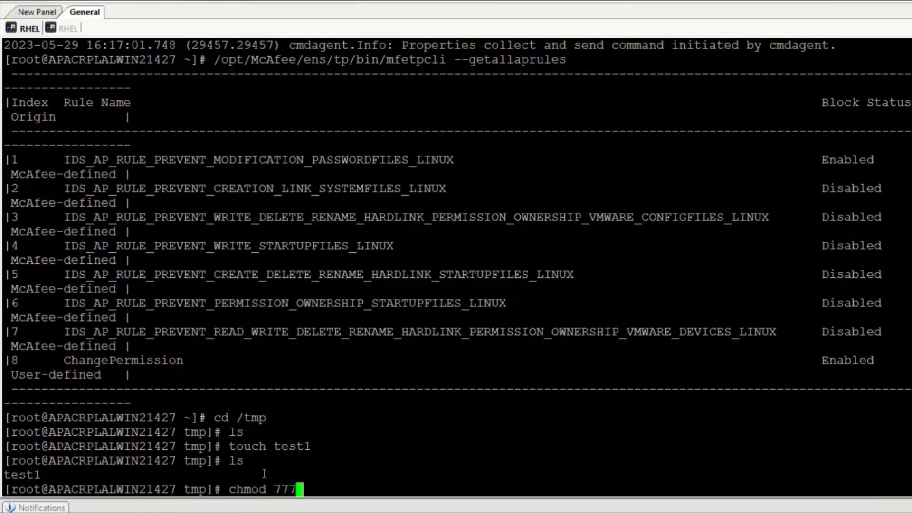
type(" test1")
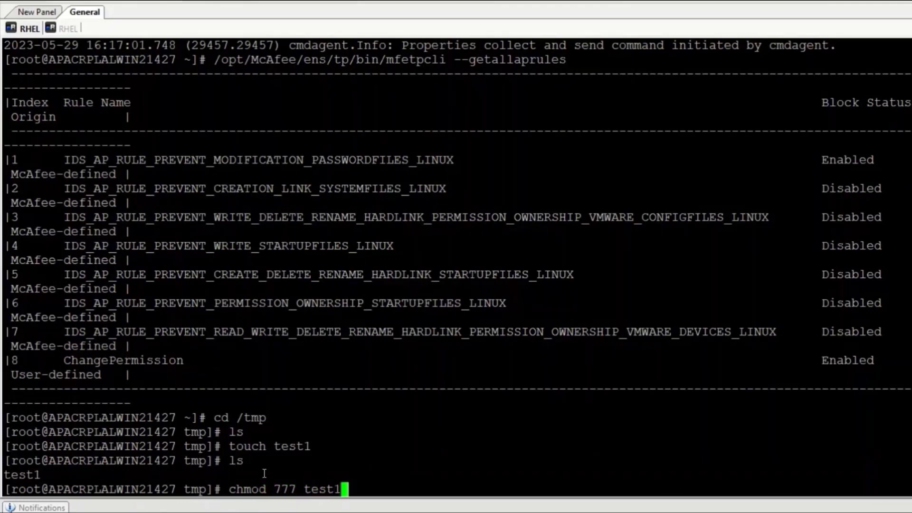
key("Return")
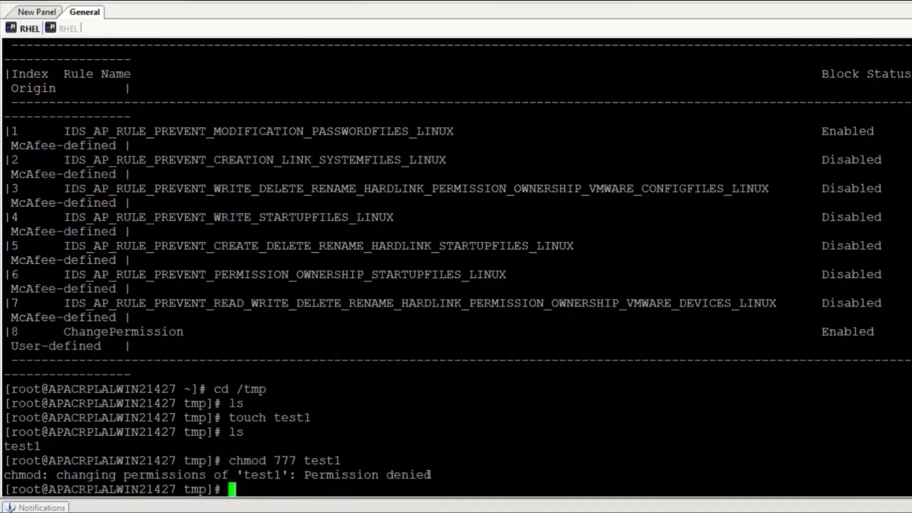
left_click_drag(435, 474, 304, 475)
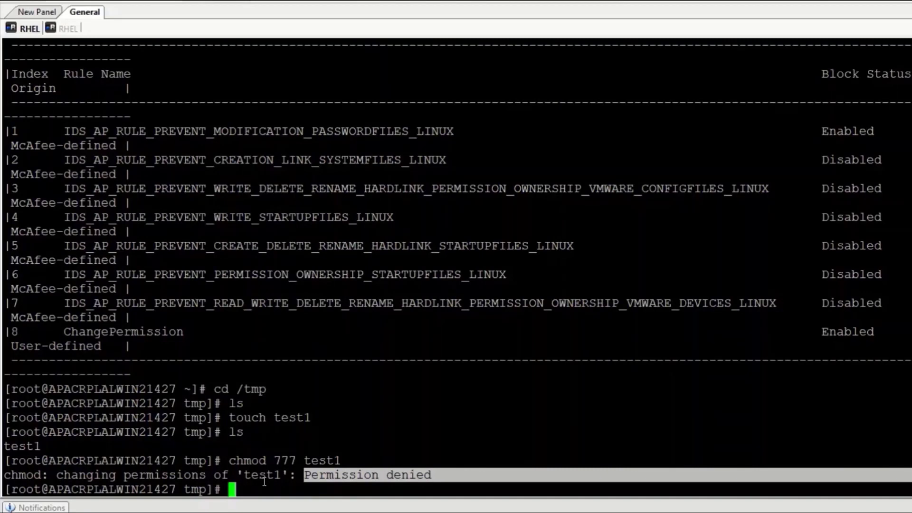
Search the Threat Prevention log /var/McAfee/ens/log/tp/mfetpd.log for changepermission entries, using cat piped into a case-insensitive grep
type("/var")
key("BackSpace")
key("BackSpace")
key("BackSpace")
key("BackSpace")
type("cat /v")
type("ar/M")
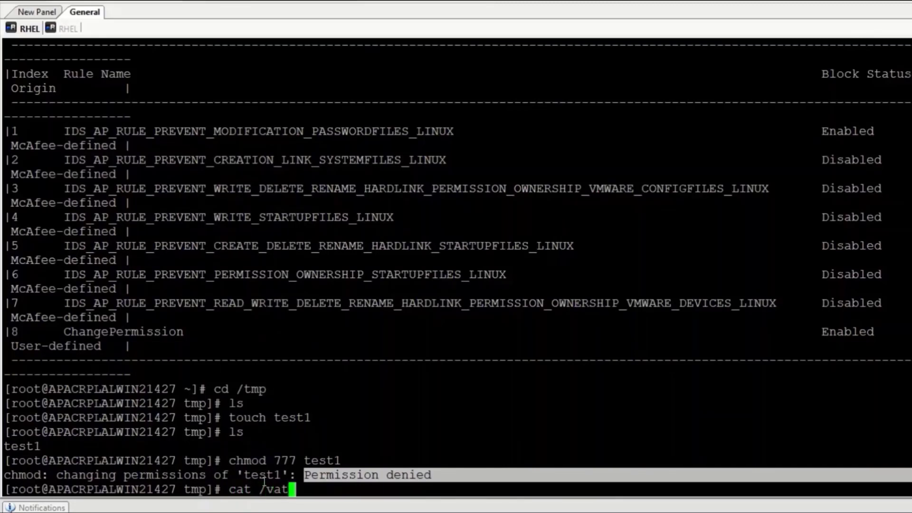
type("cA")
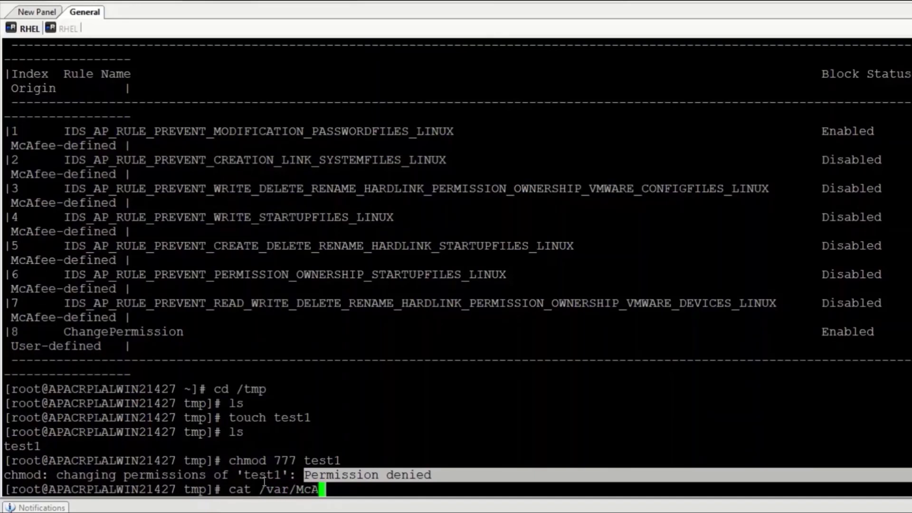
key("Tab")
type("en")
key("Tab")
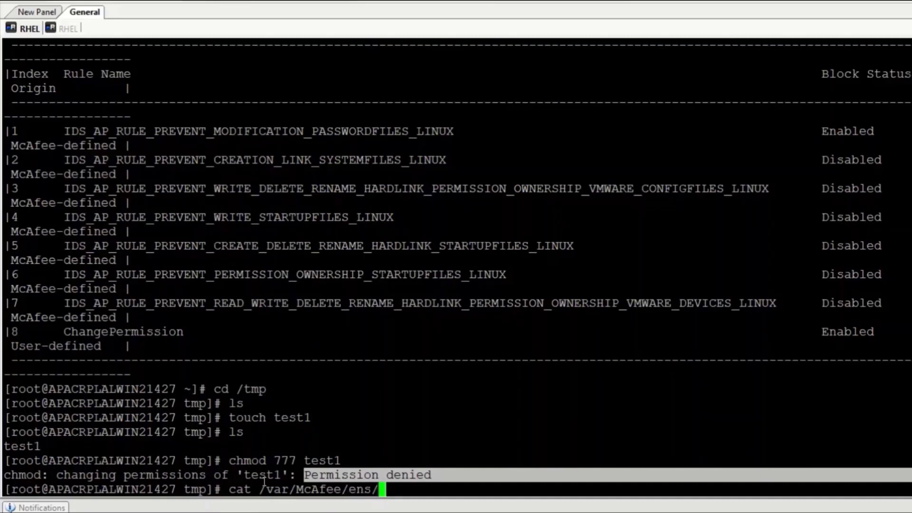
type("log")
key("Tab")
type("tp/")
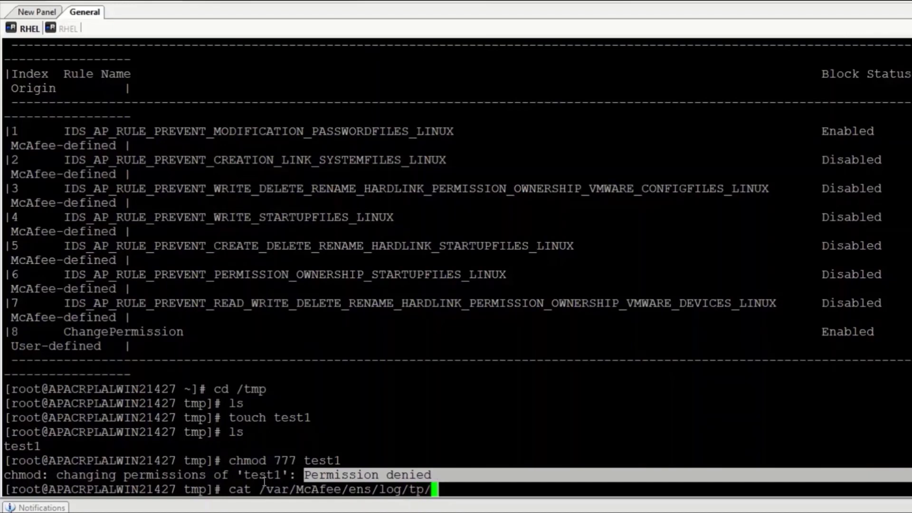
type("mfetpd.loi")
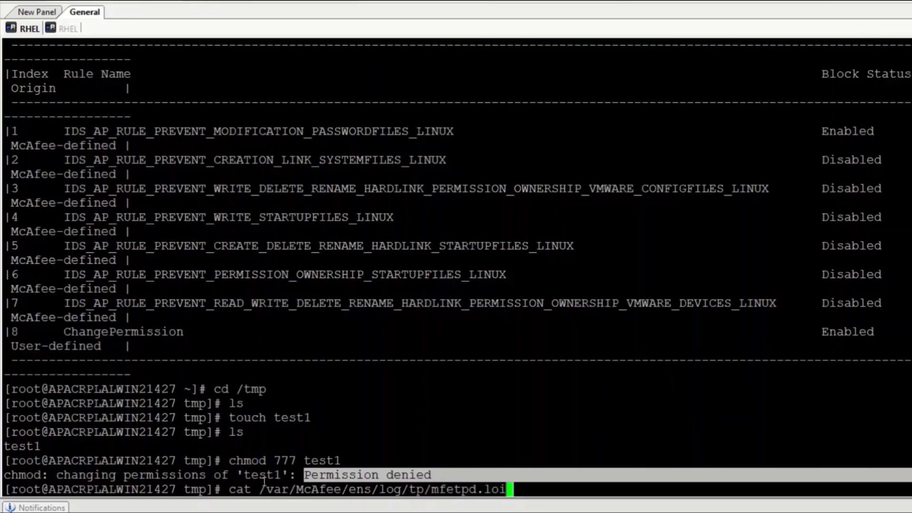
key("BackSpace")
type("g")
type("| gre")
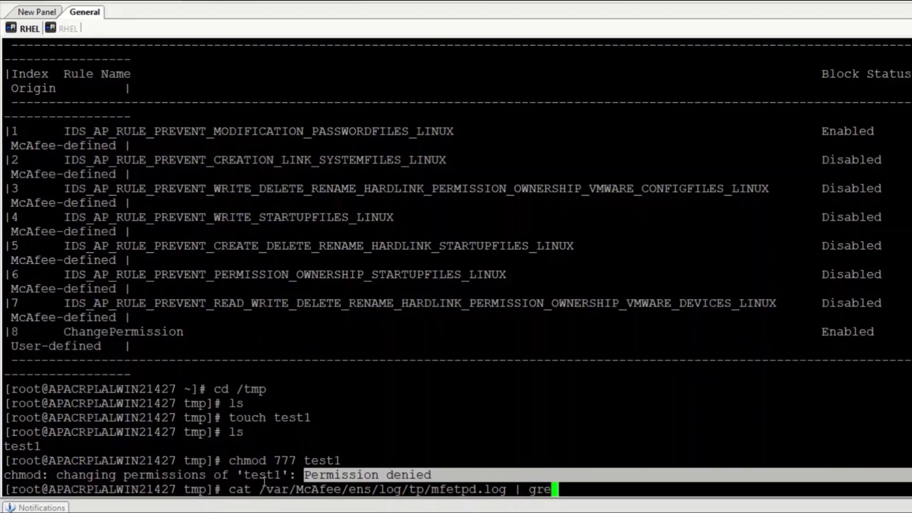
type("p -i change")
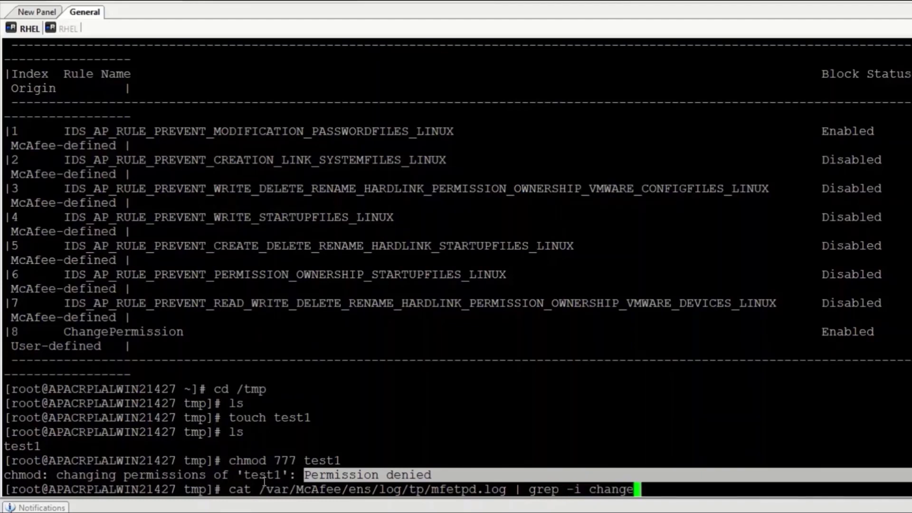
type(" per")
key("BackSpace")
key("BackSpace")
key("BackSpace")
key("BackSpace")
type("permission")
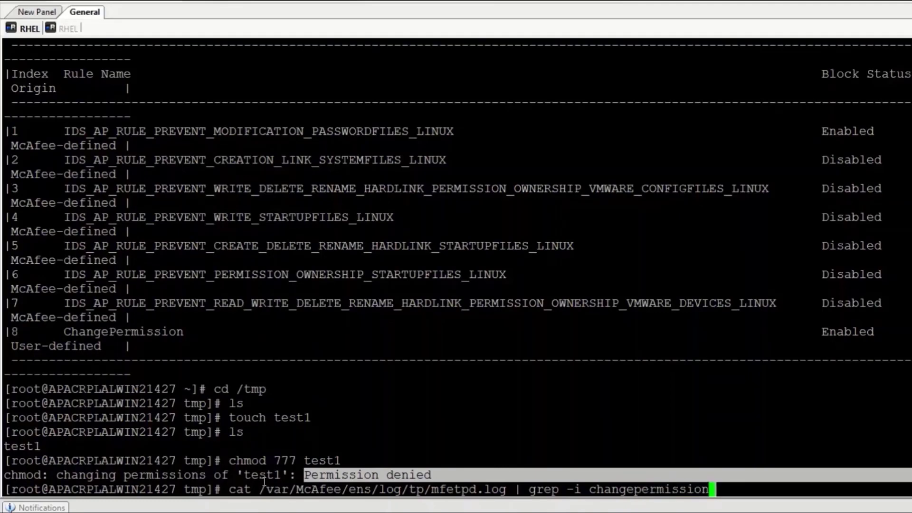
key("Return")
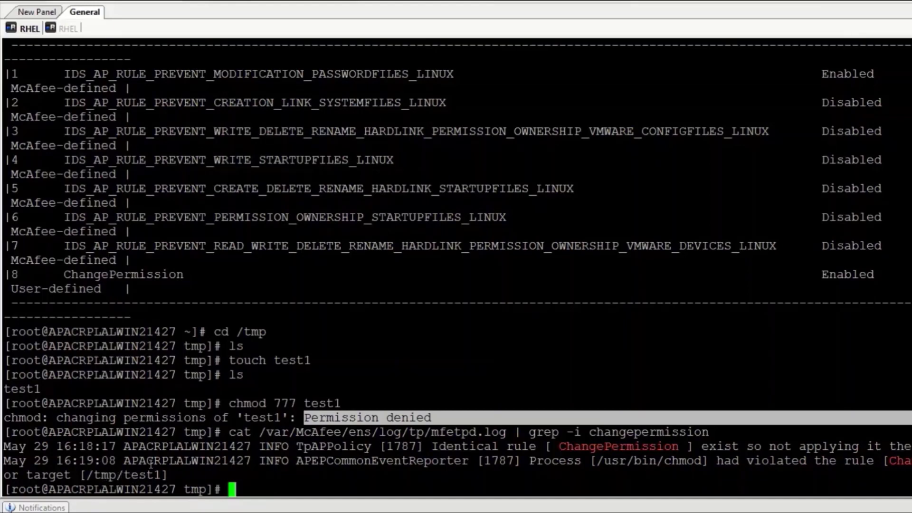
Go back through the shell's command history around the mfetpcli --getallaprules entry and rerun a recalled command
left_click(234, 489)
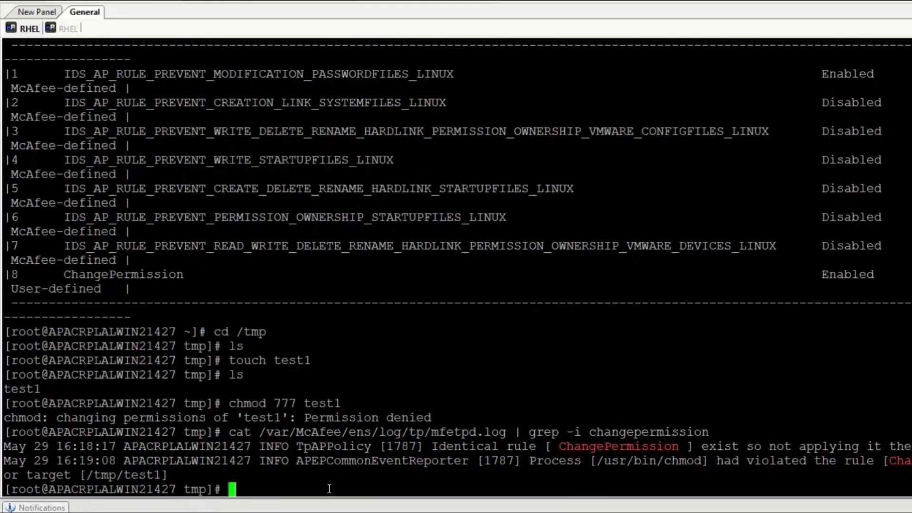
key("Up")
key("Up")
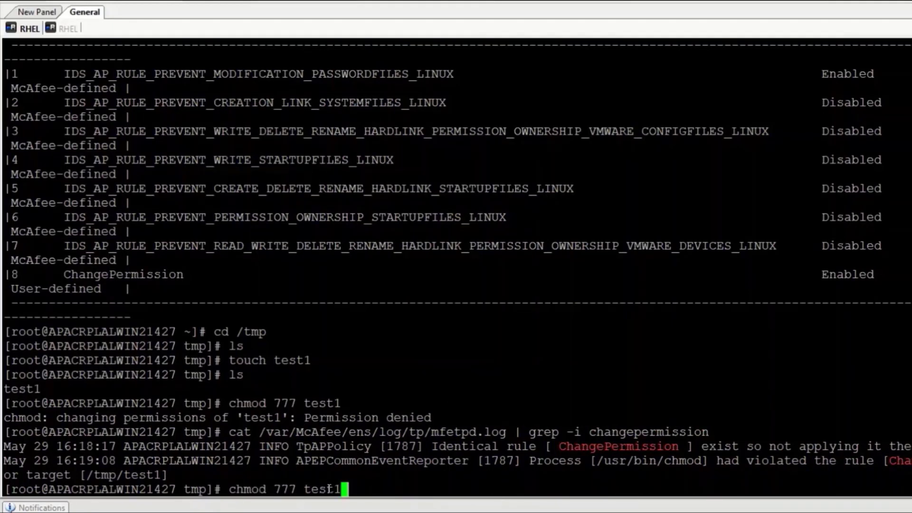
key("Up")
key("Up")
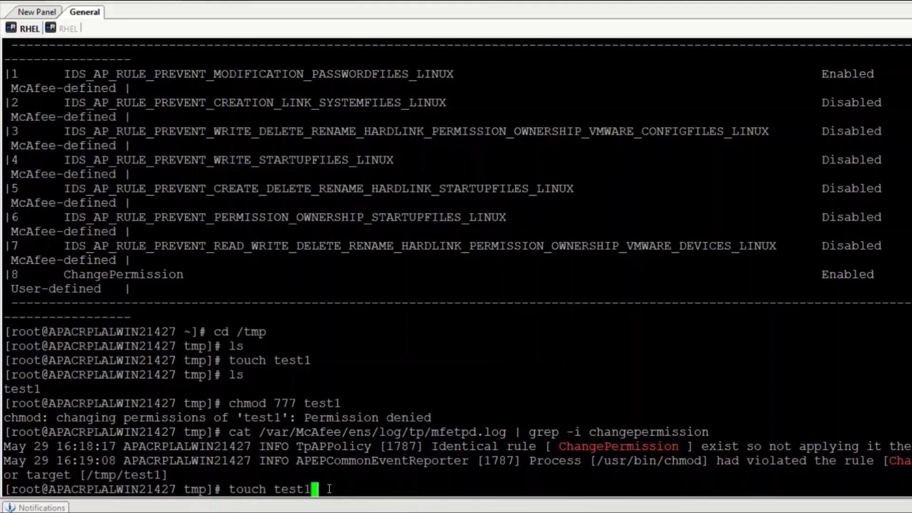
key("Down")
key("Up")
key("Up")
key("Up")
key("Up")
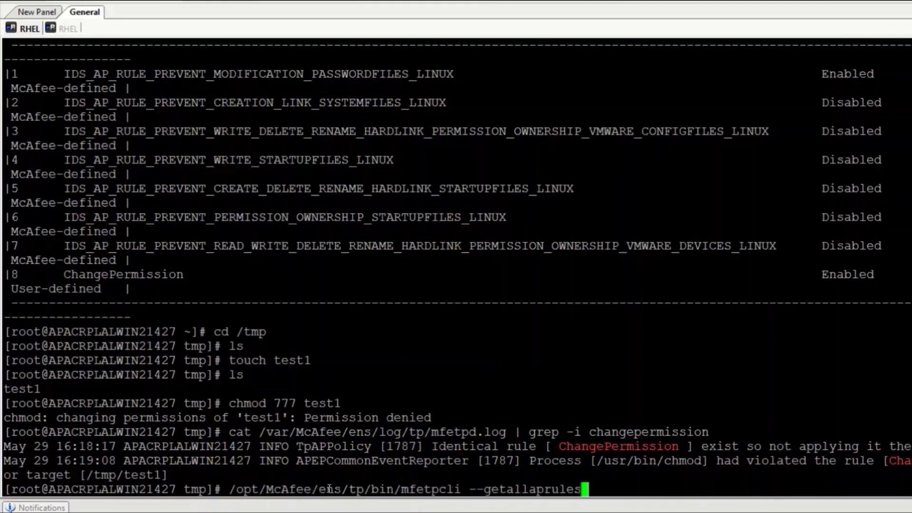
key("Up")
key("Up")
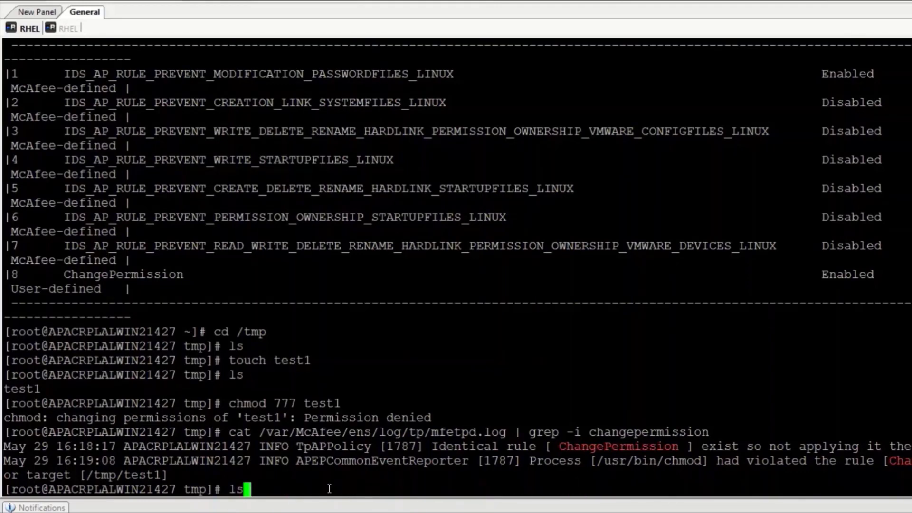
key("Down")
key("Return")
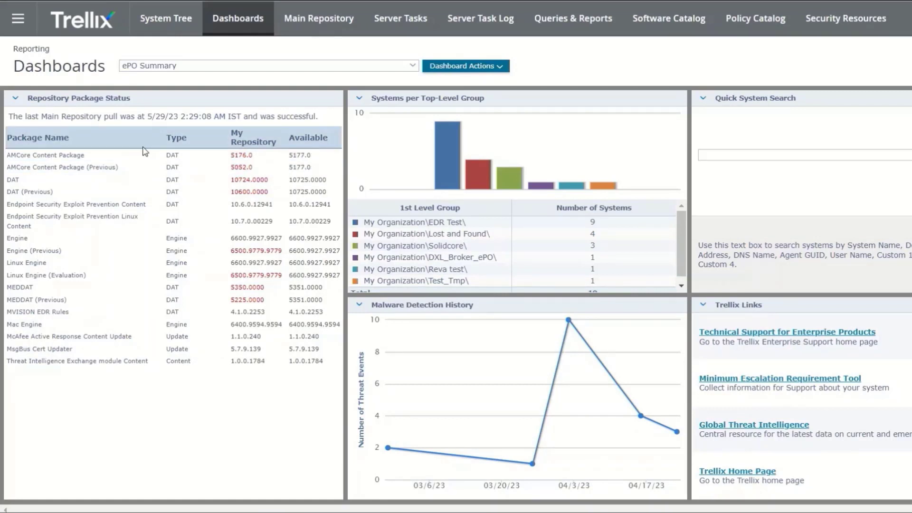
In the Trellix ePO System Tree, open the My Default Access Protection policy assigned to the EDR Test group
left_click(163, 22)
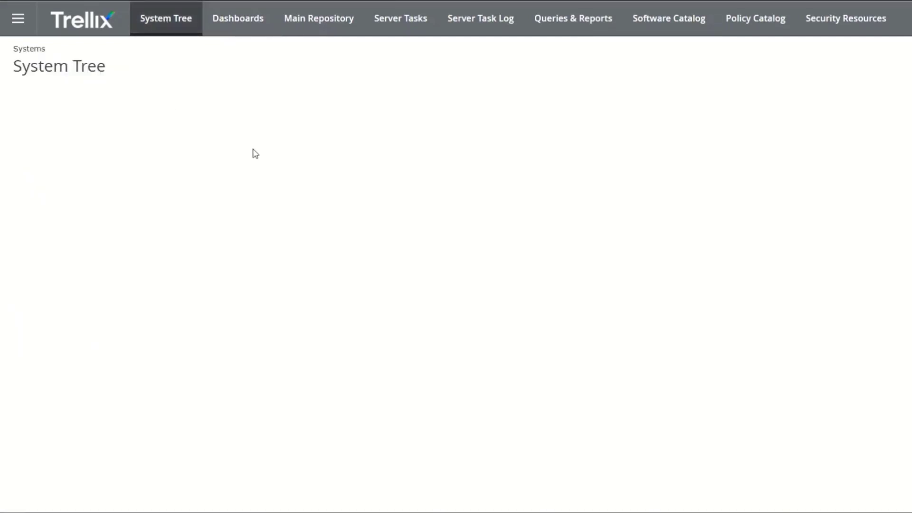
left_click(237, 96)
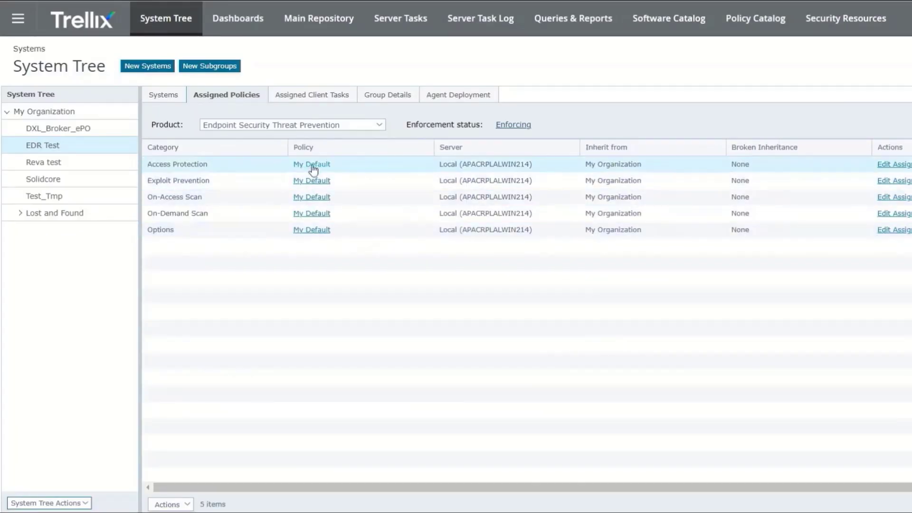
left_click(317, 164)
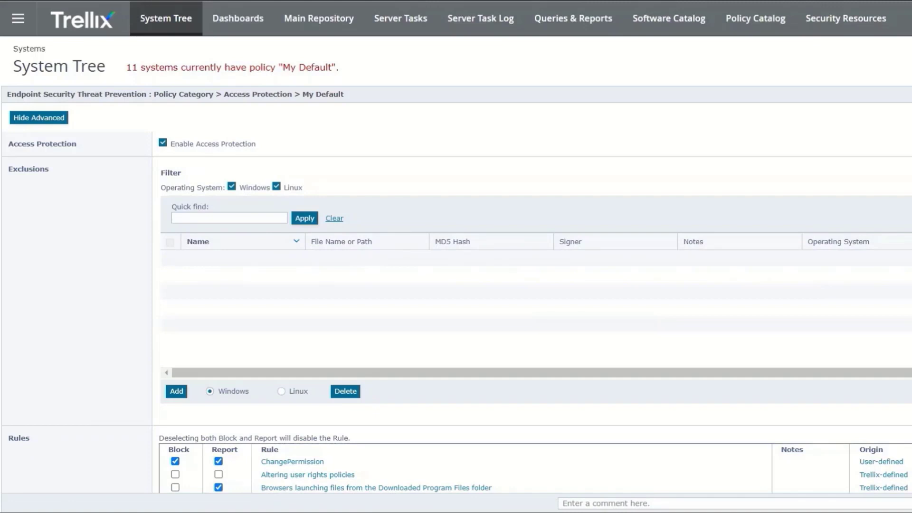
Add a Linux rule named Createfile to the Access Protection policy, with both the Block and Report actions enabled
scroll(532, 308, "down", 3)
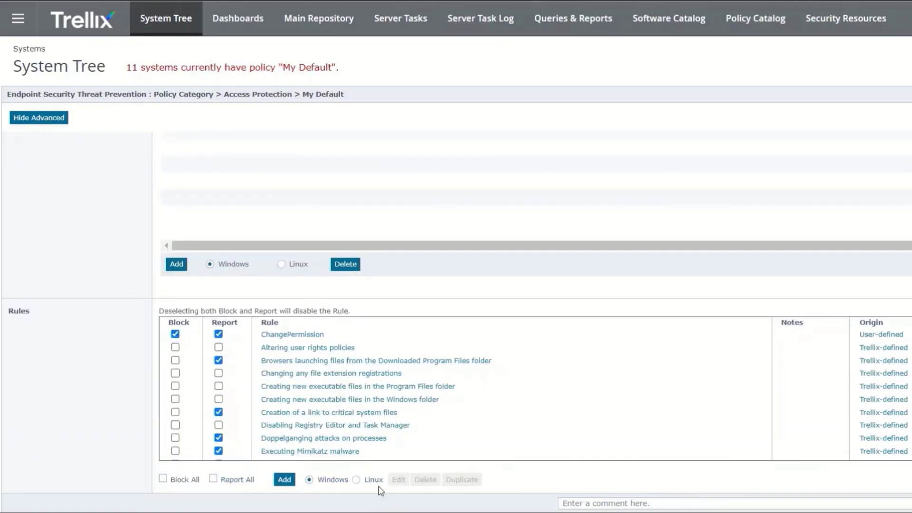
left_click(356, 480)
left_click(284, 480)
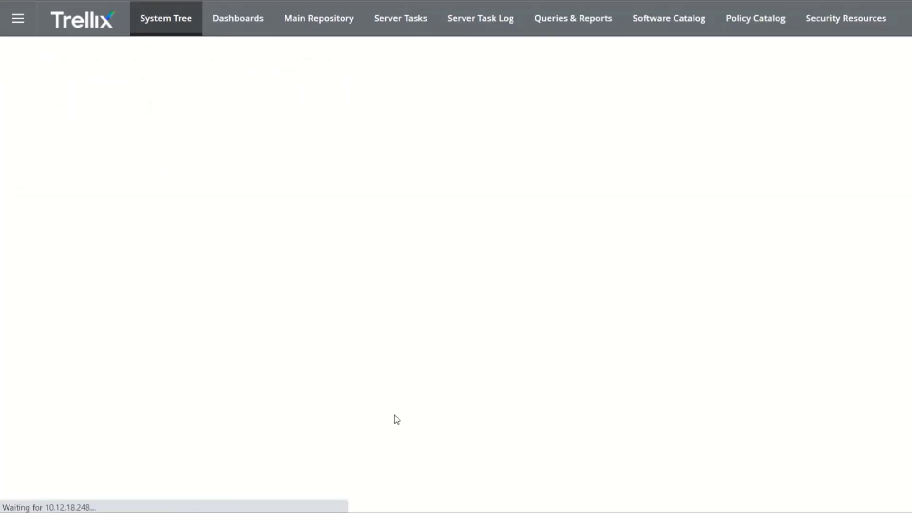
left_click(198, 133)
left_click(198, 133)
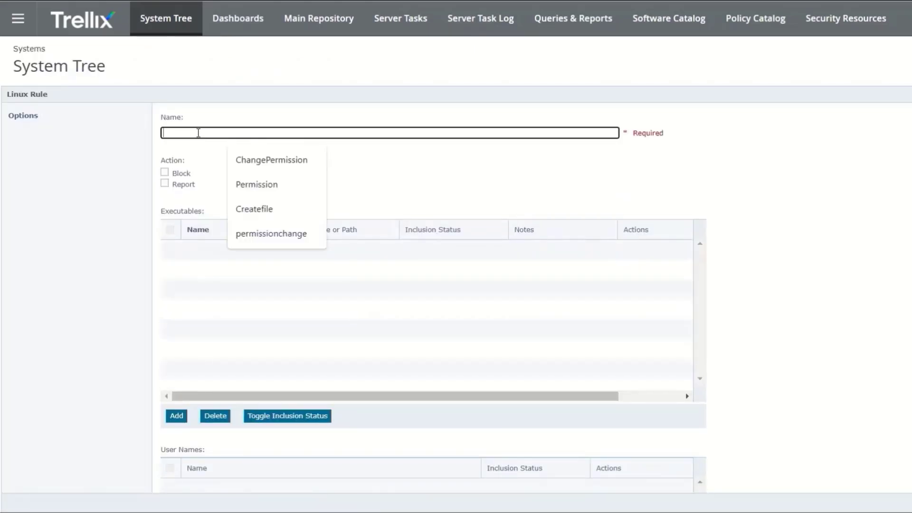
type("Creat")
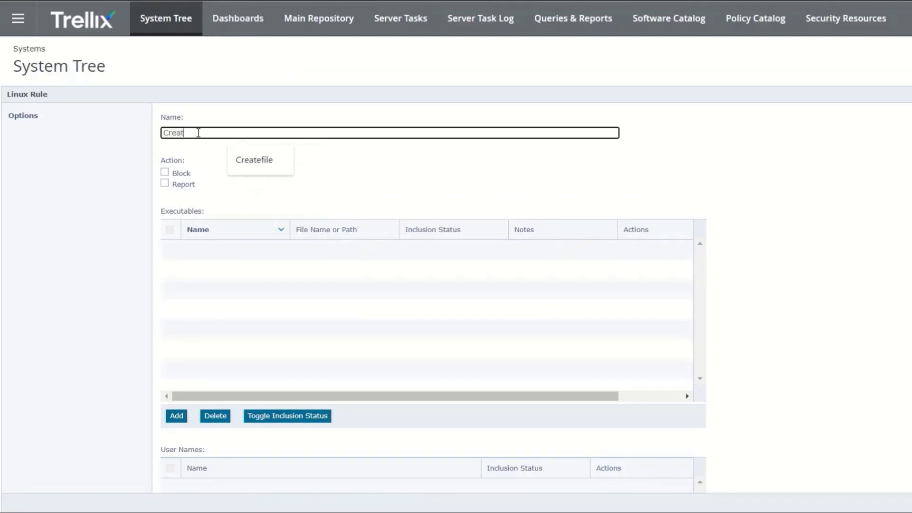
type("efile")
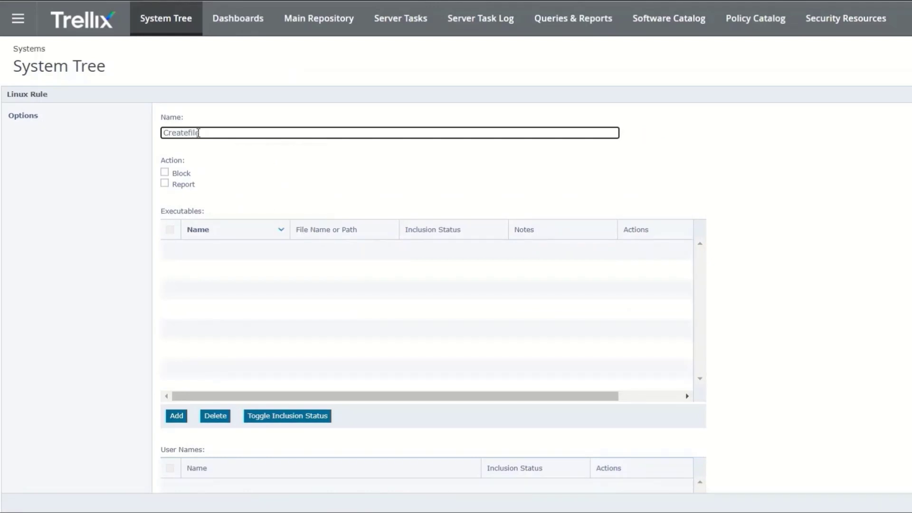
left_click(166, 175)
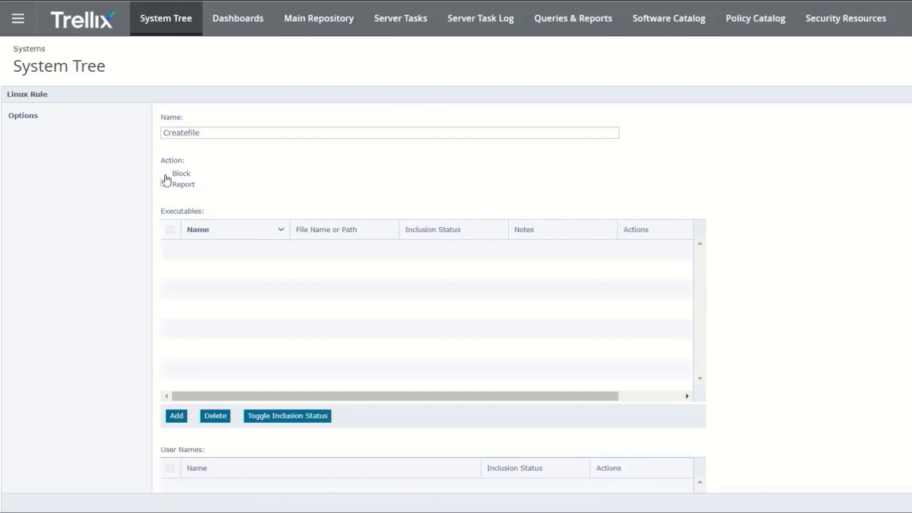
left_click(165, 184)
Add a subrule to the Createfile rule and set its subrule type to Processes
scroll(433, 289, "down", 3)
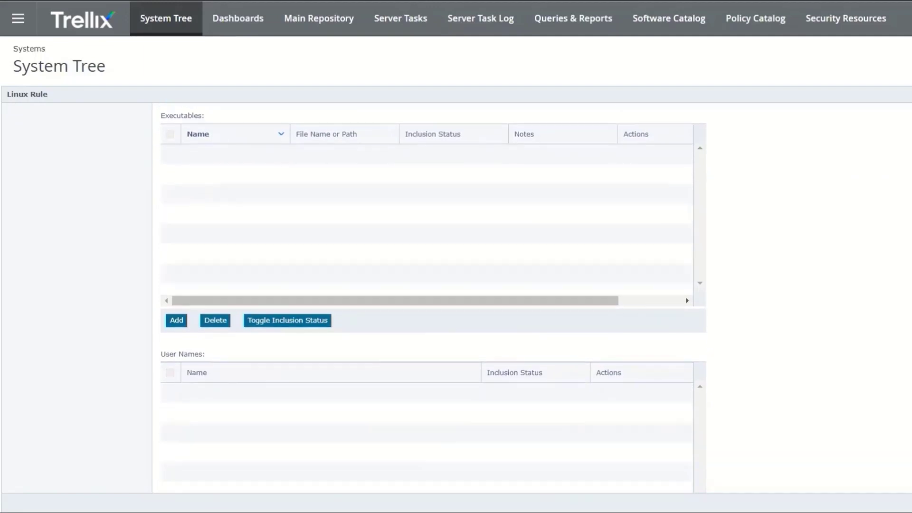
scroll(433, 289, "down", 6)
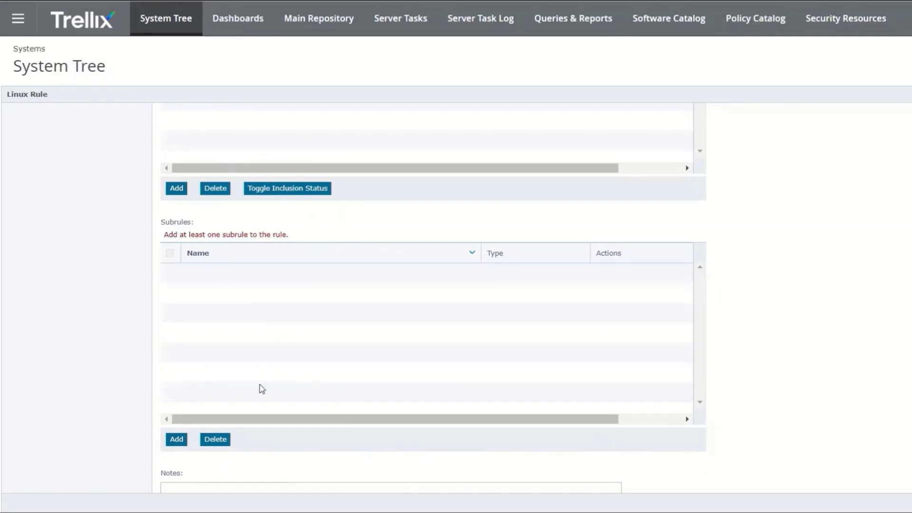
left_click(177, 442)
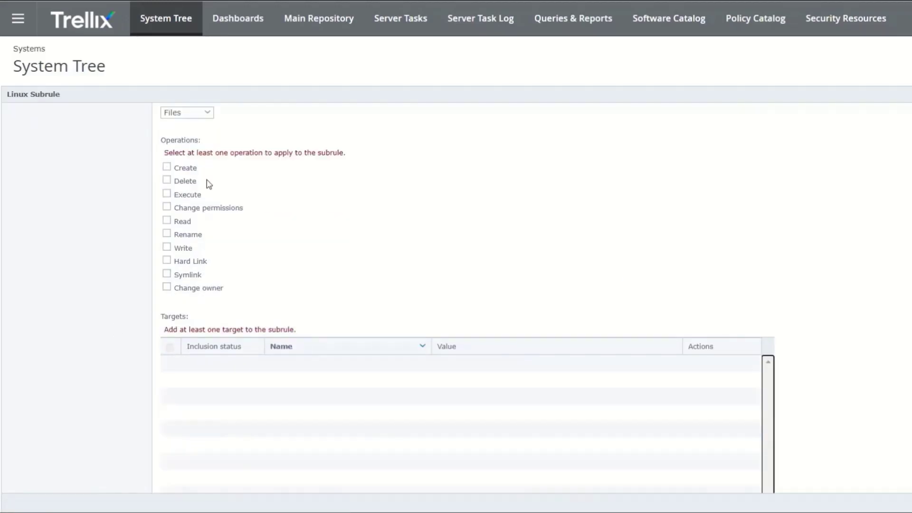
left_click(206, 113)
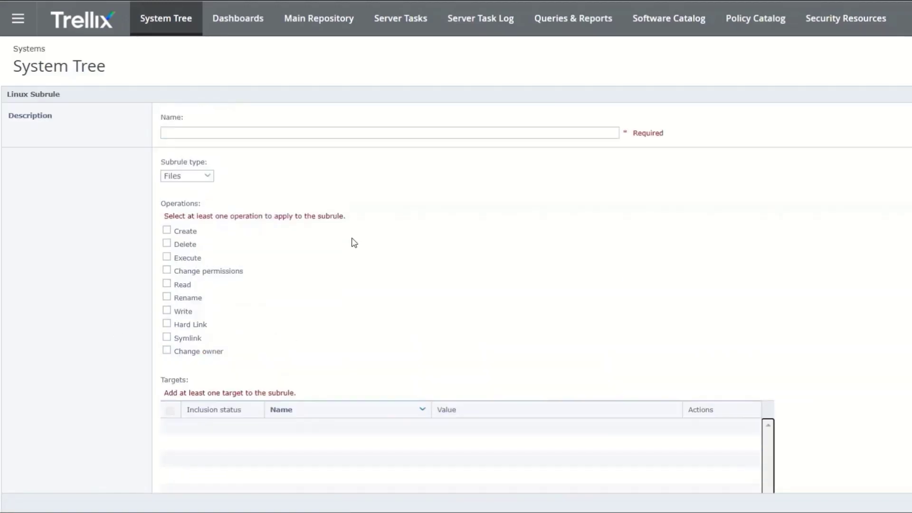
left_click(205, 179)
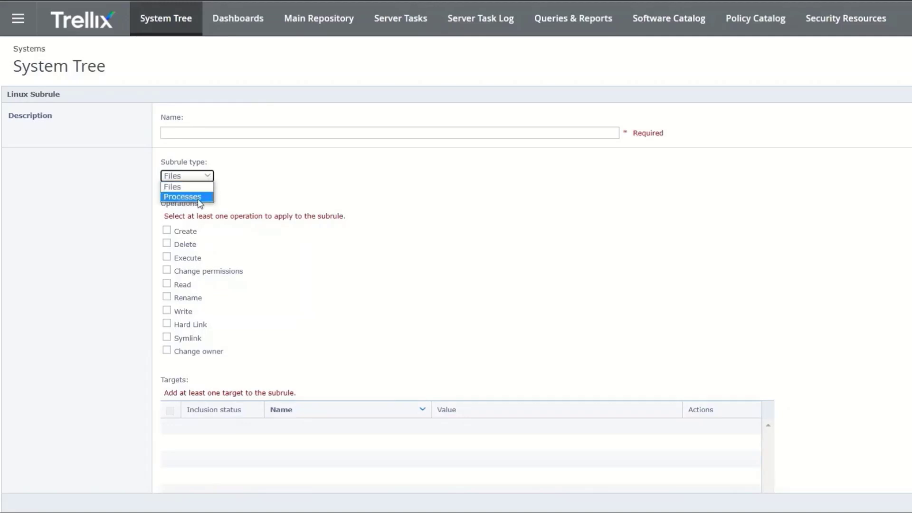
left_click(198, 198)
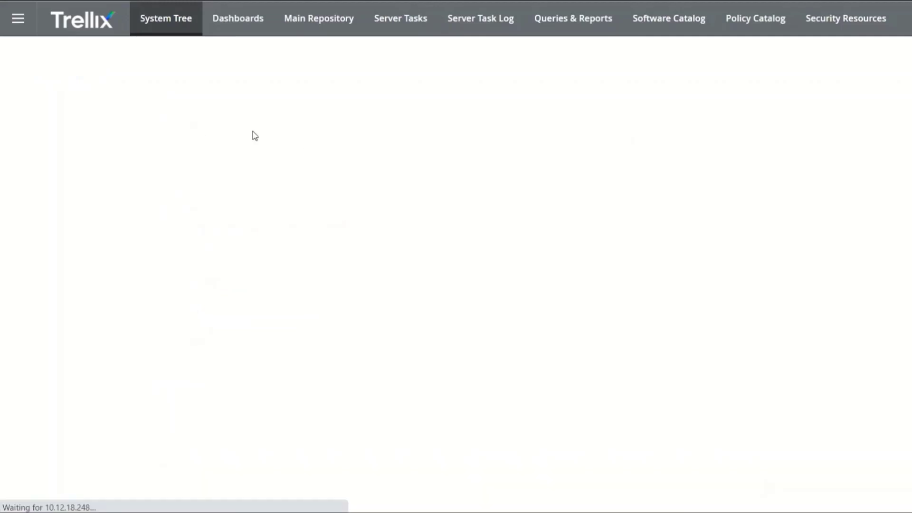
Name the new Processes subrule create1
left_click(223, 134)
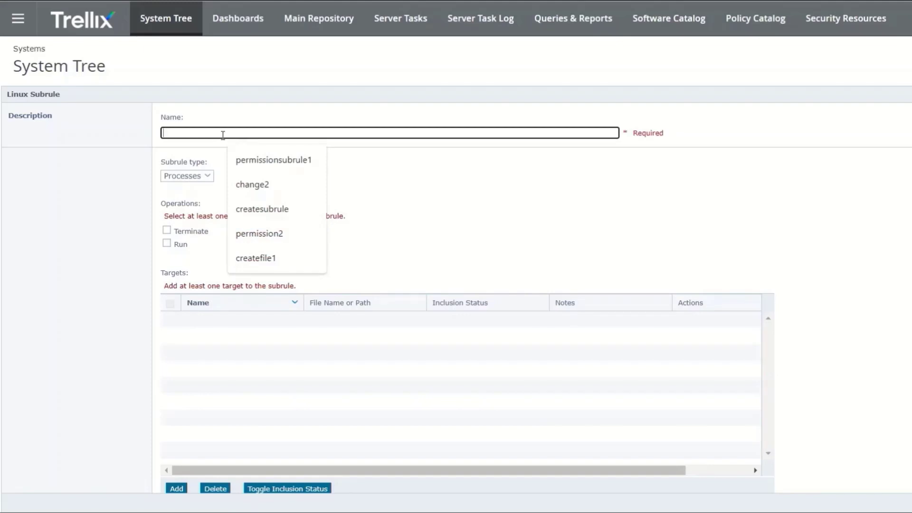
type("cretare")
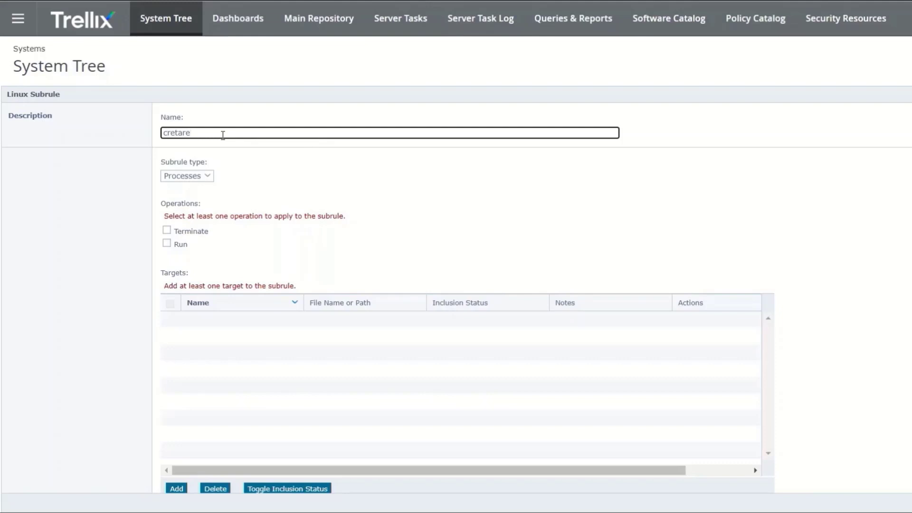
key("BackSpace")
key("BackSpace")
key("BackSpace")
key("BackSpace")
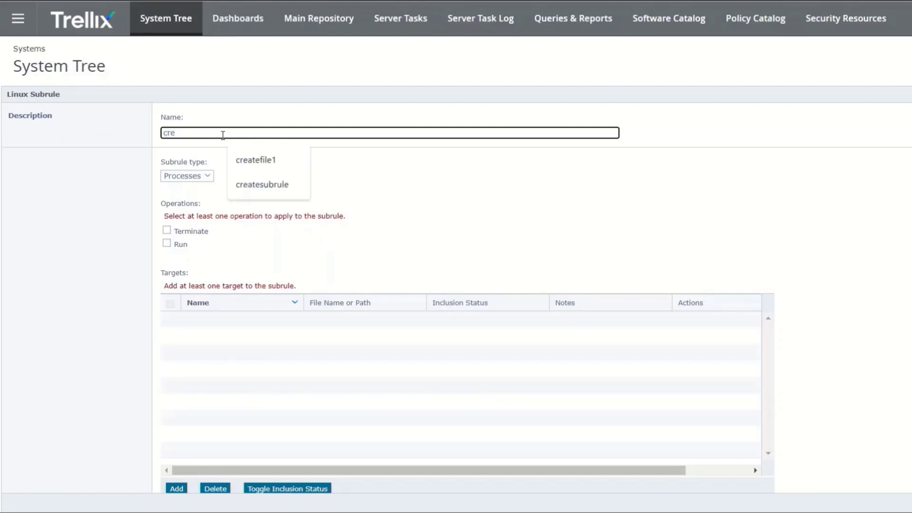
type("ate1")
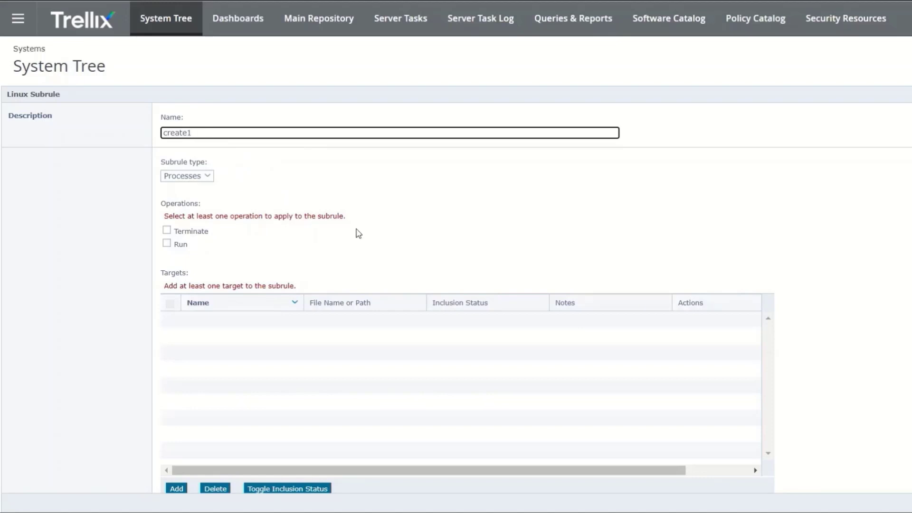
scroll(638, 241, "down", 1)
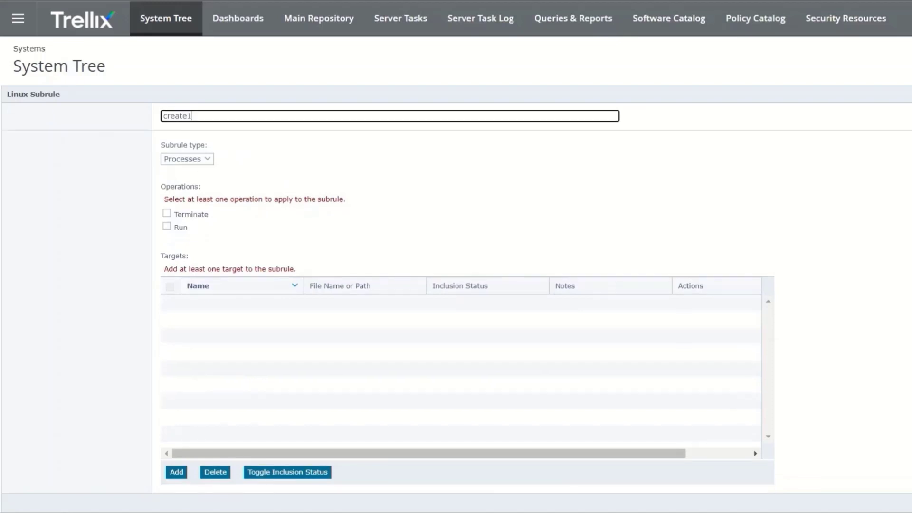
Enable the Run operation for the create1 subrule, add an included target named create2 with file name touch, and save the policy
left_click(167, 227)
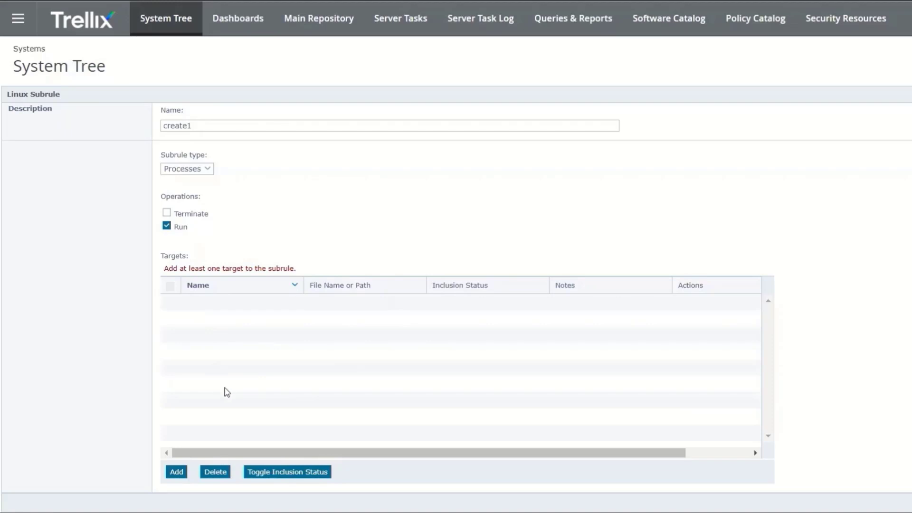
left_click(176, 472)
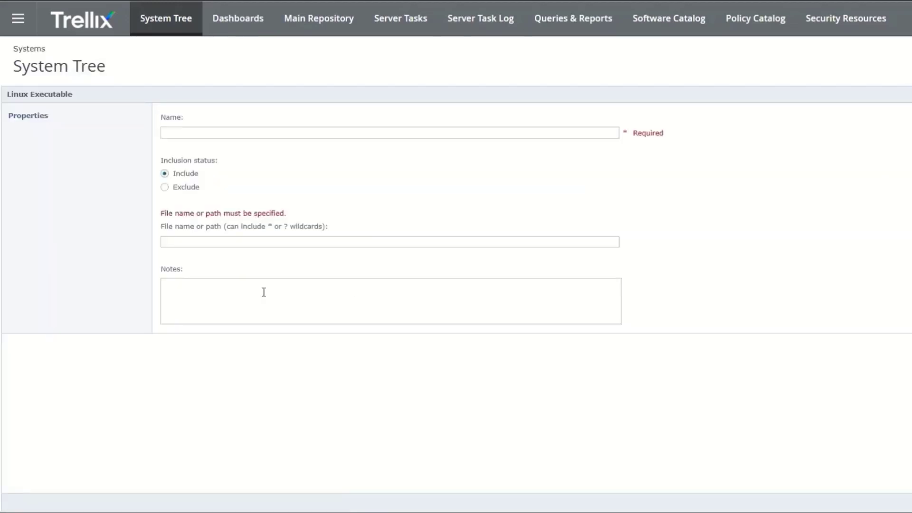
left_click(230, 129)
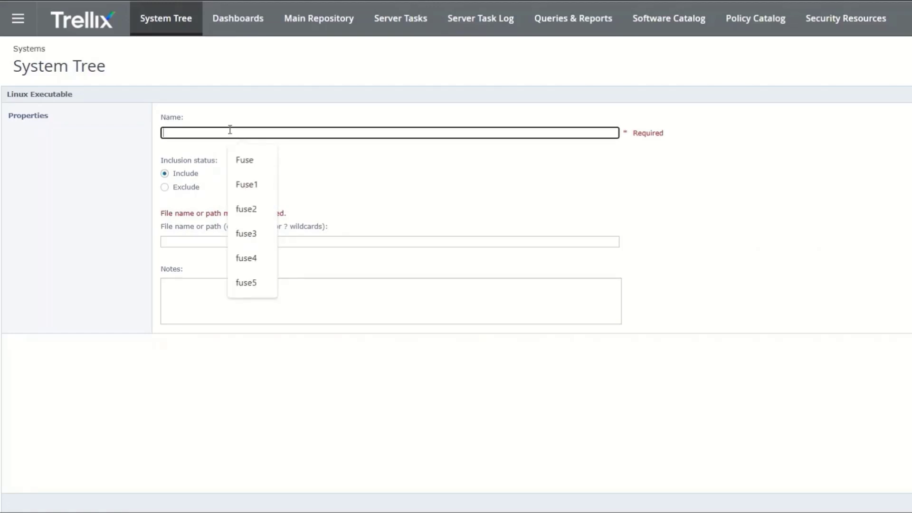
type("create2")
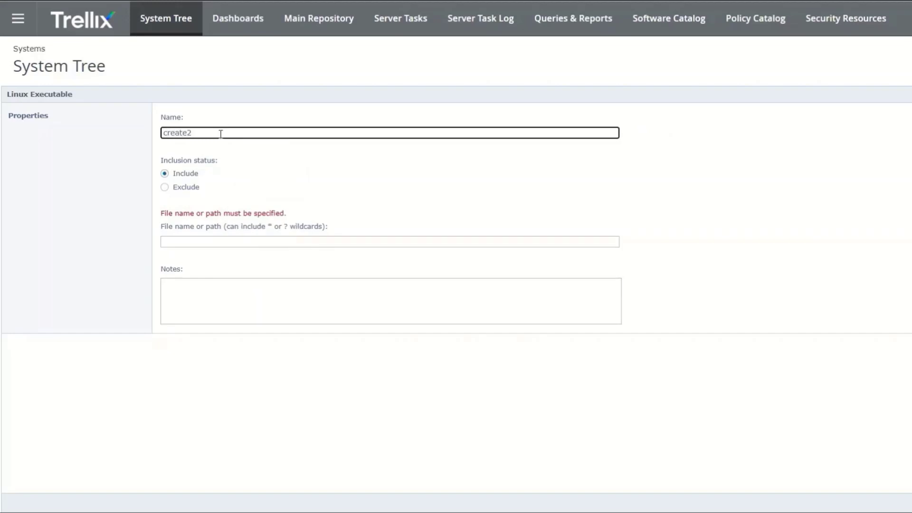
left_click(215, 241)
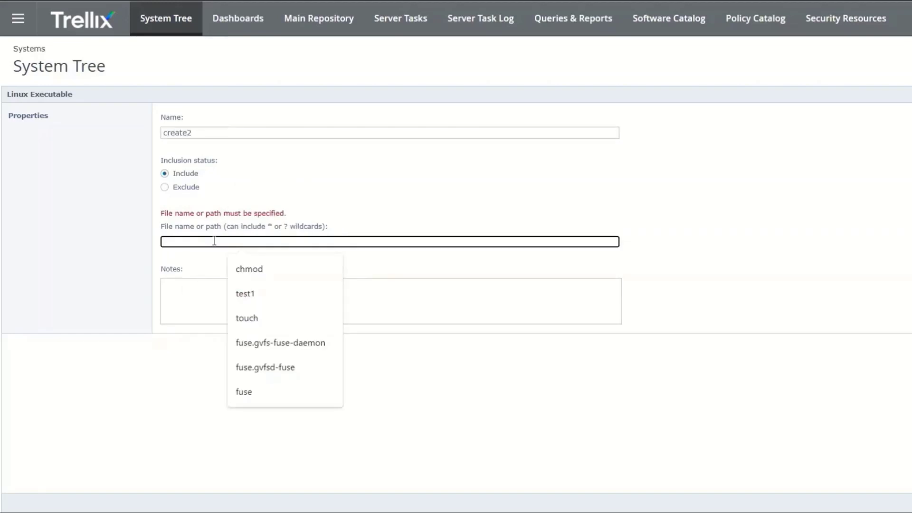
type("tou")
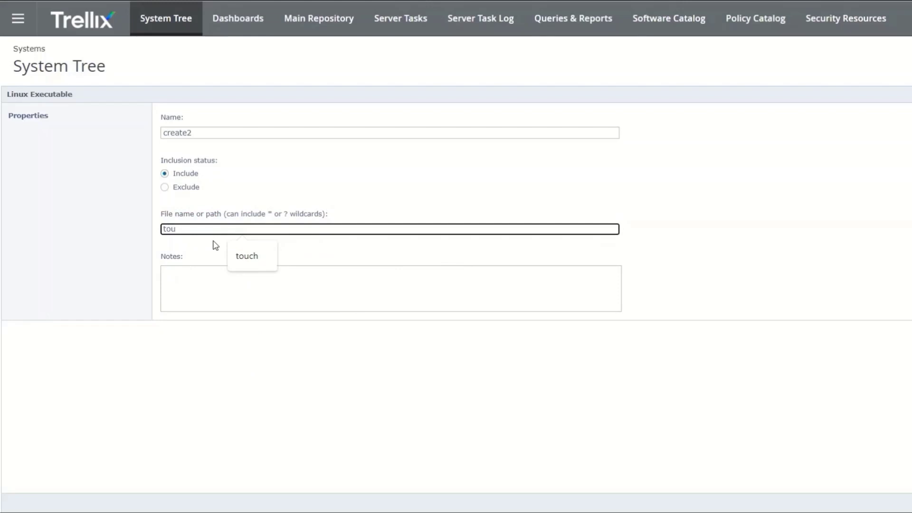
type("ch")
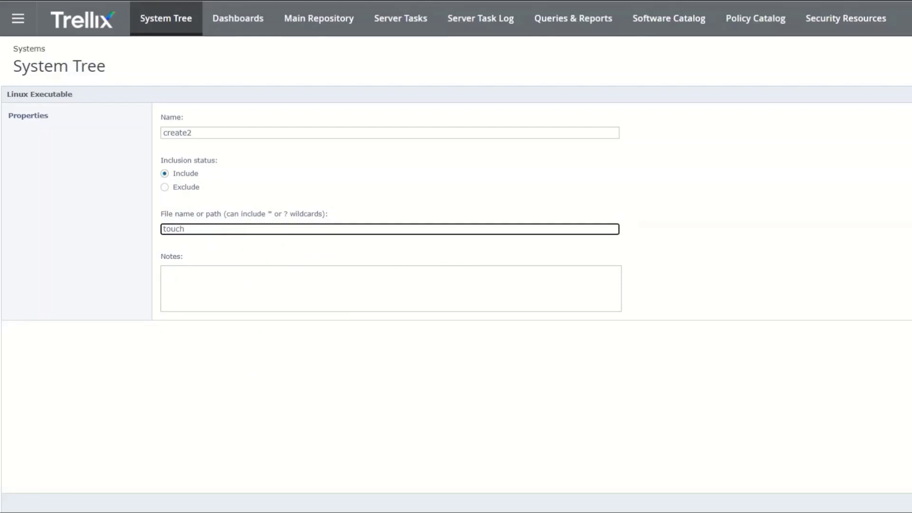
key("Return")
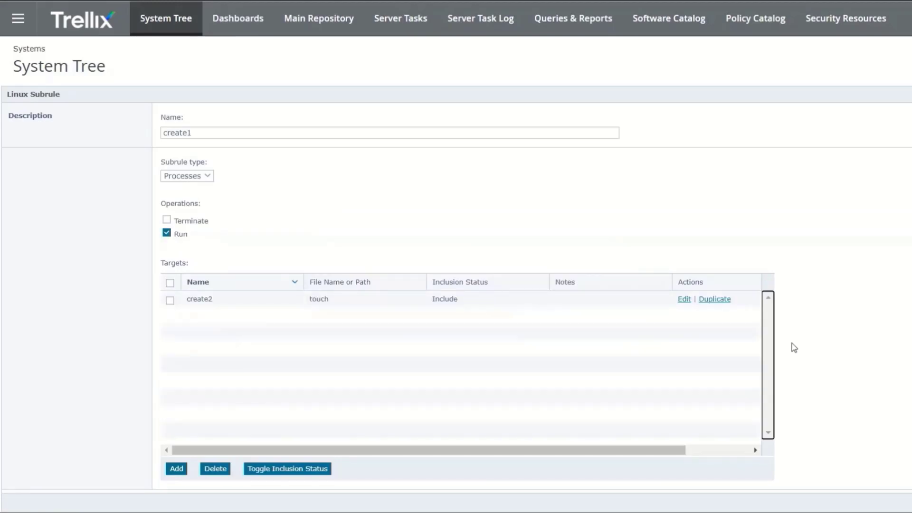
key("Return")
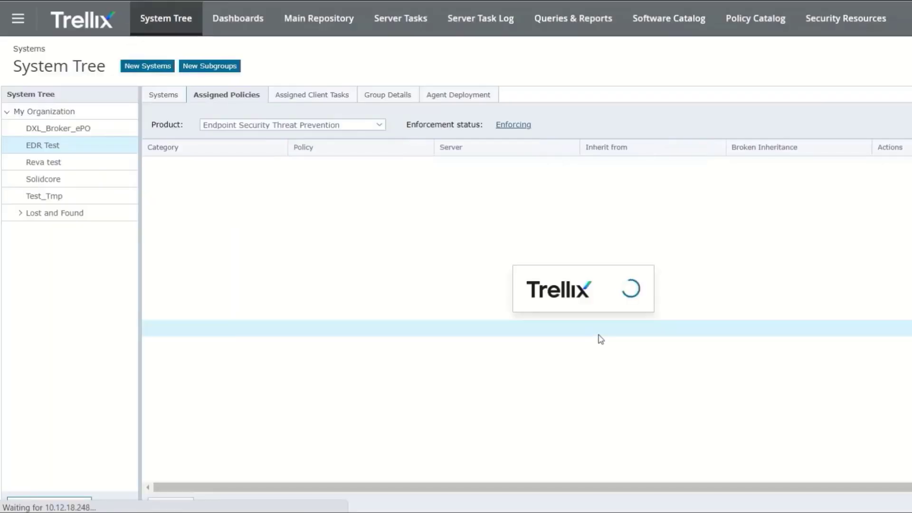
Send an agent wake-up call to APACRPLALWIN21427 in the EDR Test group, forcing a complete policy and task update
left_click(163, 94)
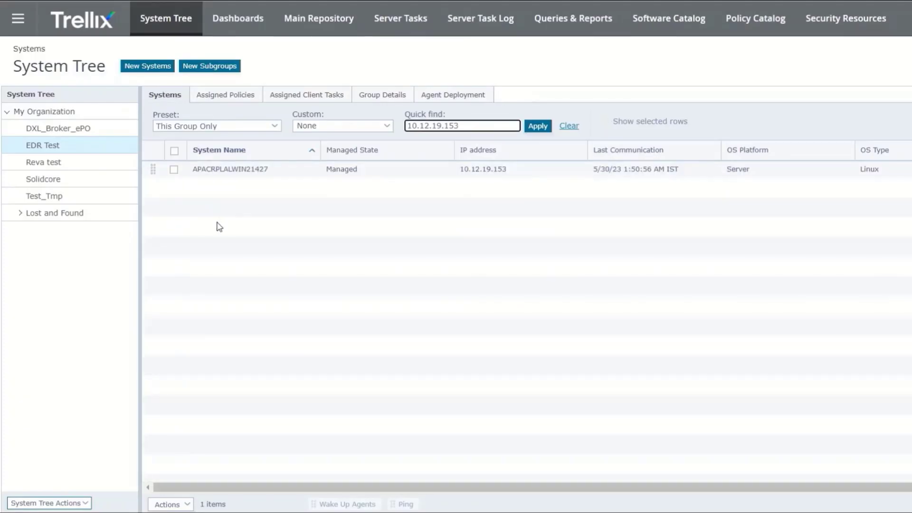
left_click(174, 170)
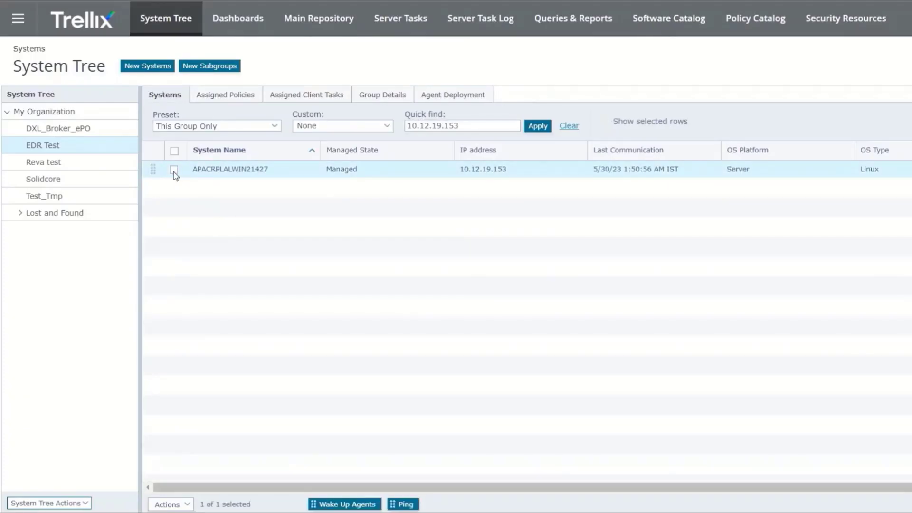
left_click(342, 503)
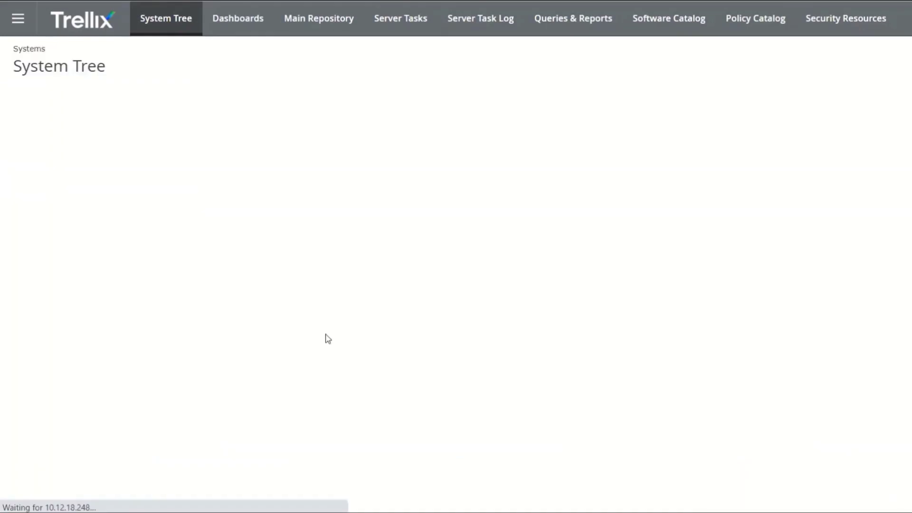
left_click(163, 262)
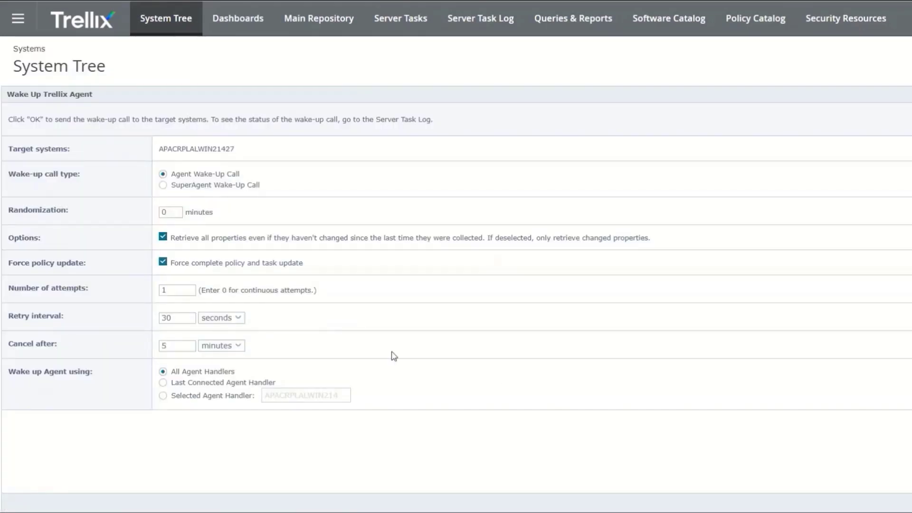
left_click(879, 504)
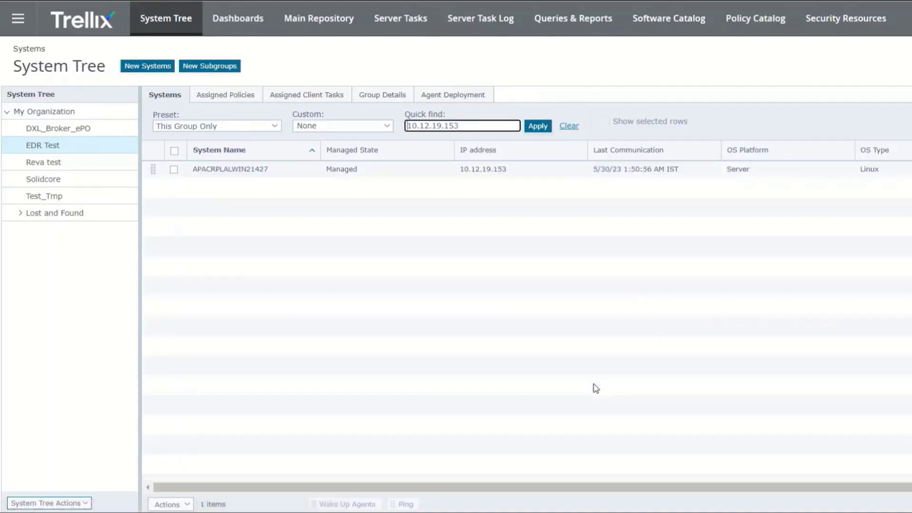
Open the Server Task Log and view the details of the most recent Wake Up Agents task
left_click(18, 18)
scroll(260, 350, "down", 3)
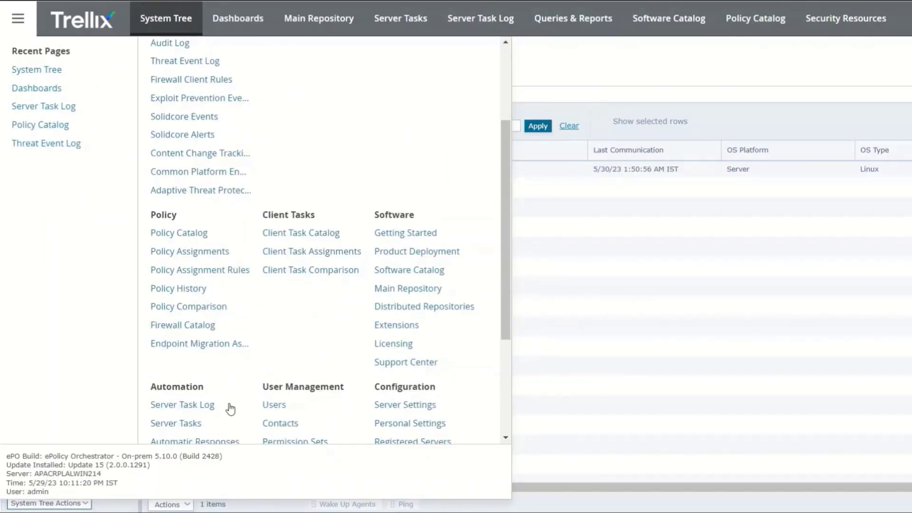
left_click(191, 404)
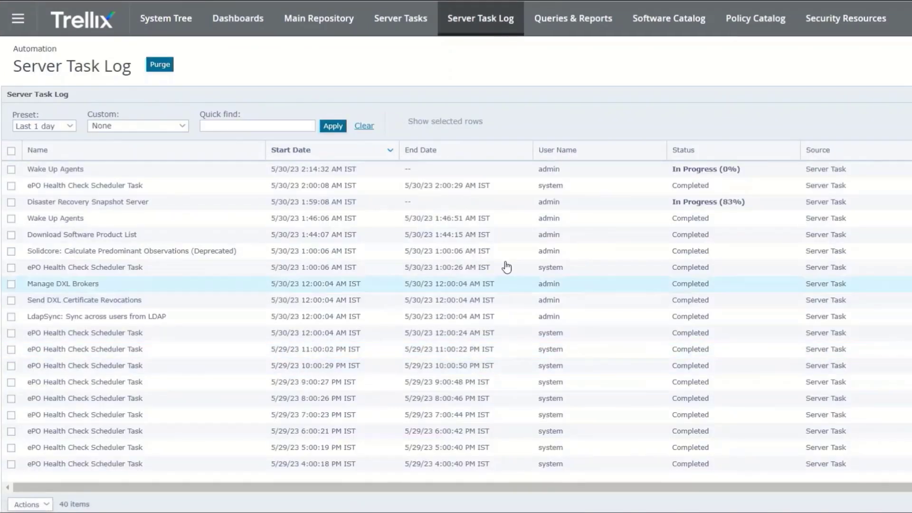
left_click(413, 171)
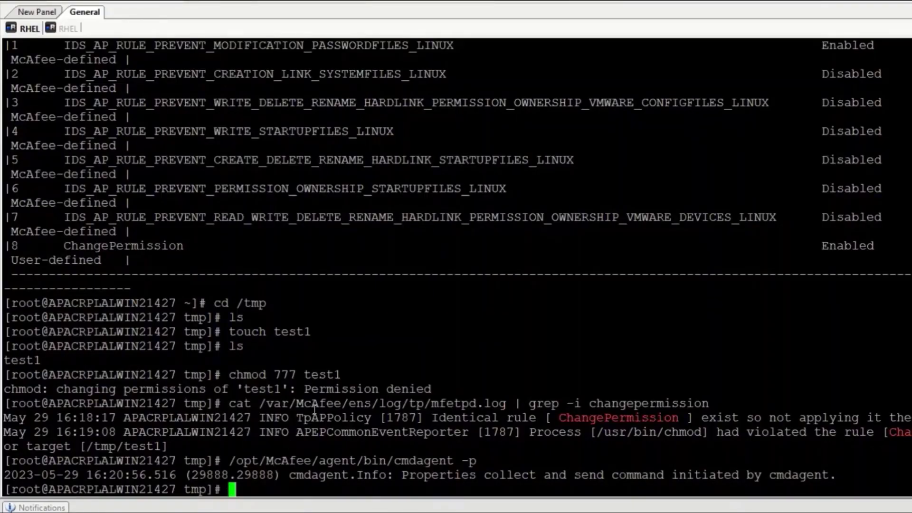
In the RHEL terminal, run /opt/McAfee/agent/bin/cmdagent -p again and clear the screen
key("Up")
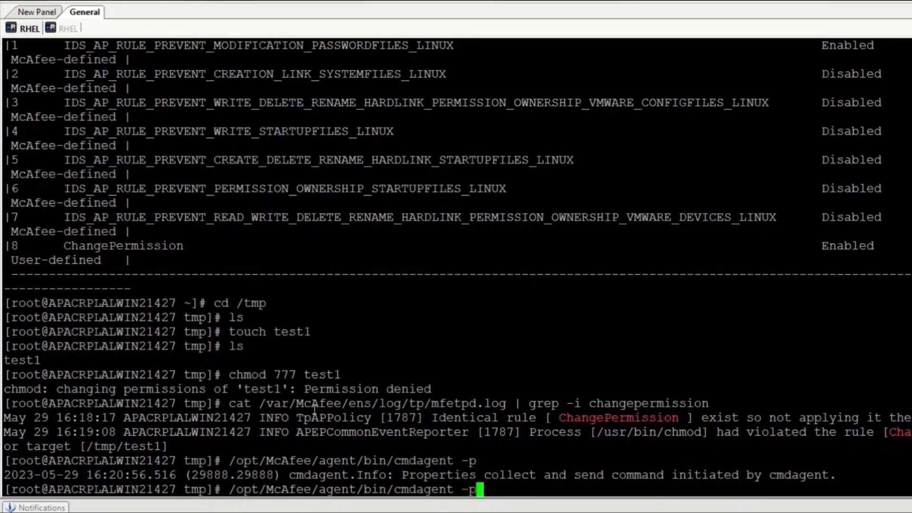
key("Return")
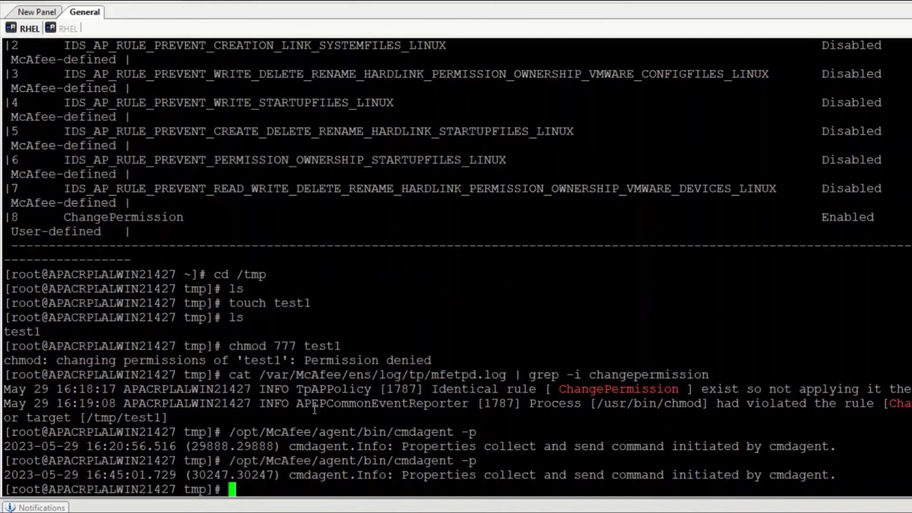
type("clear")
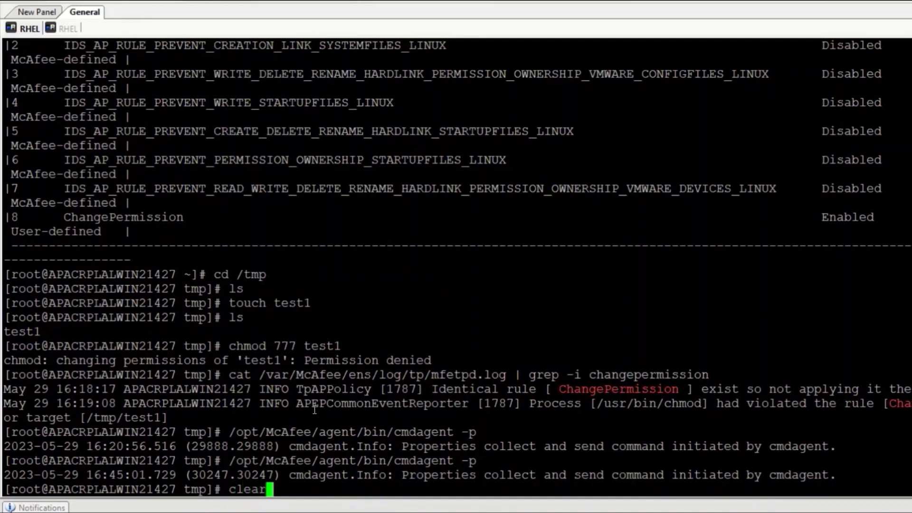
key("Return")
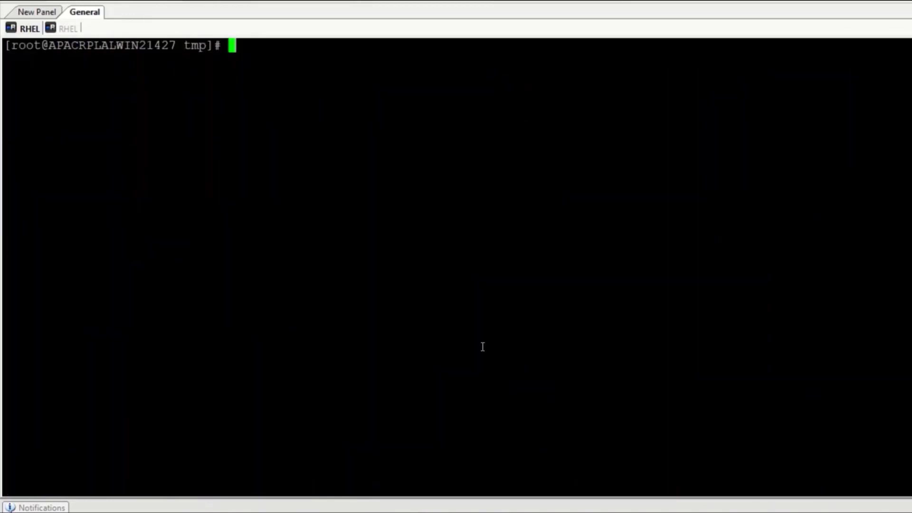
Switch back to Trellix ePO and open the APACRPLALWIN21427 system details from the System Tree to check its last communication
mouse_move(380, 511)
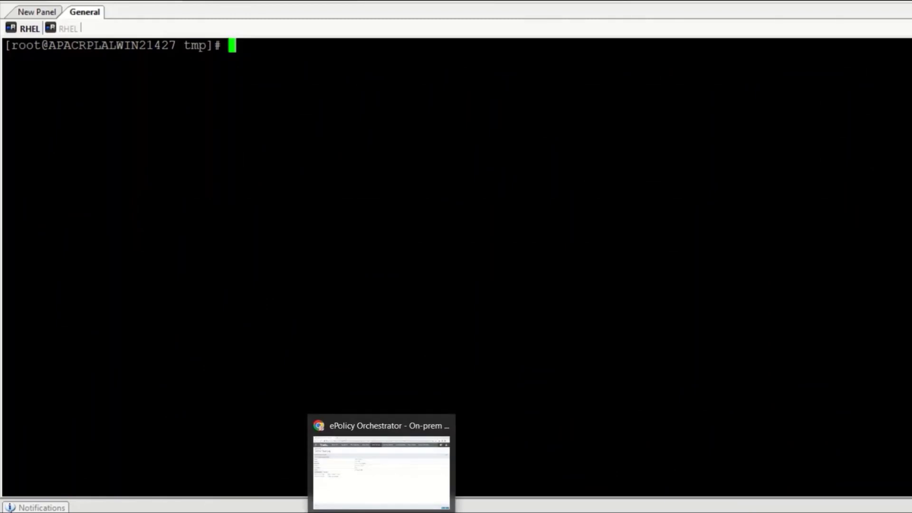
left_click(365, 452)
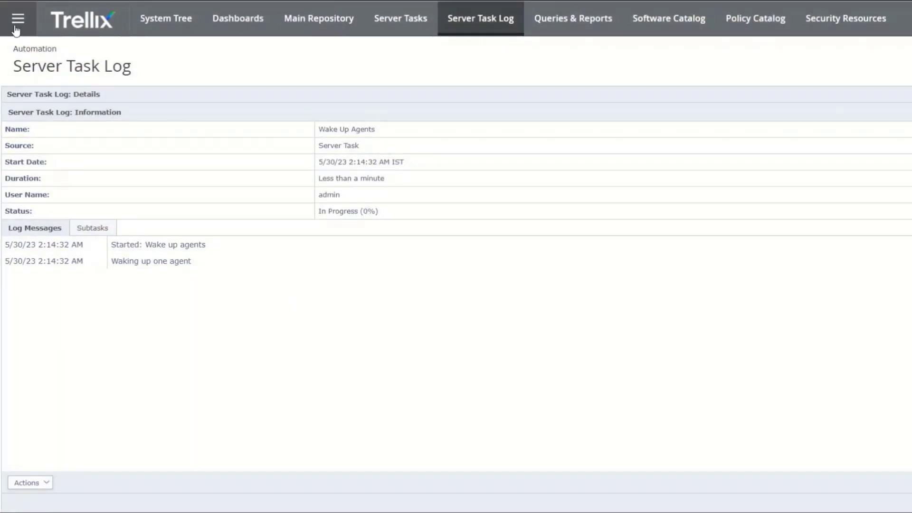
left_click(153, 21)
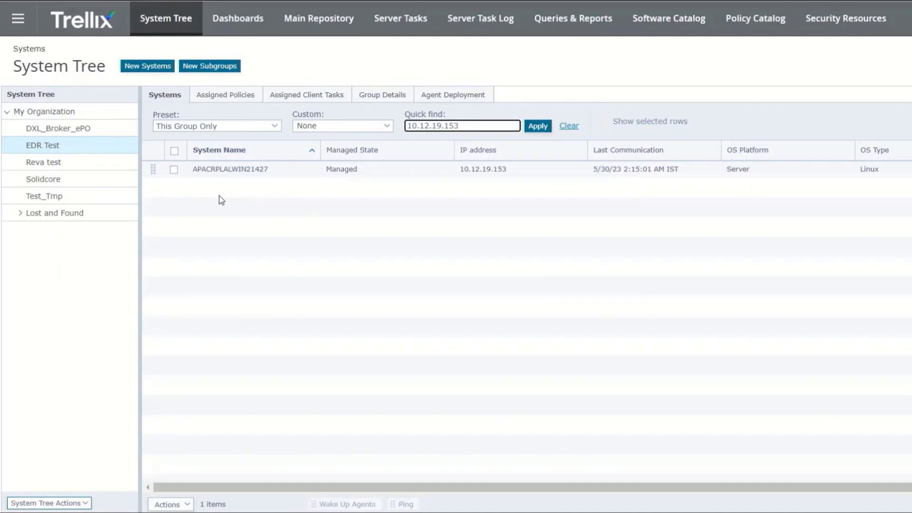
left_click(259, 171)
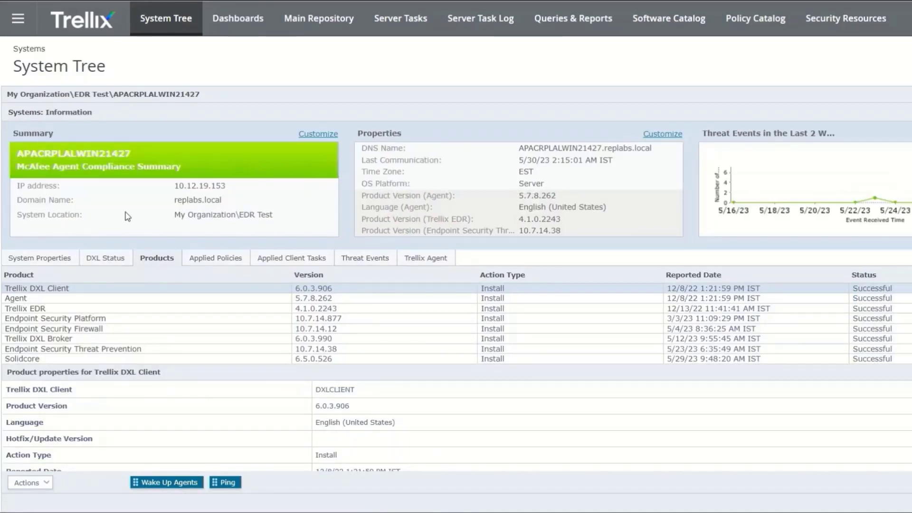
Return to the Server Task Log to check the latest Wake Up Agents task's status and open its details
left_click(19, 19)
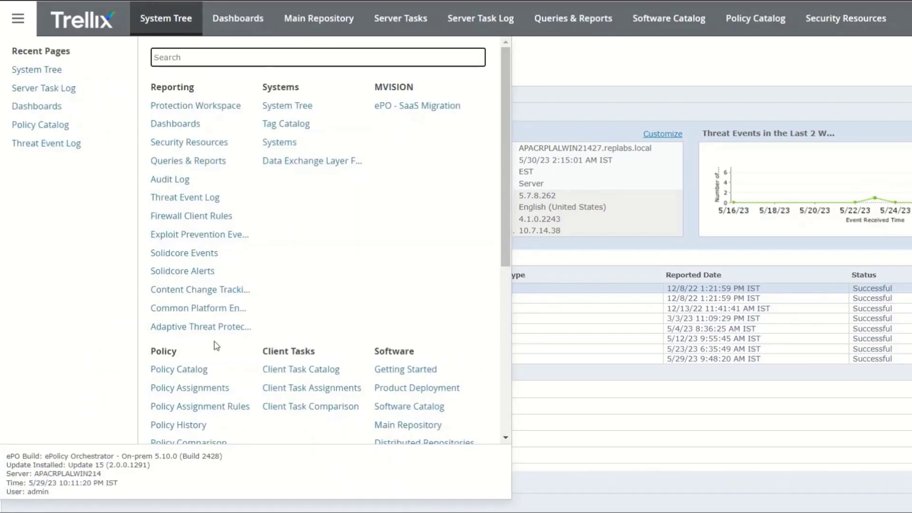
scroll(216, 345, "down", 5)
left_click(186, 341)
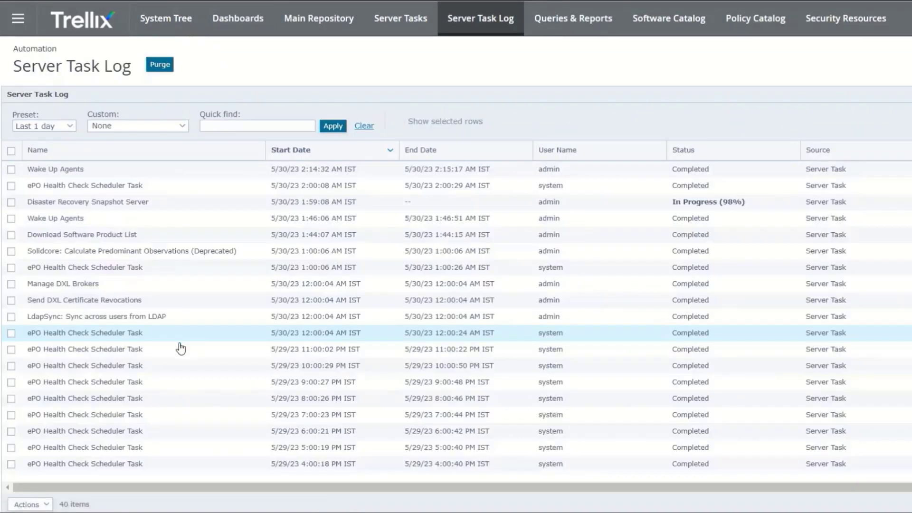
left_click(478, 170)
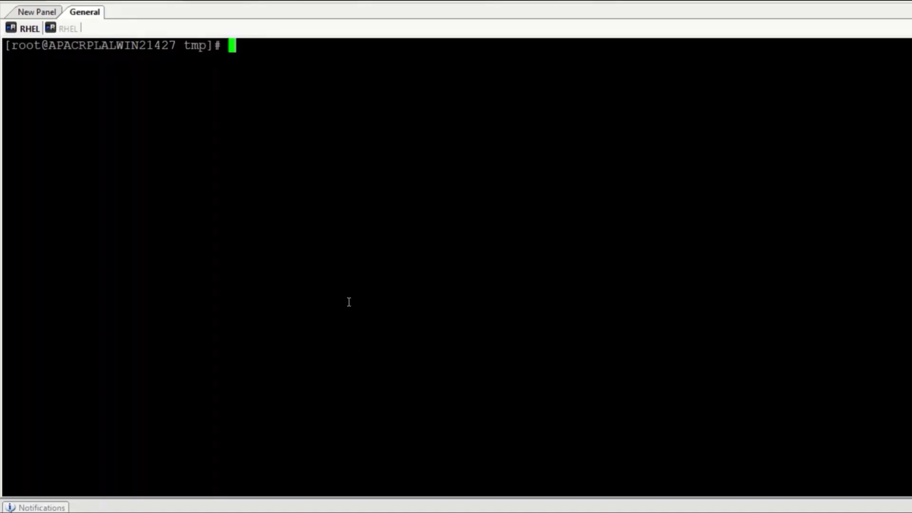
In the RHEL terminal, list all Access Protection rules with /opt/McAfee/ens/tp/bin/mfetpcli --getallaprules and highlight the Createfile entry
type("clear")
key("Return")
right_click(349, 302)
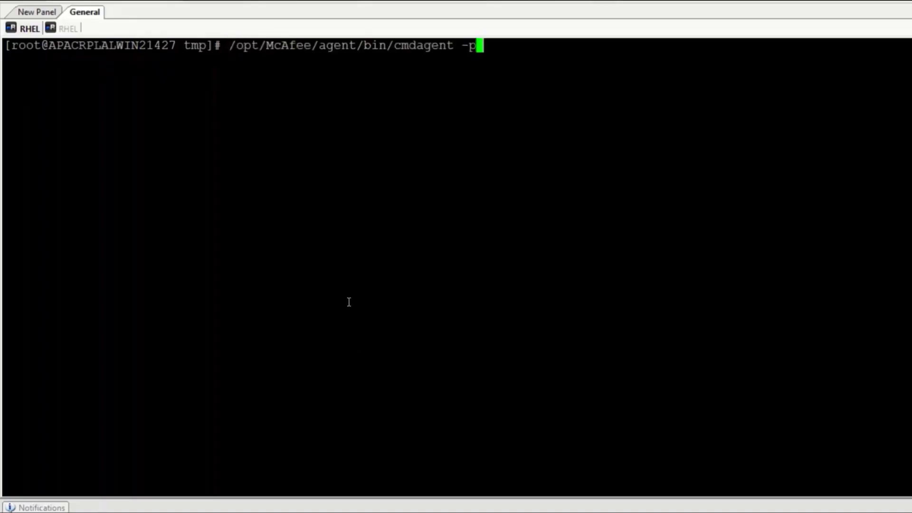
key("Up")
key("Up")
key("Up")
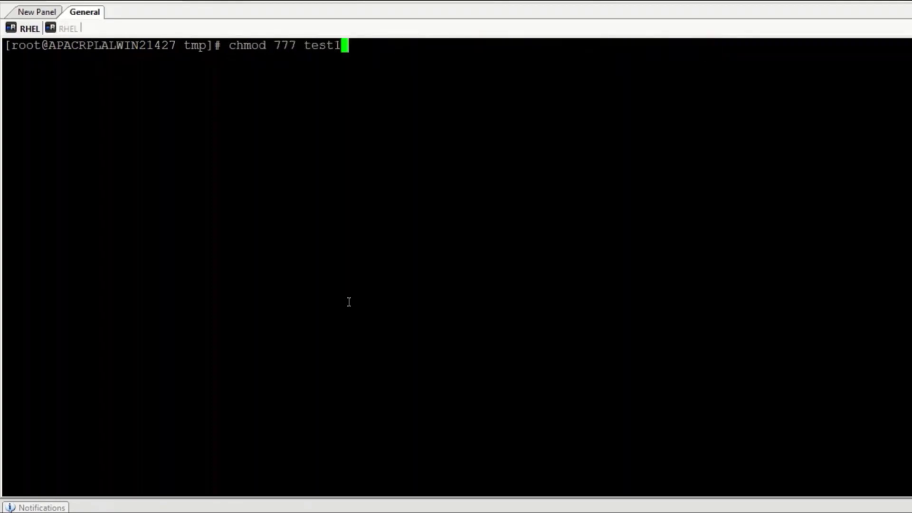
key("Up")
key("Up")
key("Up")
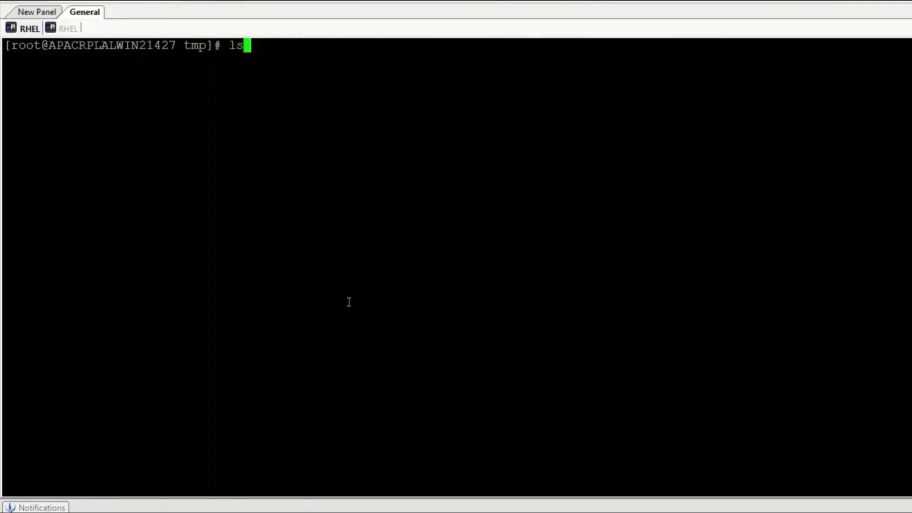
key("Up")
key("Up")
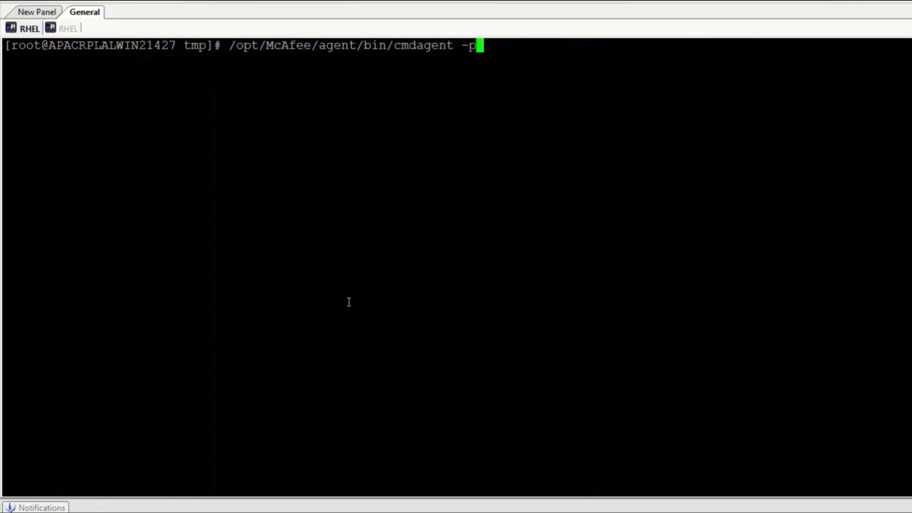
key("Down")
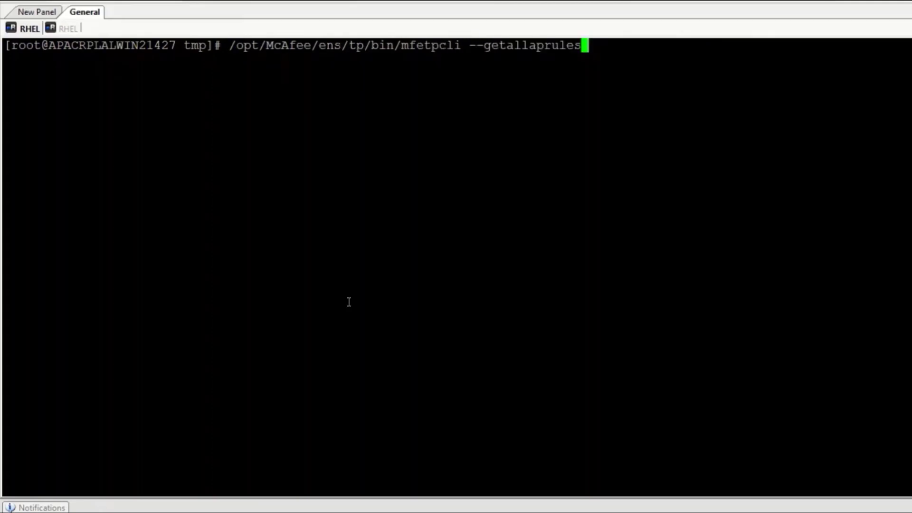
key("Return")
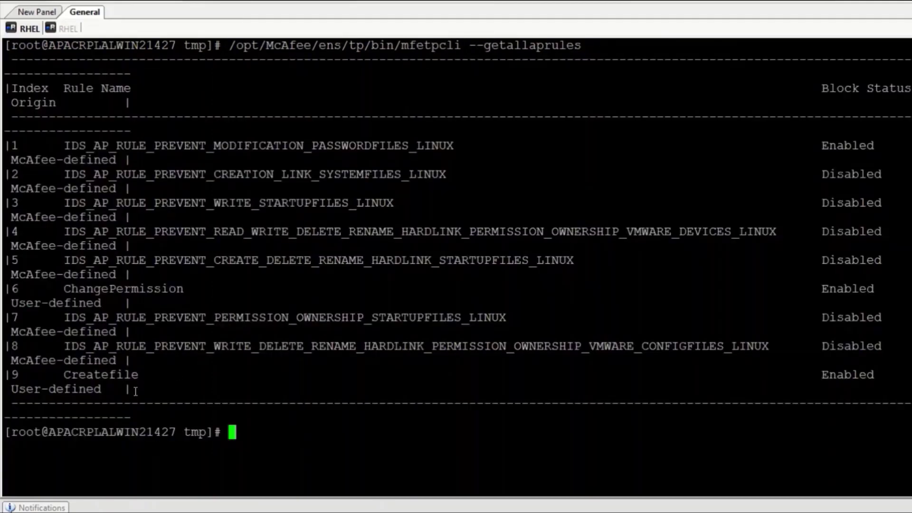
left_click_drag(143, 390, 11, 361)
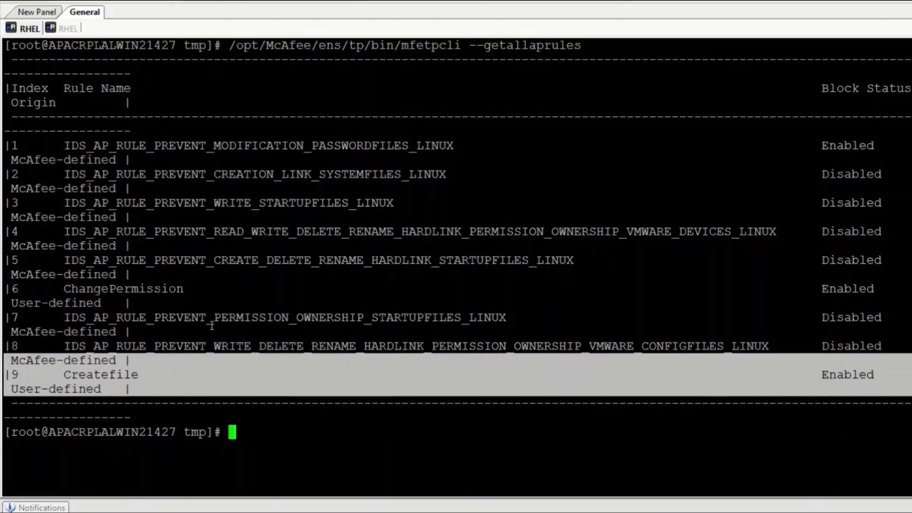
In the RHEL terminal, try to create test.txt in the tmp directory with touch to test the Createfile rule
left_click(224, 434)
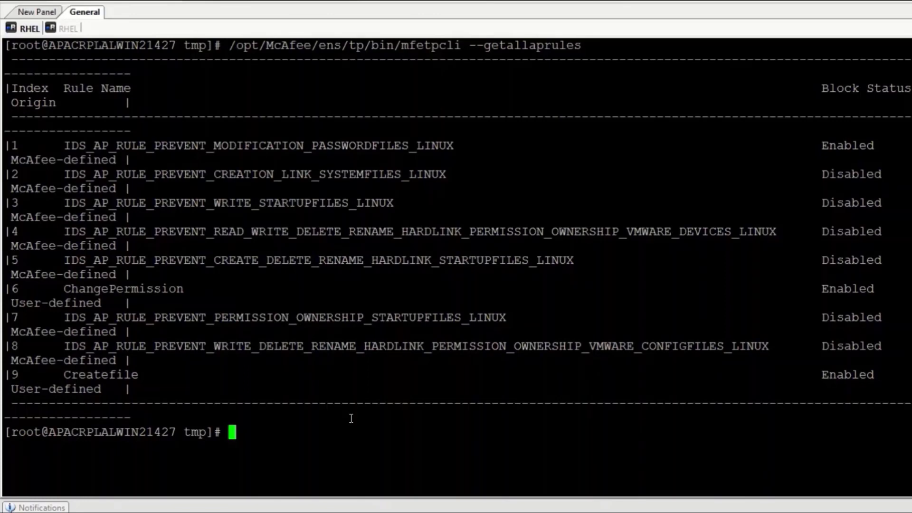
type("touch ")
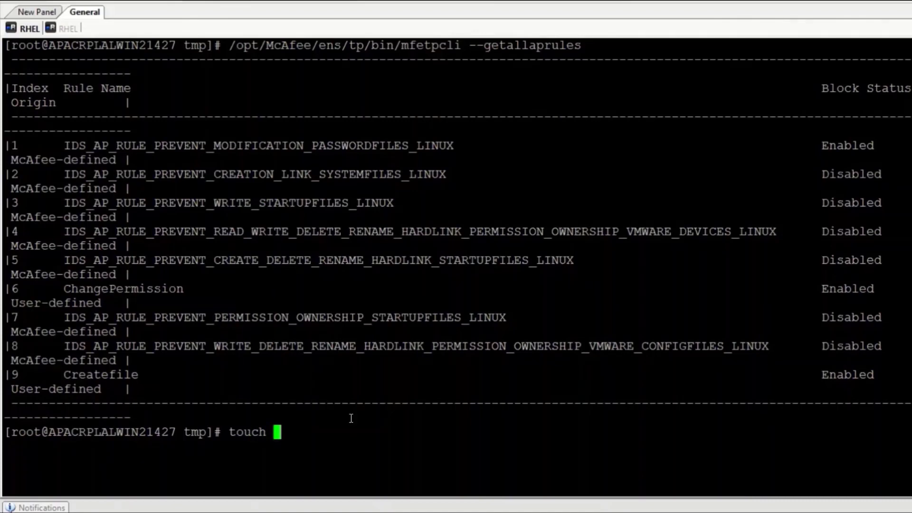
type("test.txt")
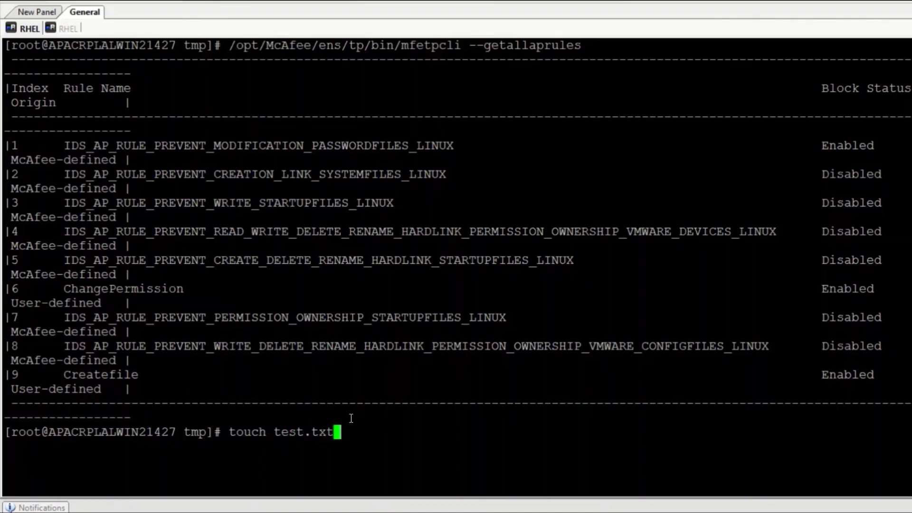
key("Return")
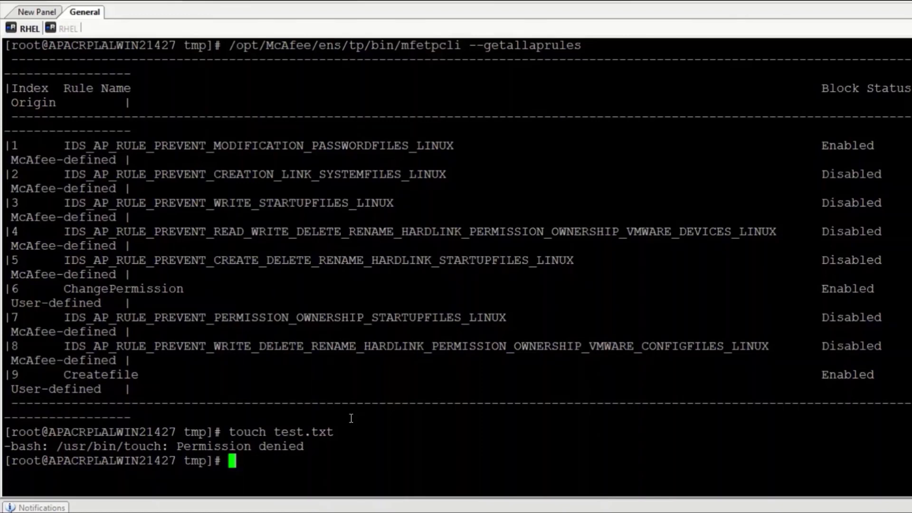
Search /var/McAfee/ens/log/tp/mfetpd.log for createfile, ignoring case, and highlight the matching rule violation entry
type("cat /var")
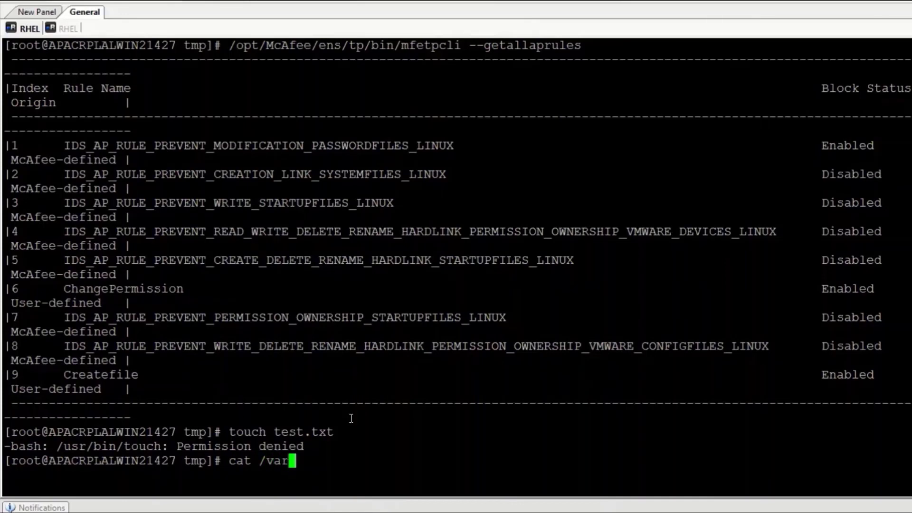
type("/M")
key("Tab")
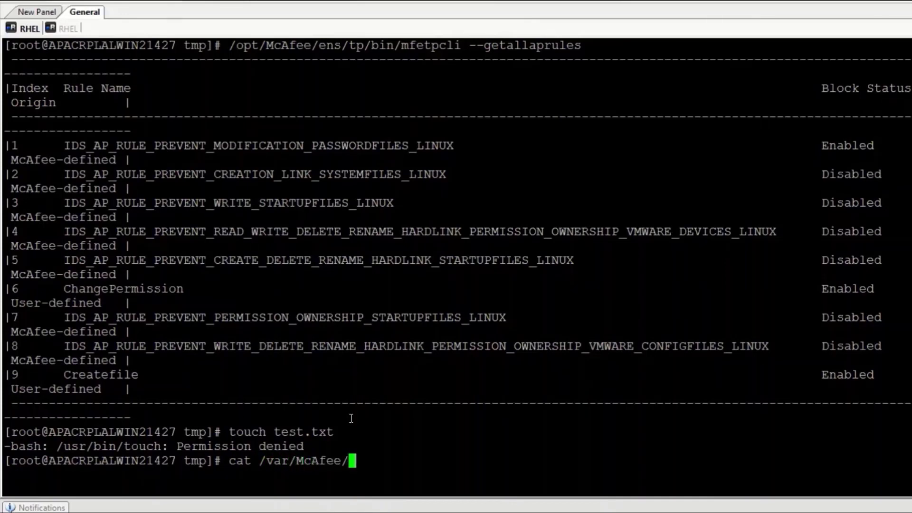
type("en")
key("Tab")
type("lo")
key("Tab")
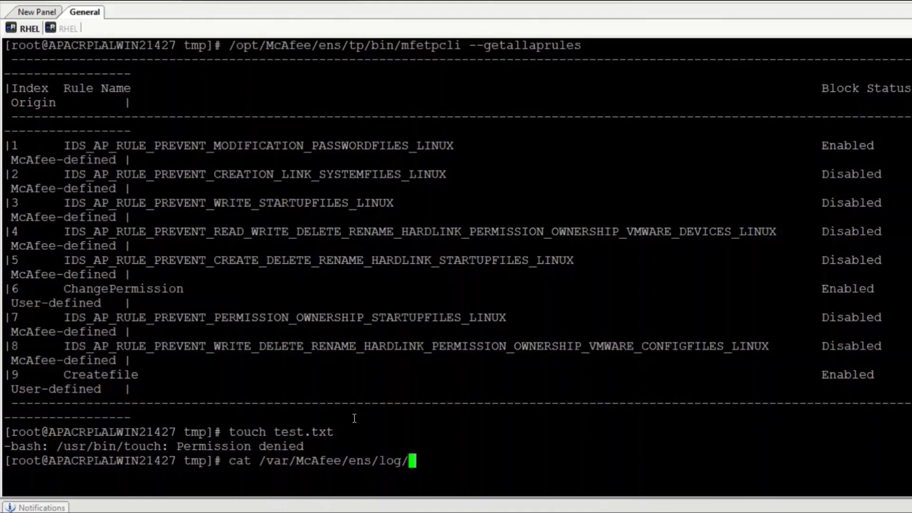
type("tp/mf")
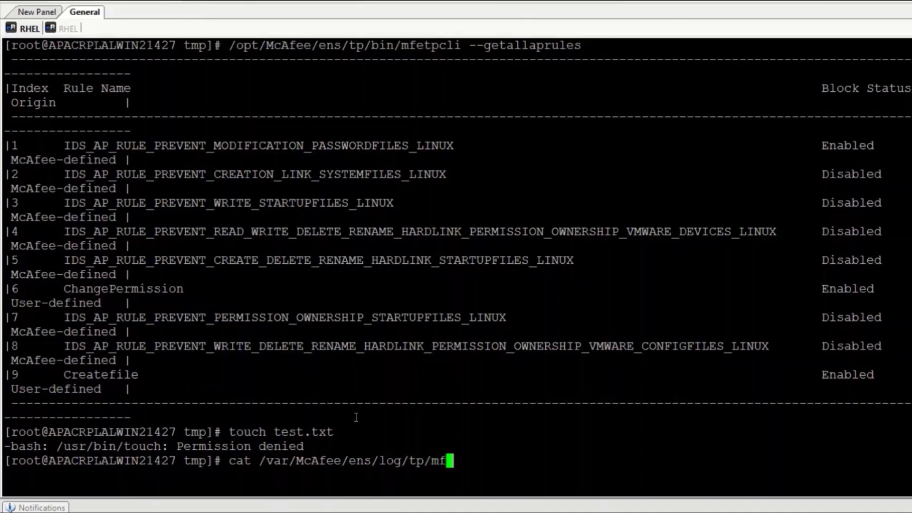
type("etpd.log")
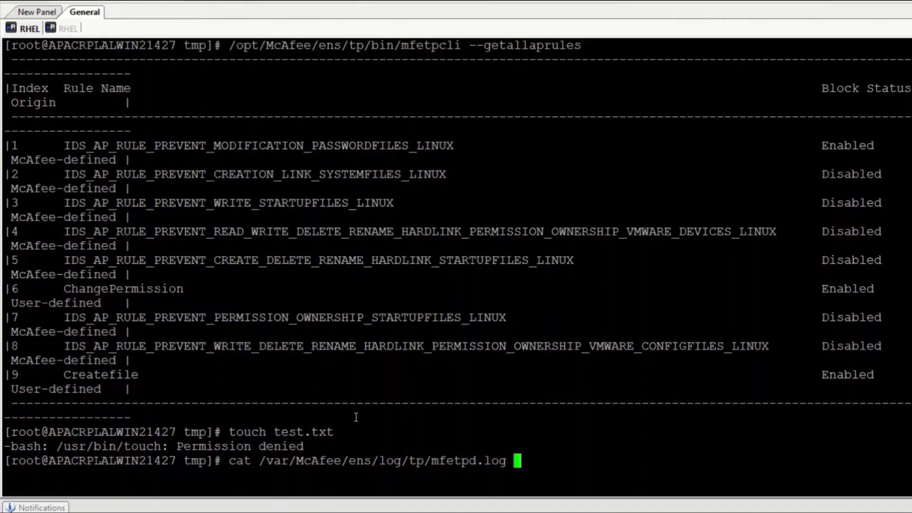
type(" | grep ")
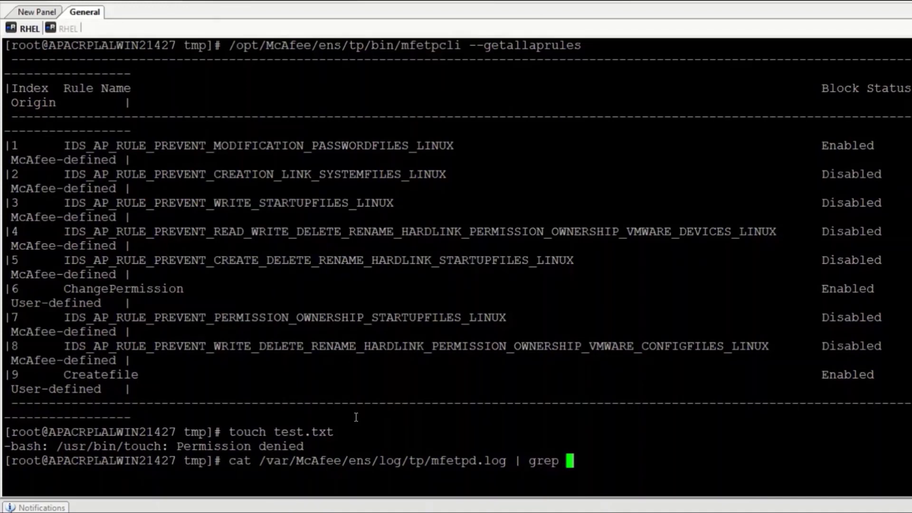
type("-i create")
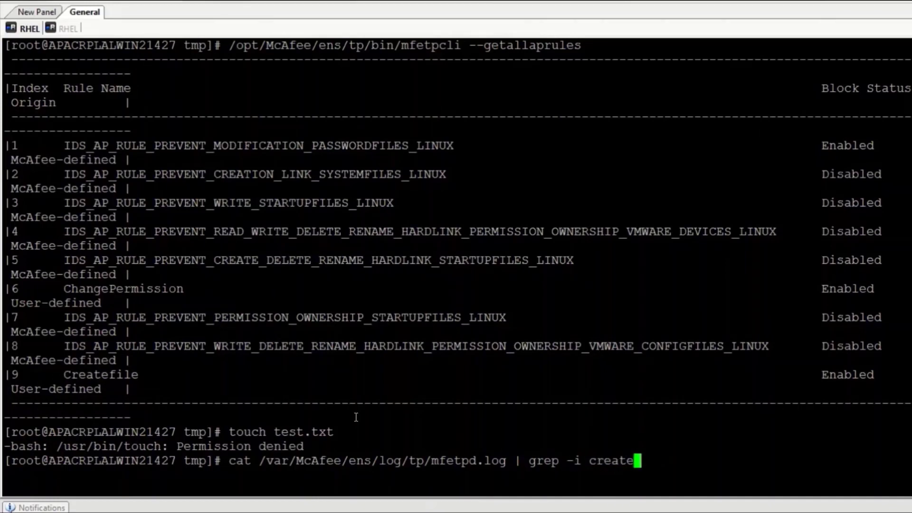
type("file")
key("Return")
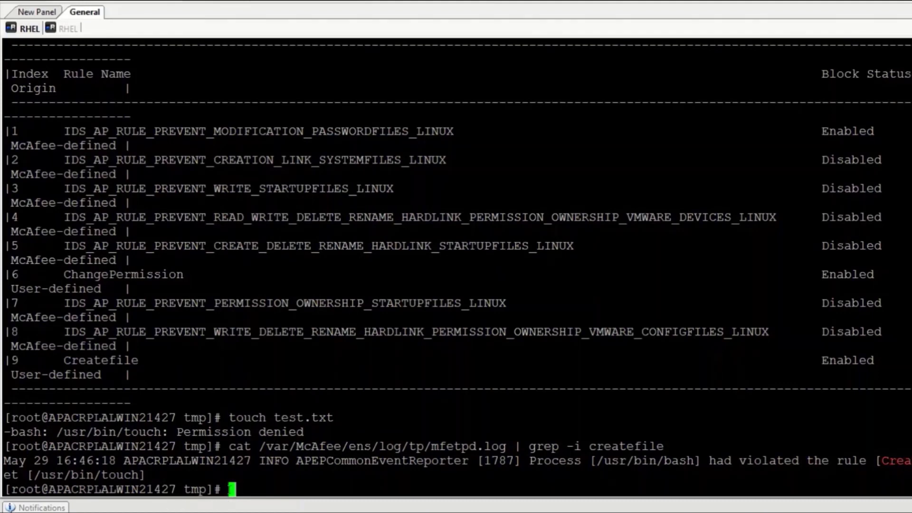
left_click_drag(164, 477, 3, 460)
left_click(232, 490)
Recall /opt/McAfee/agent/bin/cmdagent -p from the command history and run it again
key("Up")
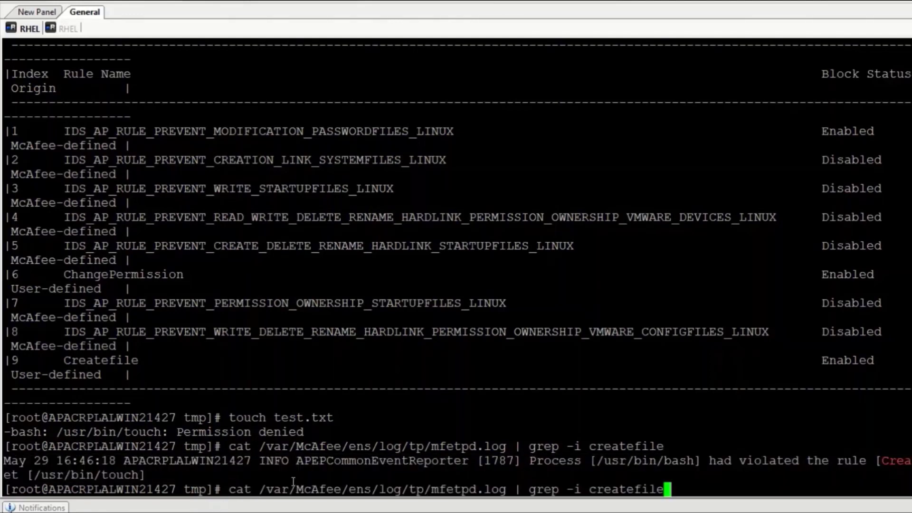
key("Up")
key("Up")
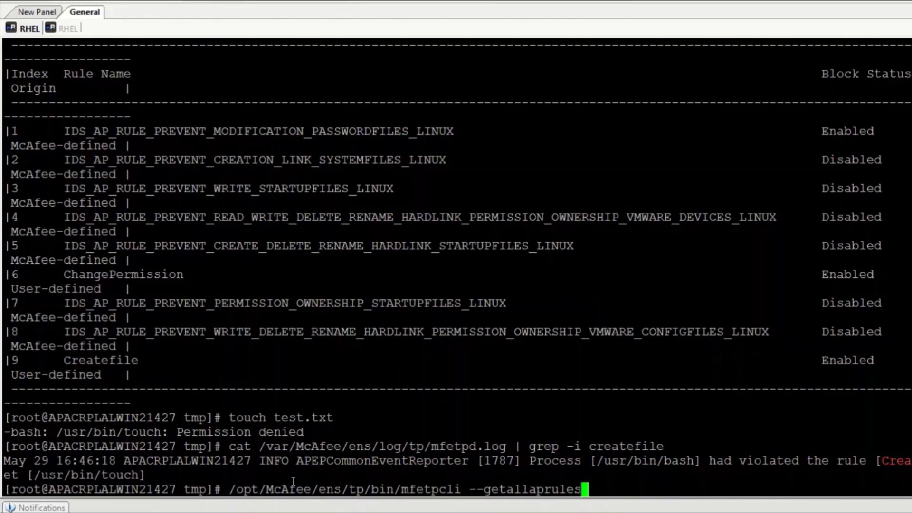
key("Up")
key("Up")
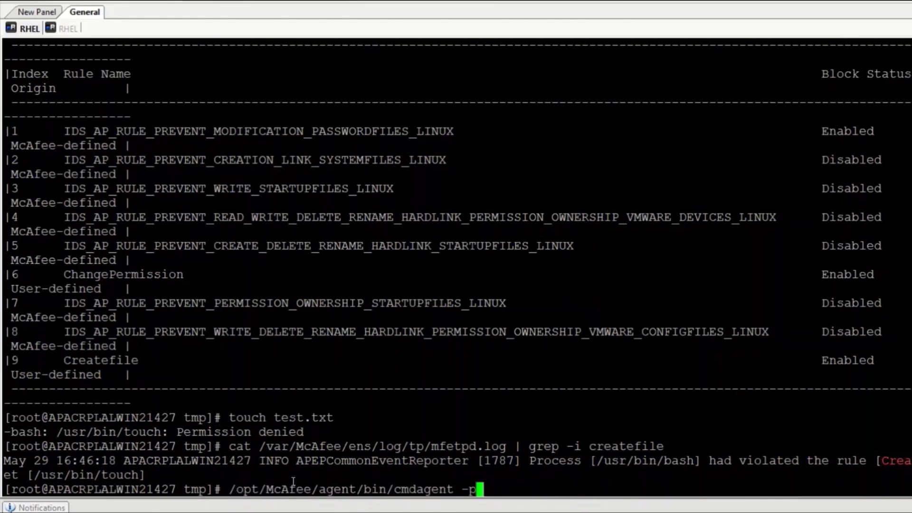
key("Return")
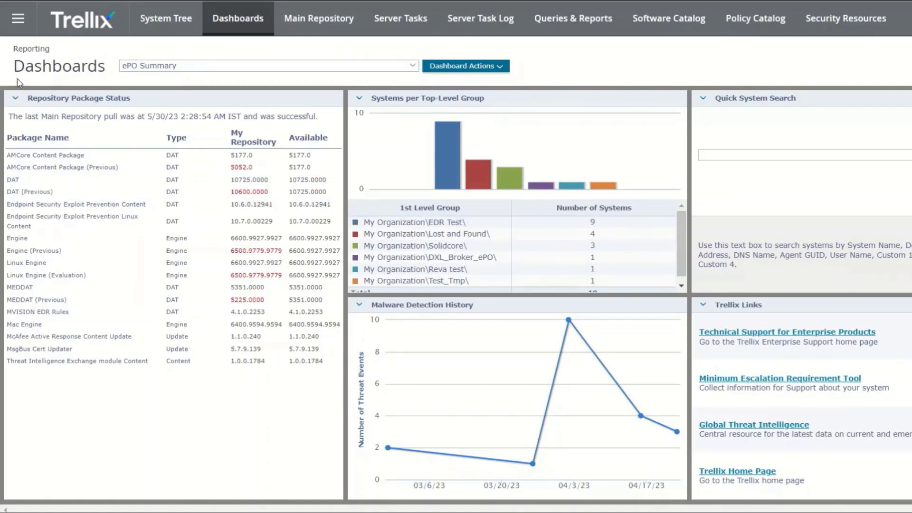
Switch to Trellix ePO and open the My Default Access Protection policy assigned to the EDR Test group, showing its rules list
left_click(147, 21)
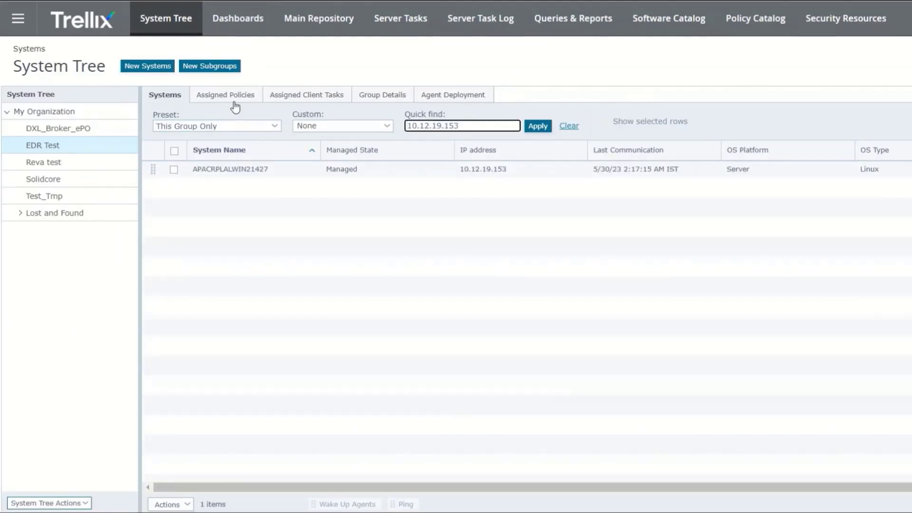
left_click(234, 103)
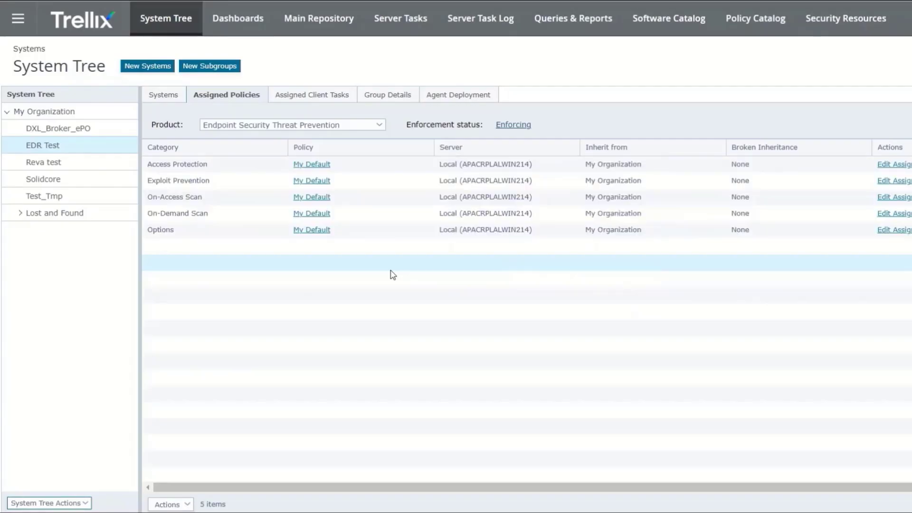
left_click(306, 167)
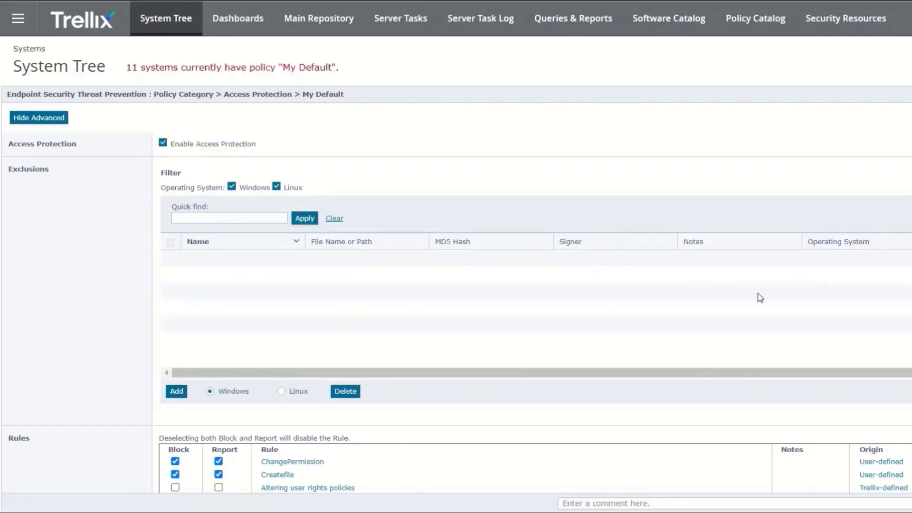
scroll(769, 399, "down", 3)
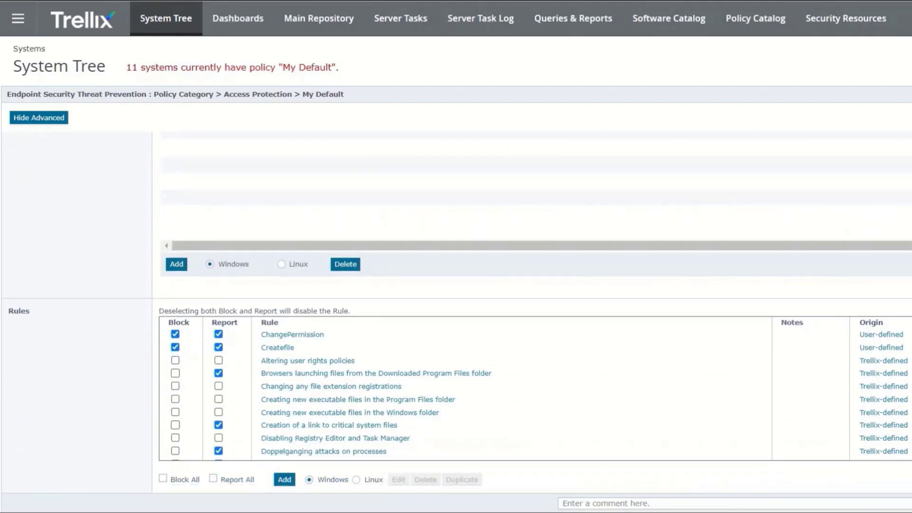
Delete the user-defined ChangePermission and Createfile rules from the Access Protection policy and save it
left_click(341, 338)
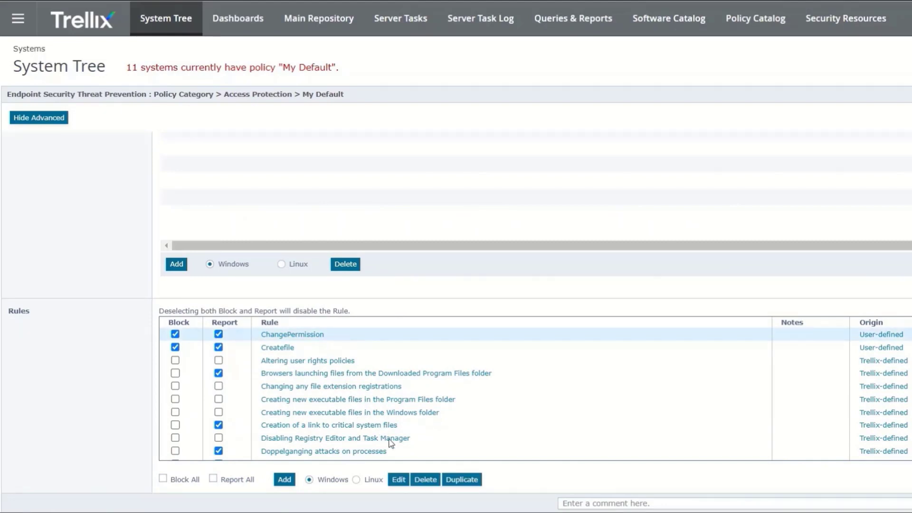
left_click(426, 480)
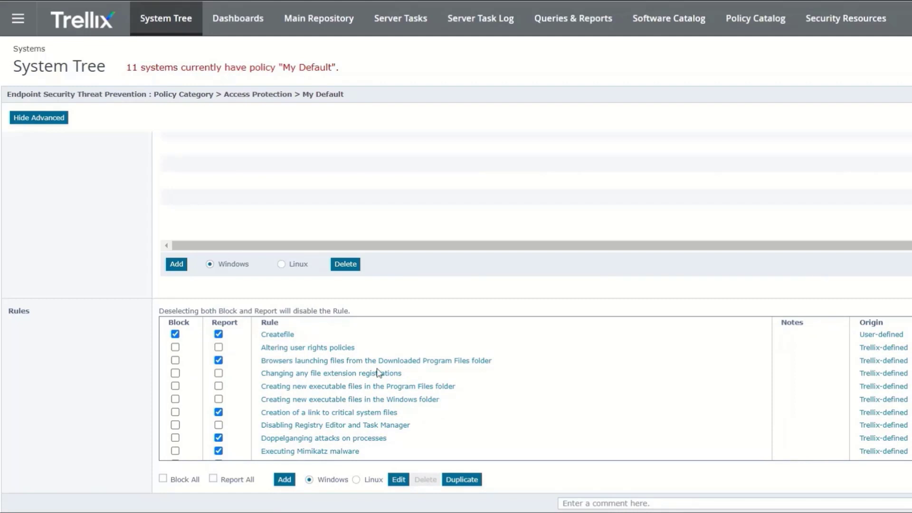
left_click(303, 337)
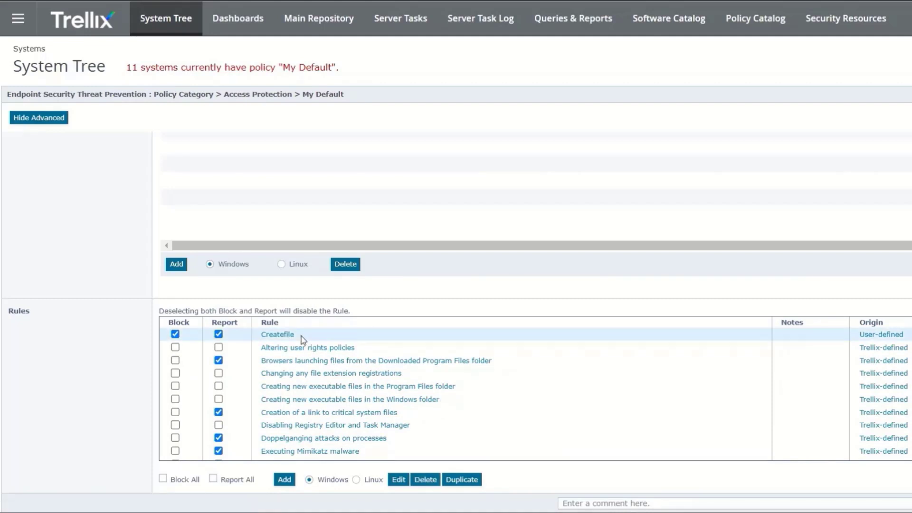
left_click(425, 479)
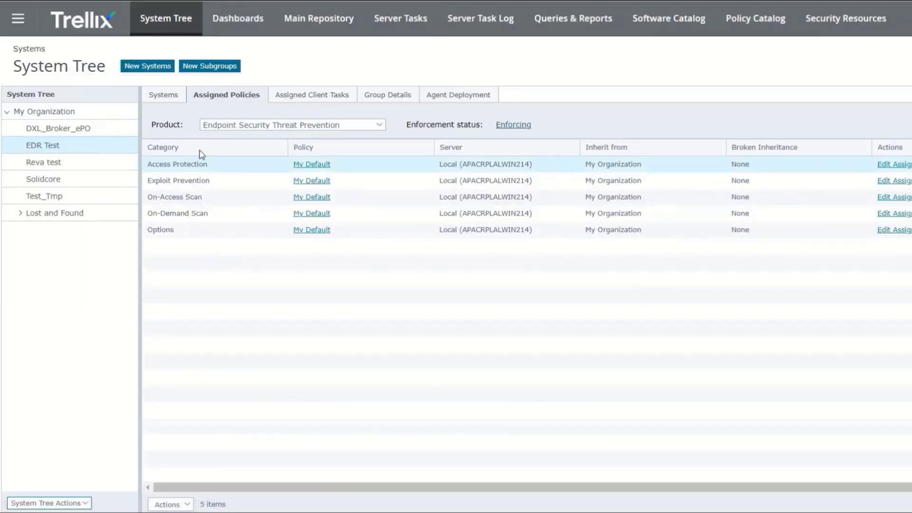
Send an agent wake-up call to APACRPLALWIN21427 with a forced complete policy and task update
left_click(176, 96)
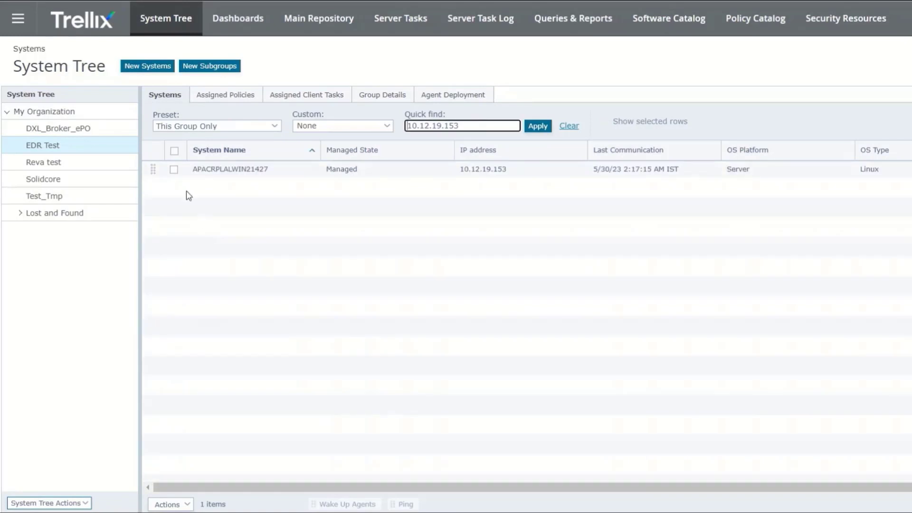
left_click(174, 169)
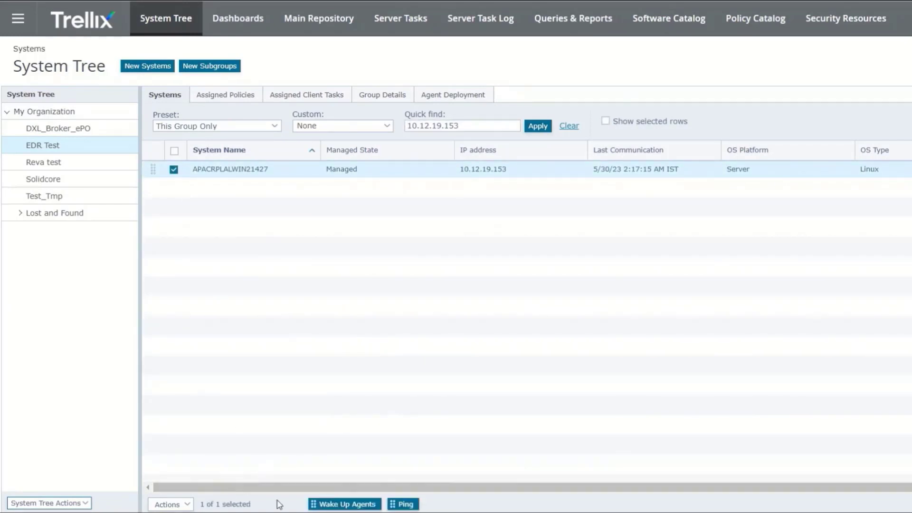
left_click(349, 508)
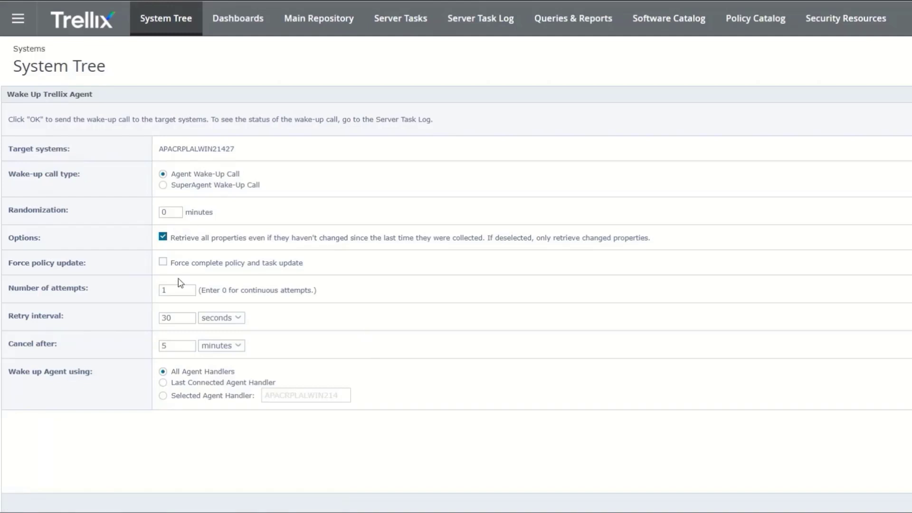
left_click(163, 261)
key("Return")
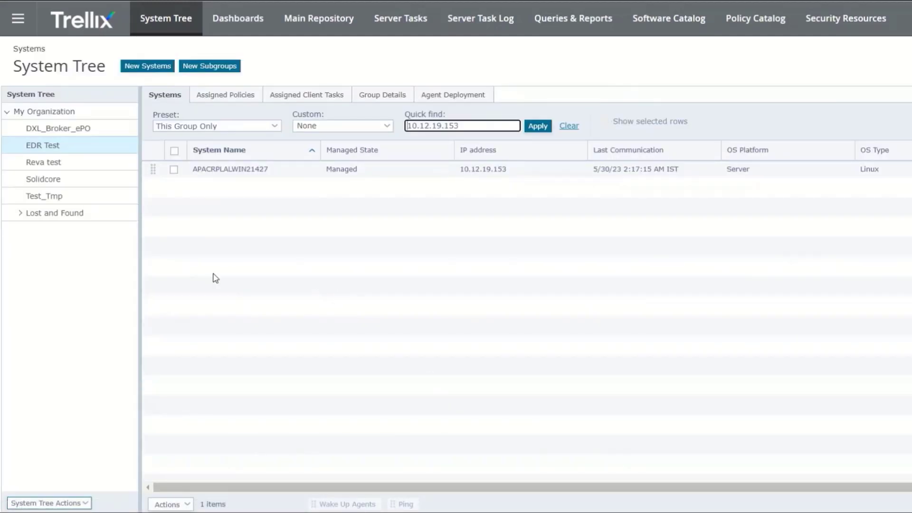
Open the Server Task Log to check the status of the latest Wake Up Agents task
left_click(21, 19)
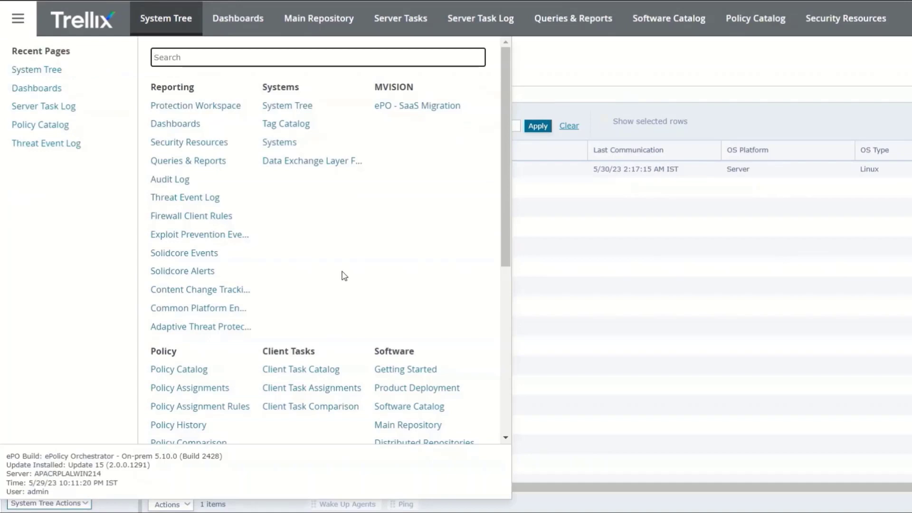
scroll(342, 276, "down", 5)
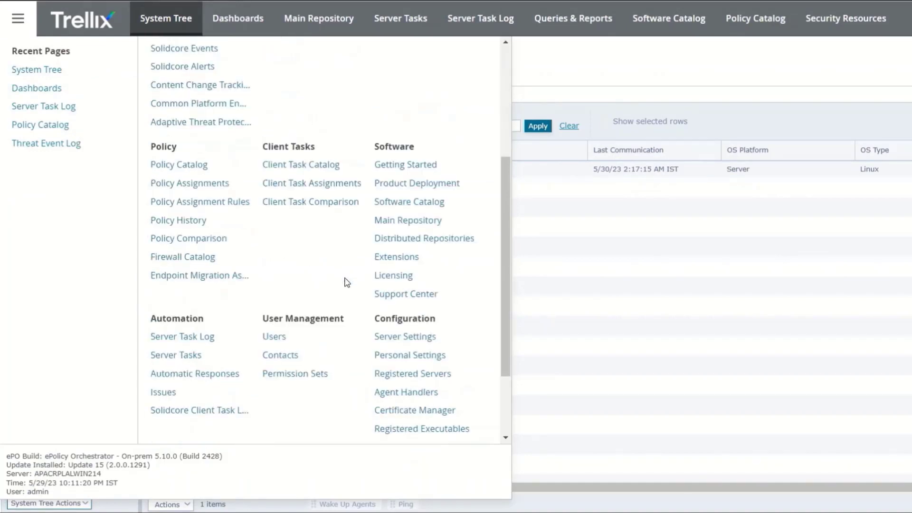
left_click(204, 336)
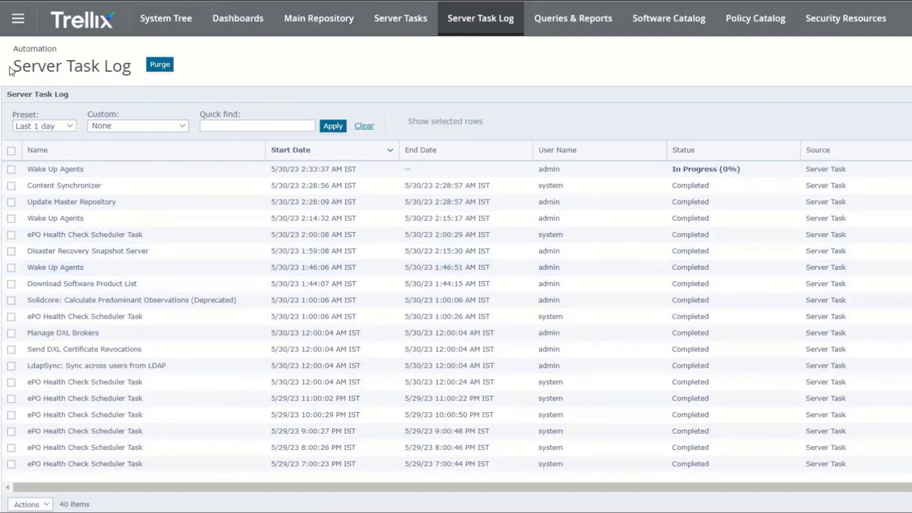
Open the latest event 1092 for 10.12.19.153 in the Threat Event Log and examine its threat name, target path and action taken
left_click(11, 24)
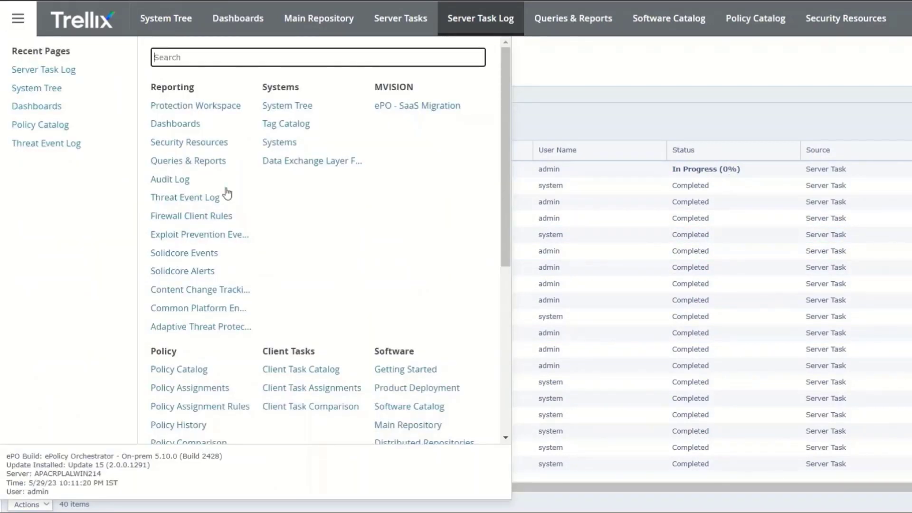
left_click(198, 198)
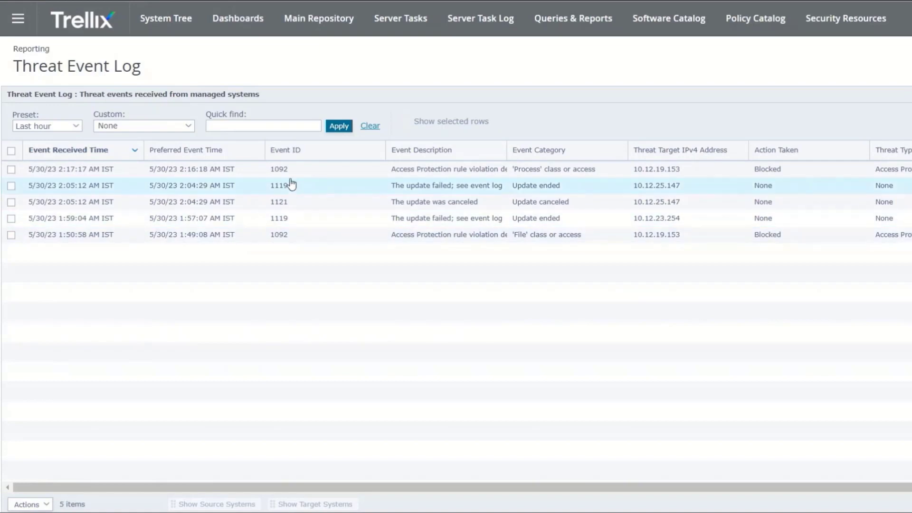
left_click(228, 176)
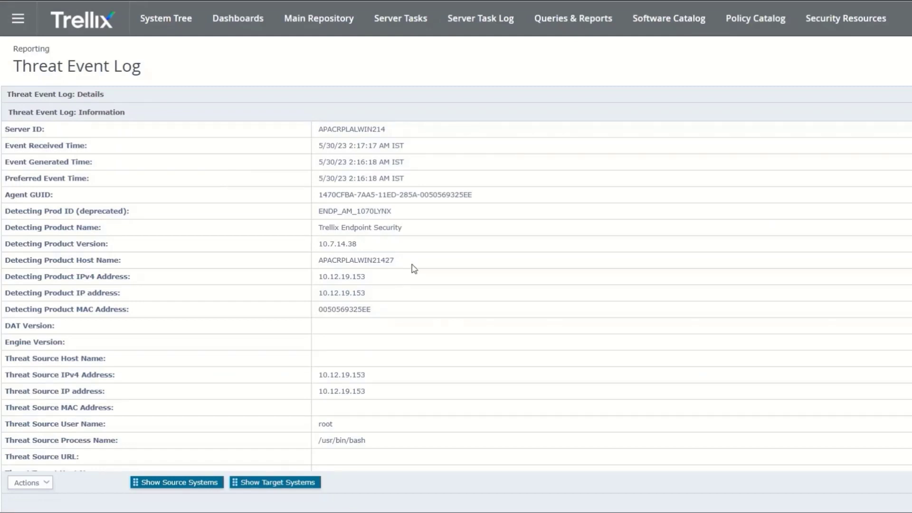
scroll(456, 270, "down", 9)
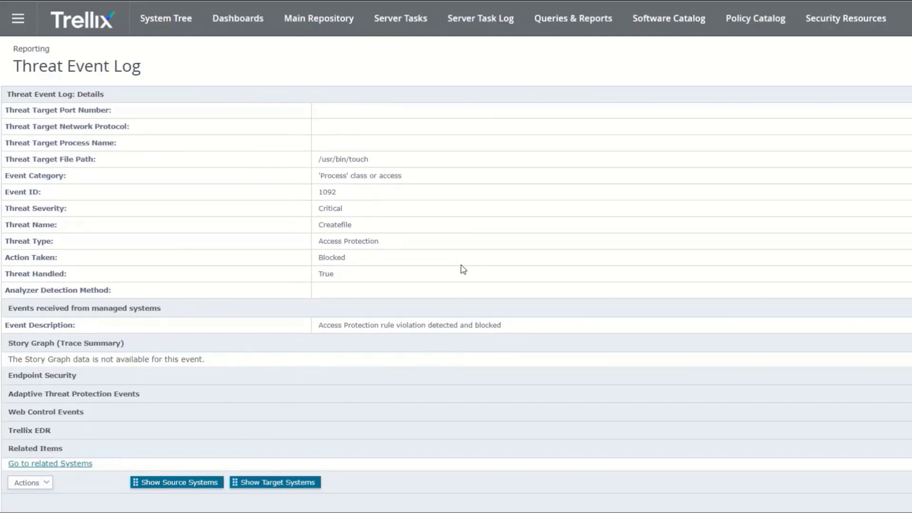
Examine the event's category, ID, threat severity, action taken and description in the Threat Event Log details
scroll(459, 267, "up", 1)
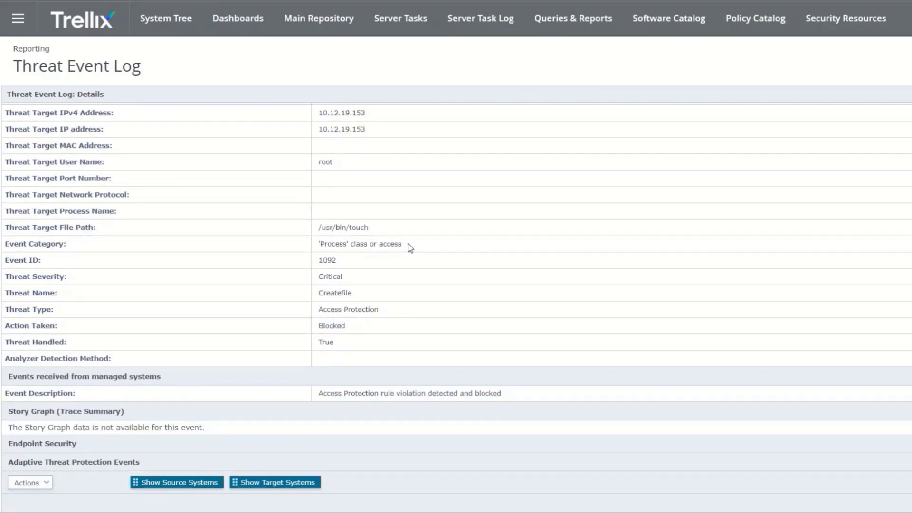
left_click_drag(409, 246, 1, 251)
left_click(362, 258)
double_click(327, 262)
left_click_drag(109, 271, 4, 271)
left_click(192, 306)
left_click_drag(366, 330, 5, 336)
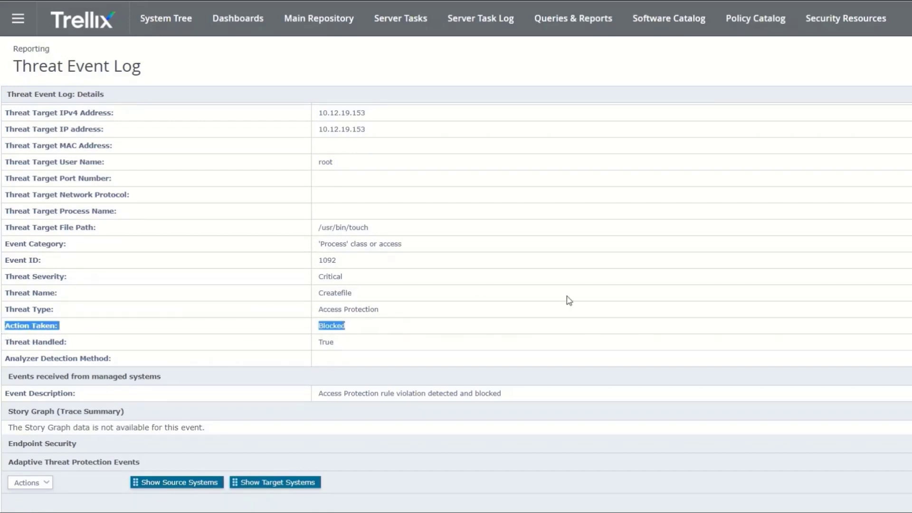
left_click(423, 309)
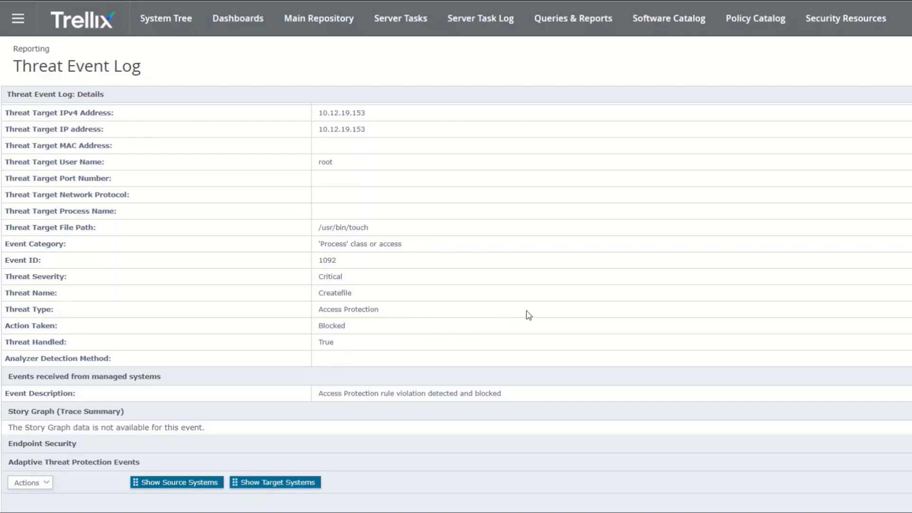
scroll(760, 289, "down", 2)
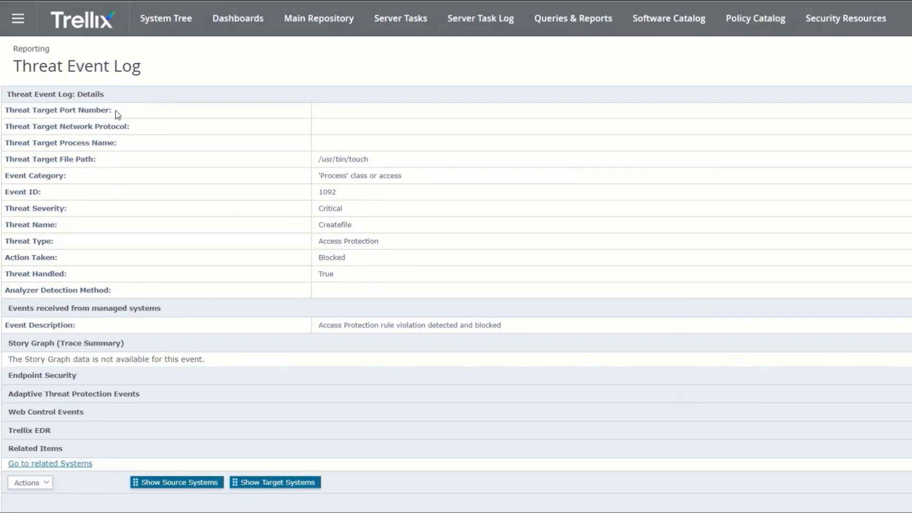
Open the Server Task Log and view the log messages of the latest Wake Up Agents task
left_click(31, 25)
scroll(335, 219, "down", 5)
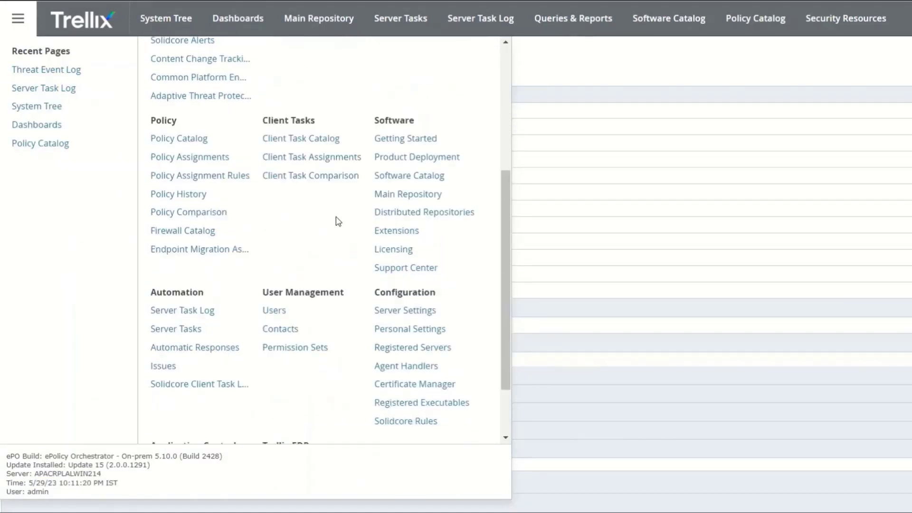
left_click(198, 231)
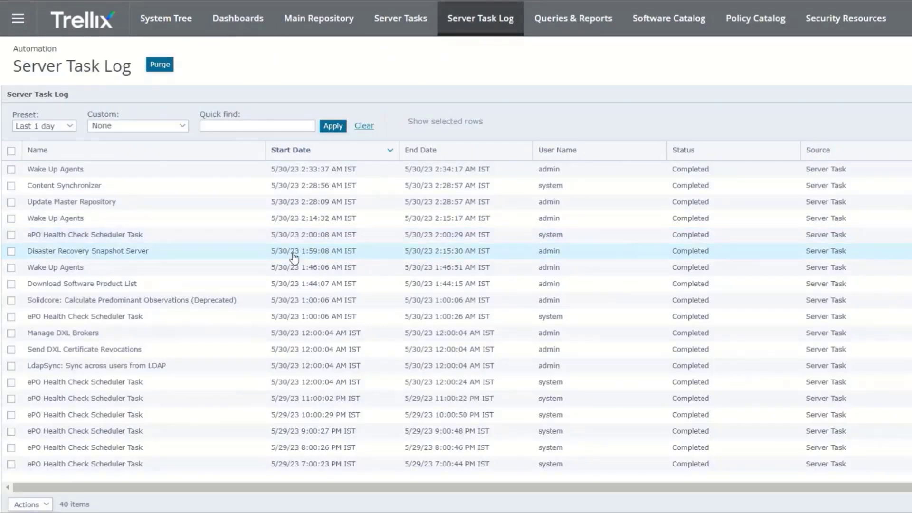
left_click(351, 183)
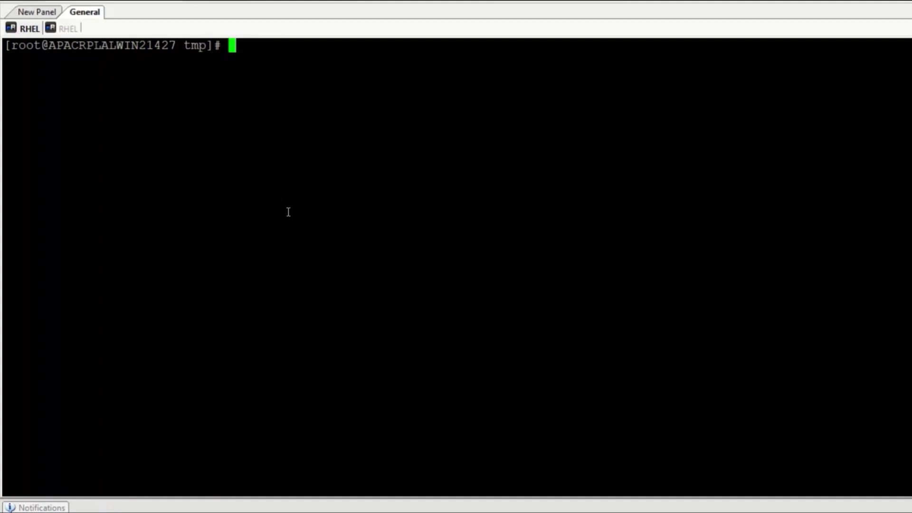
Switch to the RHEL terminal, run mfetpcli --getallaprules and examine the listed Access Protection rules
key("Up")
key("Up")
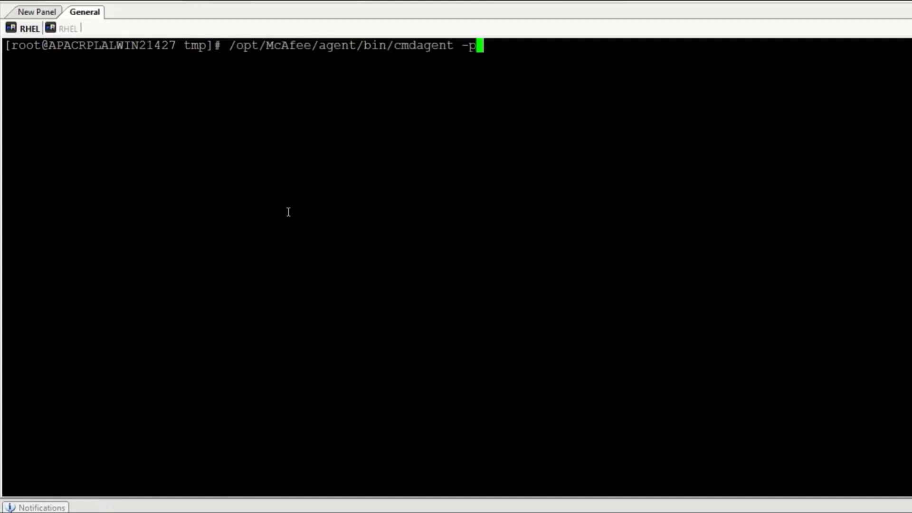
key("Up")
key("Up")
key("Up")
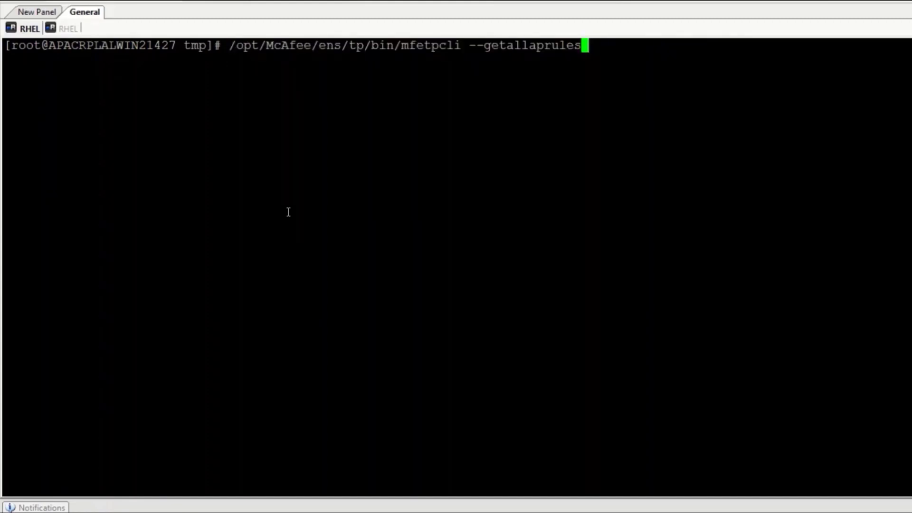
key("Return")
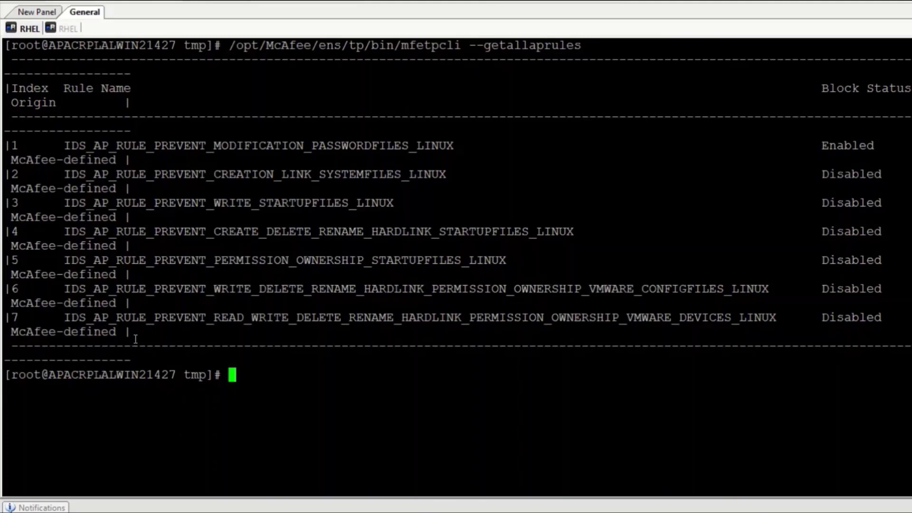
left_click_drag(137, 337, 2, 137)
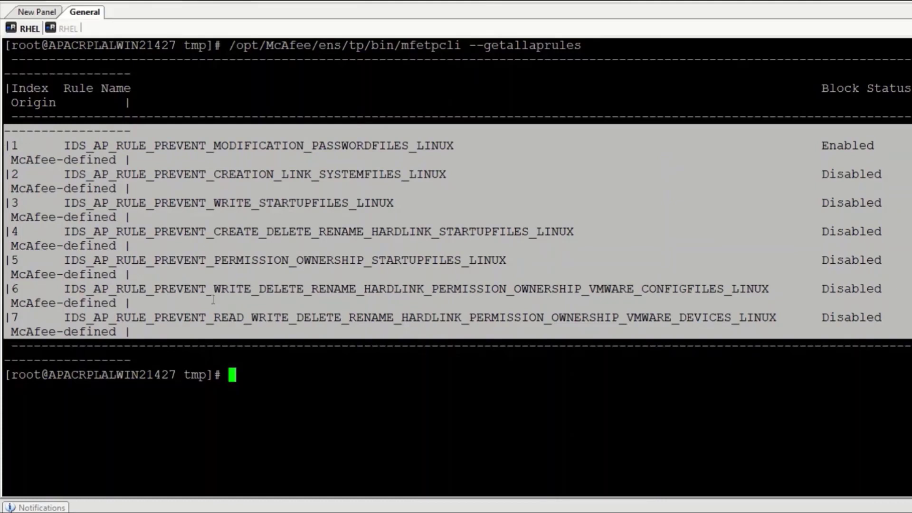
left_click(233, 375)
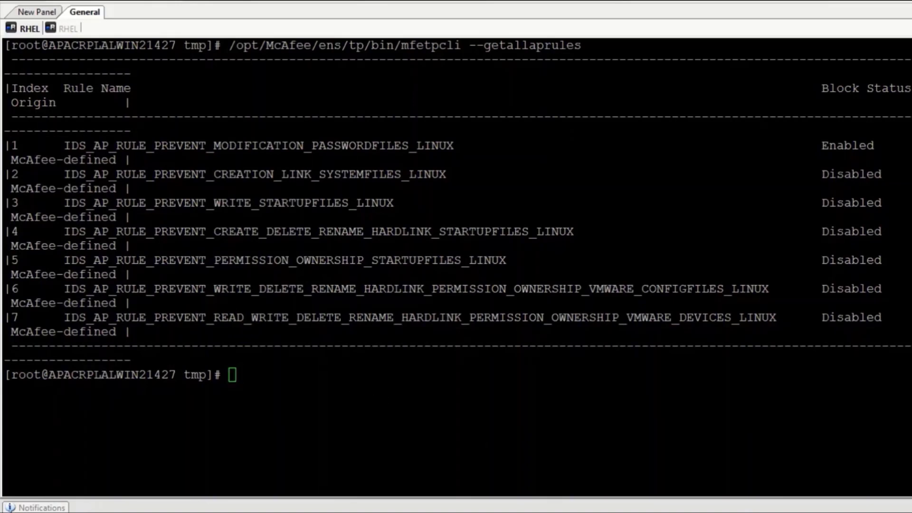
Copy the ruleChangePermission command from Notepad and run it in the terminal to create the file rule subrule12 for changepermissions on /tmp/test1
key("alt+Tab")
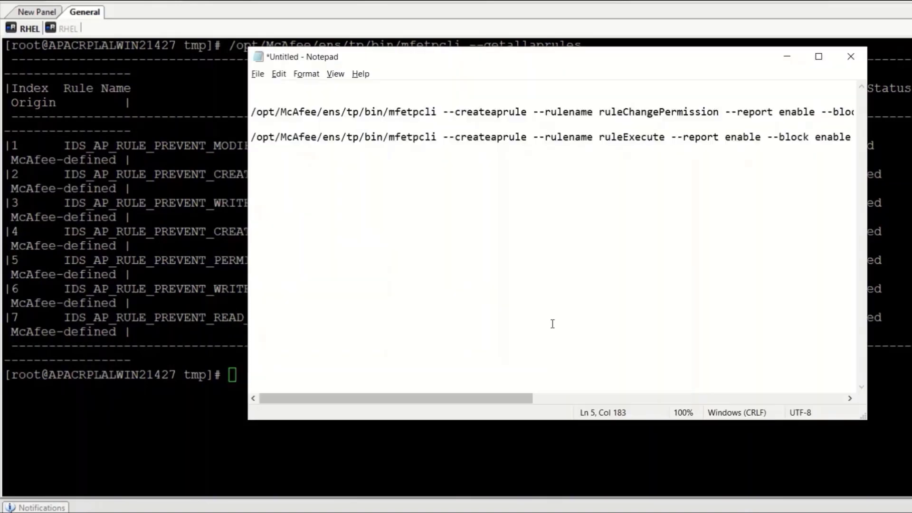
left_click(253, 113)
key("shift+End")
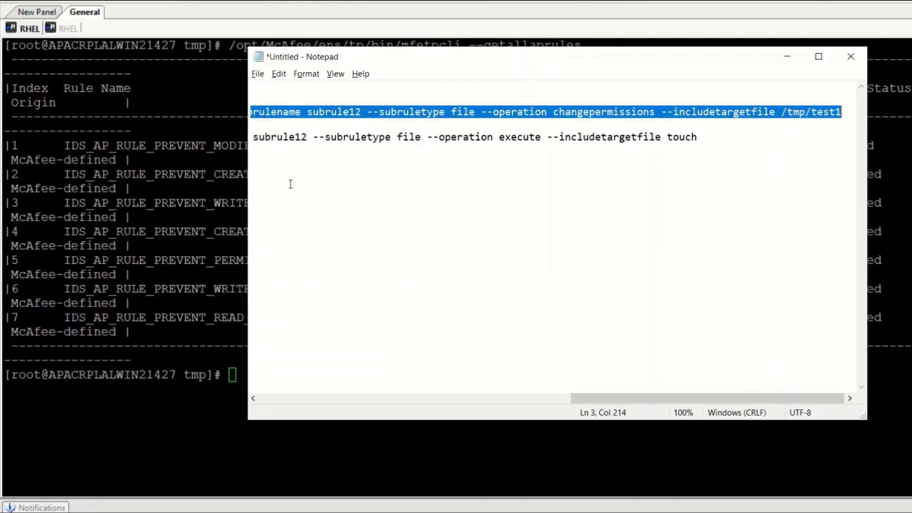
key("alt+Tab")
key("alt+Tab")
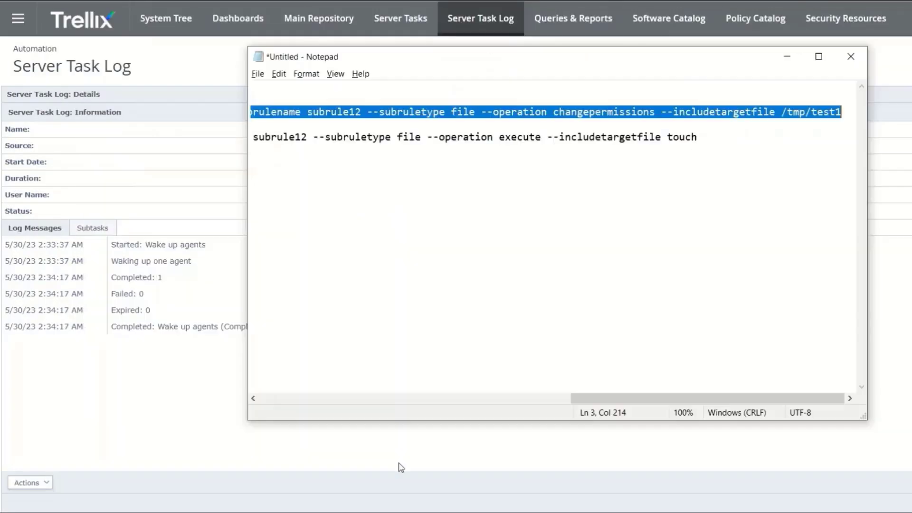
key("alt+Tab")
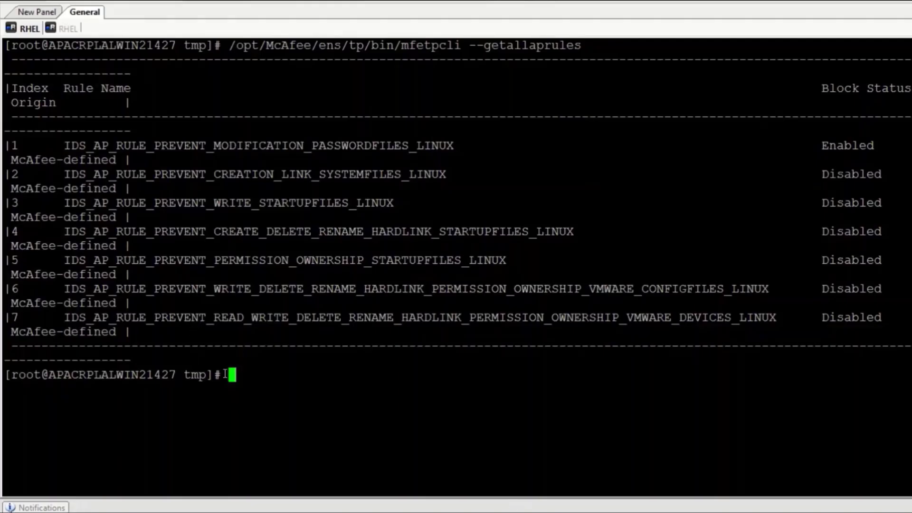
type("/opt/McAfee/ens/tp/bin/mfetpcli --createaprule --rulename ruleChangePermission --report enable --subrulename subrule12 --subruletype file --operation changepermissions --includetargetfile /tmp/test1")
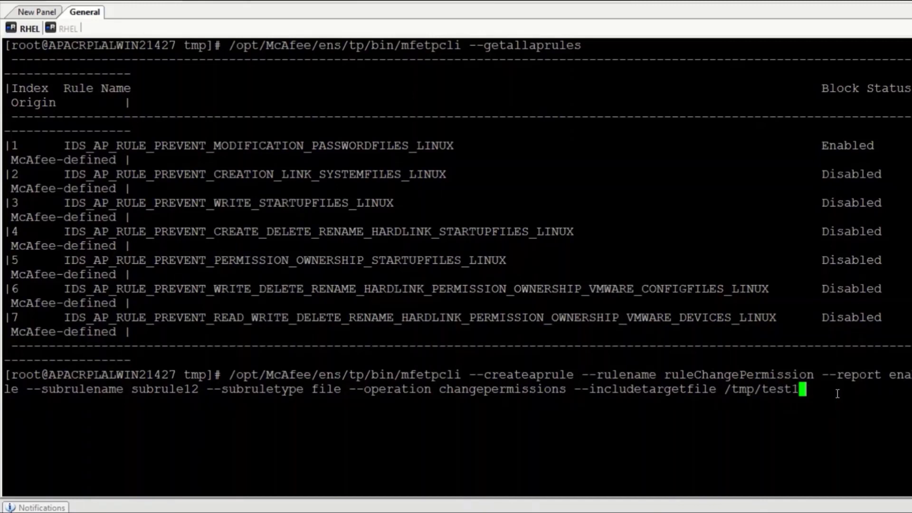
key("Return")
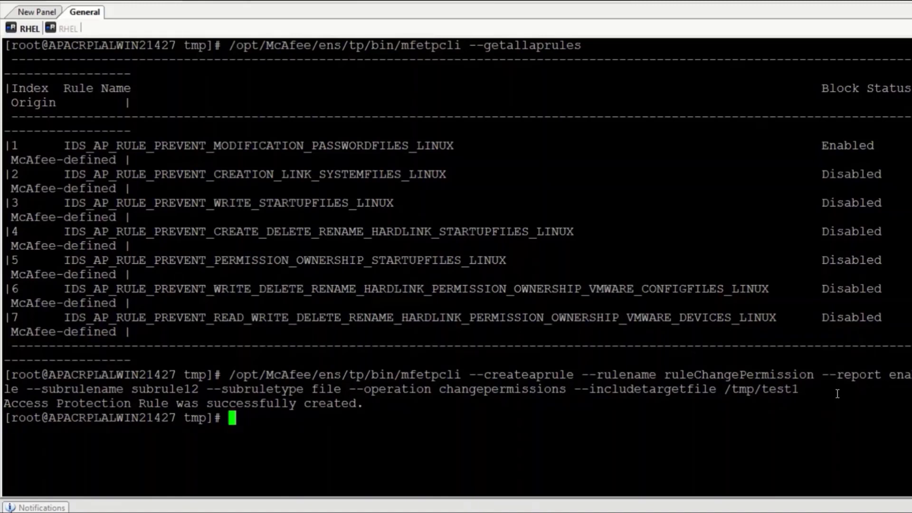
List all Access Protection rules again and check the ruleChangePermission entry's block status and origin
key("Up")
key("Up")
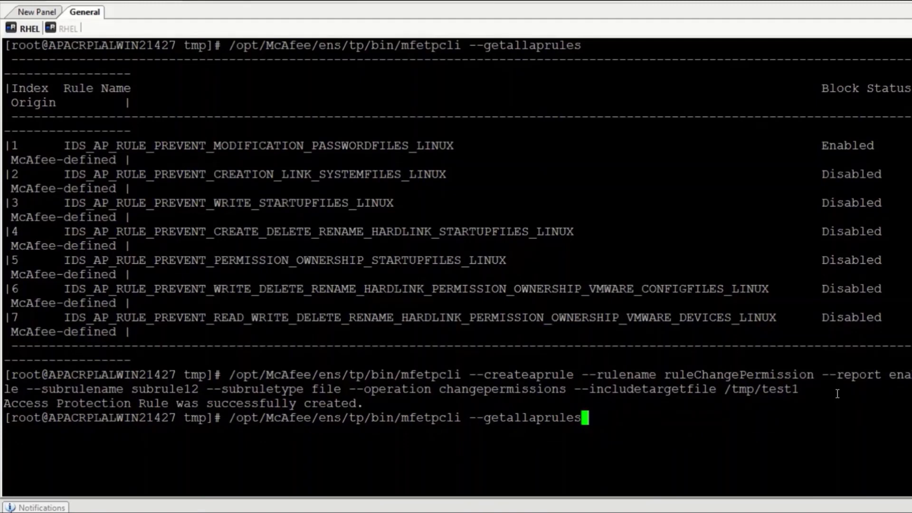
key("Return")
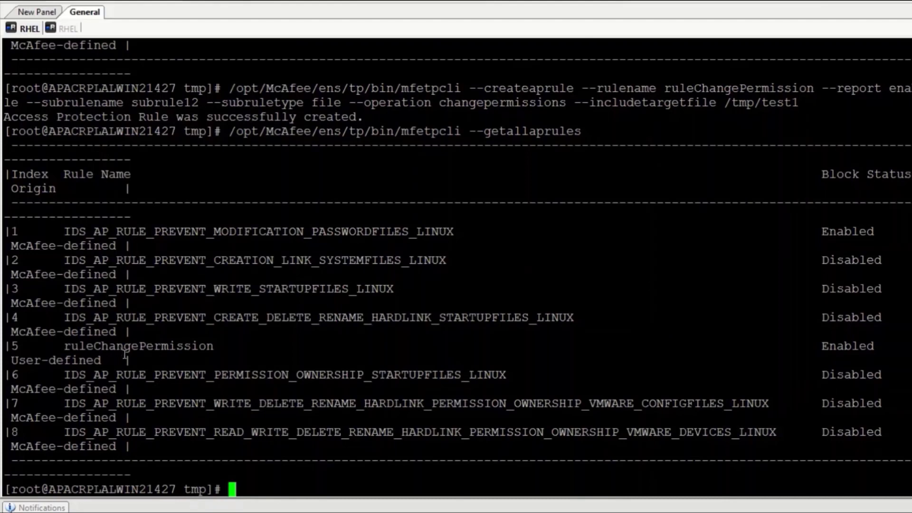
left_click_drag(138, 361, 8, 347)
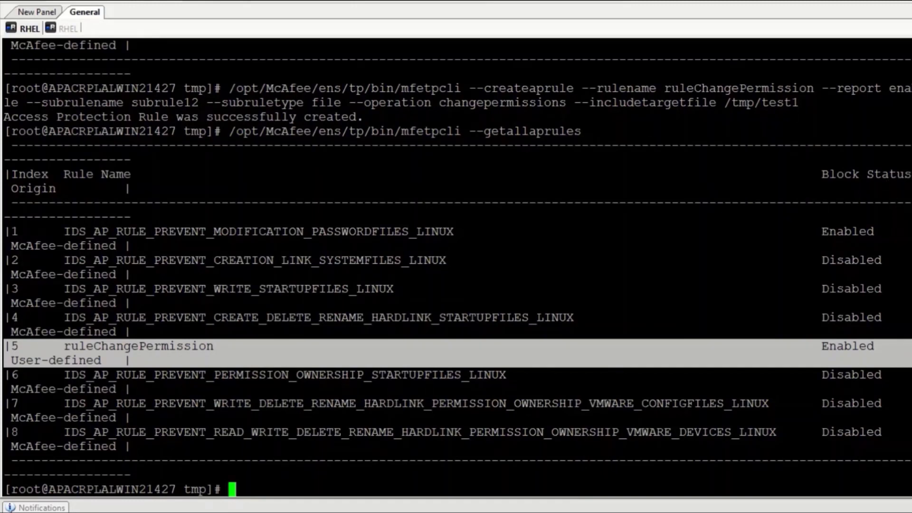
left_click(236, 484)
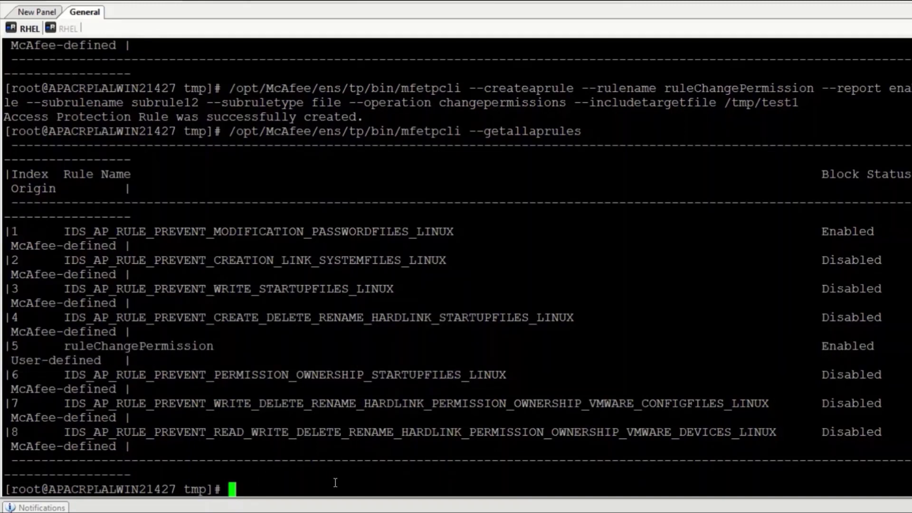
List the files in the tmp directory and try to change the permissions of test1 with chmod 777
type("ls")
key("Return")
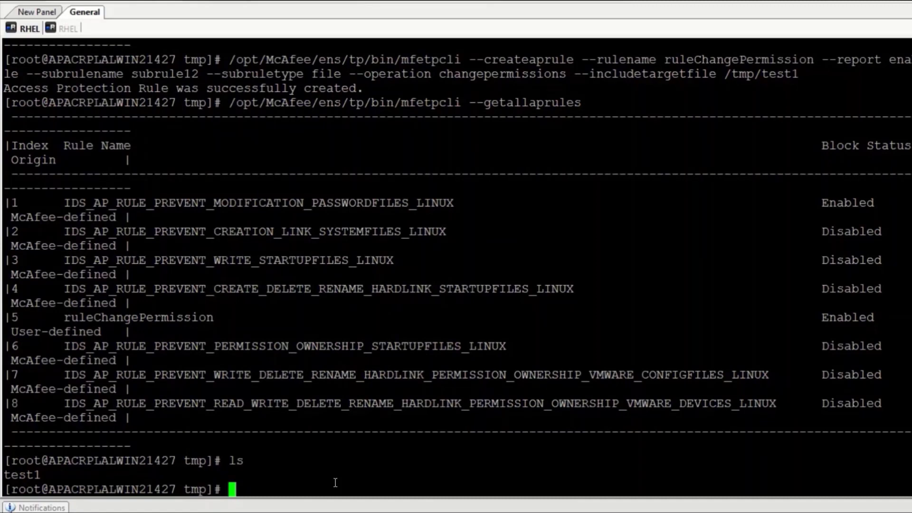
type("chmod ")
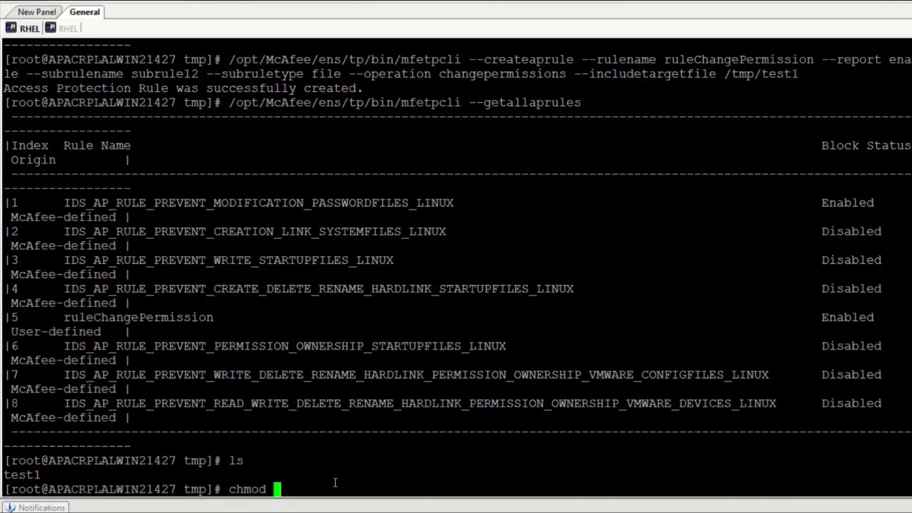
type("777 test")
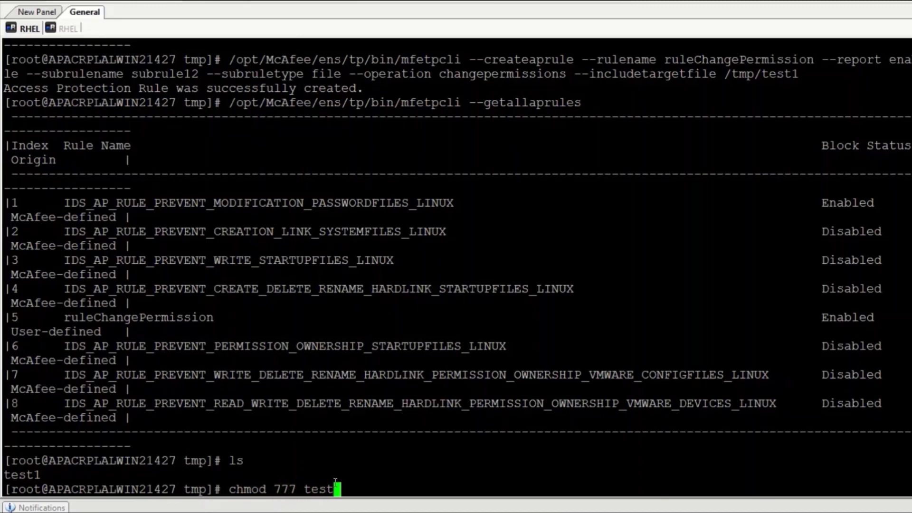
key("Tab")
key("Return")
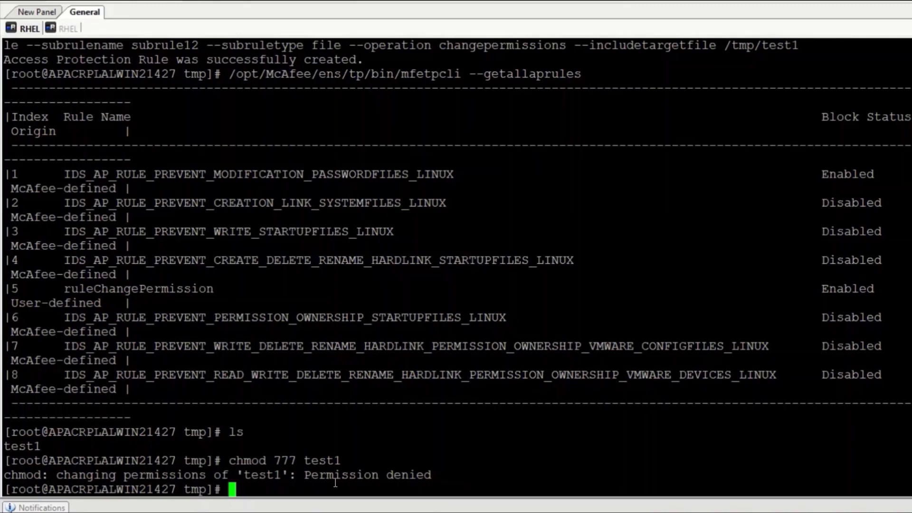
Try to filter /var/McAfee/ens/log/tp/mfetpd.log with grep -rulechangeperm
key("Up")
key("Up")
key("Up")
key("Up")
key("Up")
key("Up")
key("Up")
key("Up")
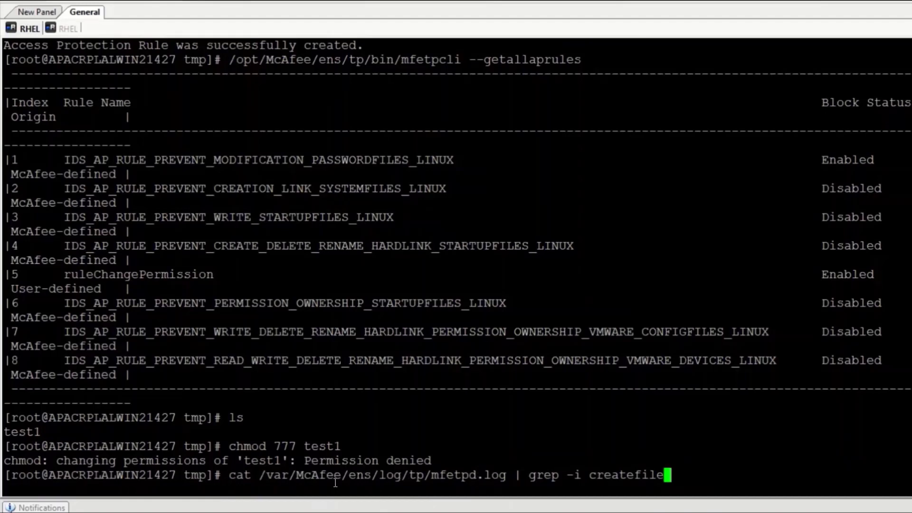
key("BackSpace")
key("BackSpace")
key("BackSpace")
key("BackSpace")
key("BackSpace")
key("BackSpace")
key("BackSpace")
key("BackSpace")
key("BackSpace")
key("BackSpace")
key("BackSpace")
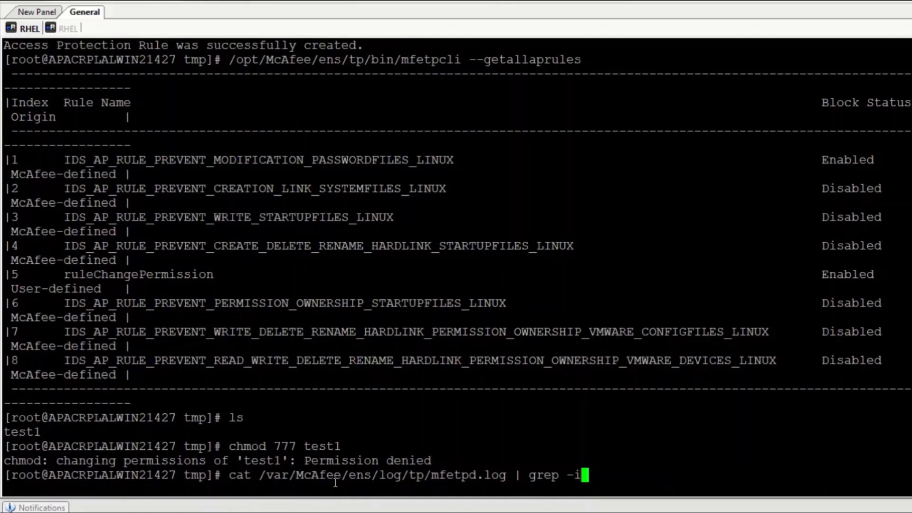
type("rule")
key("BackSpace")
key("BackSpace")
key("BackSpace")
key("BackSpace")
key("BackSpace")
type("rulechangeperm")
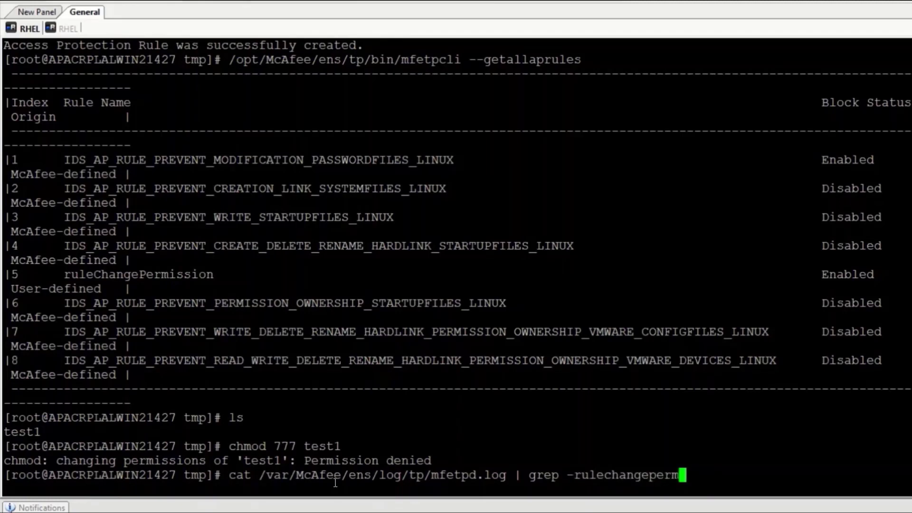
key("Return")
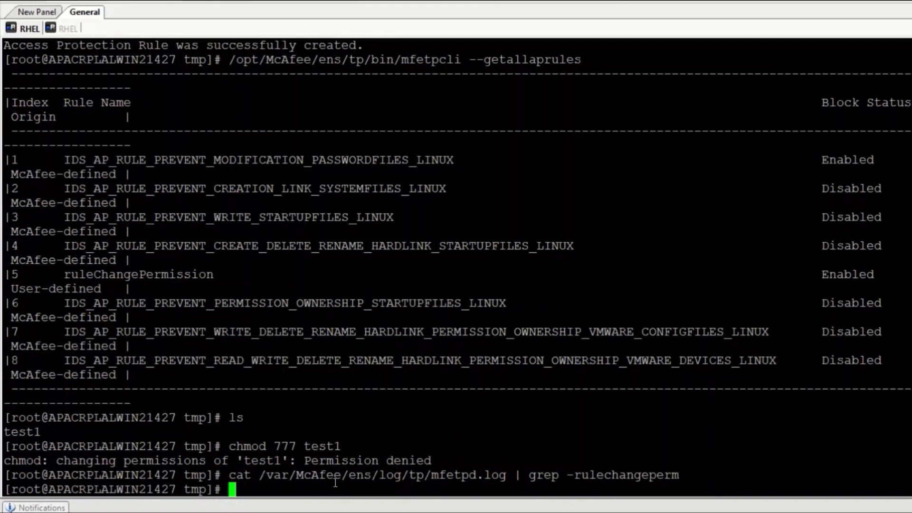
Search /var/McAfee/ens/log/tp/mfetpd.log for the rule violation with grep -i rulechangeperm
key("Up")
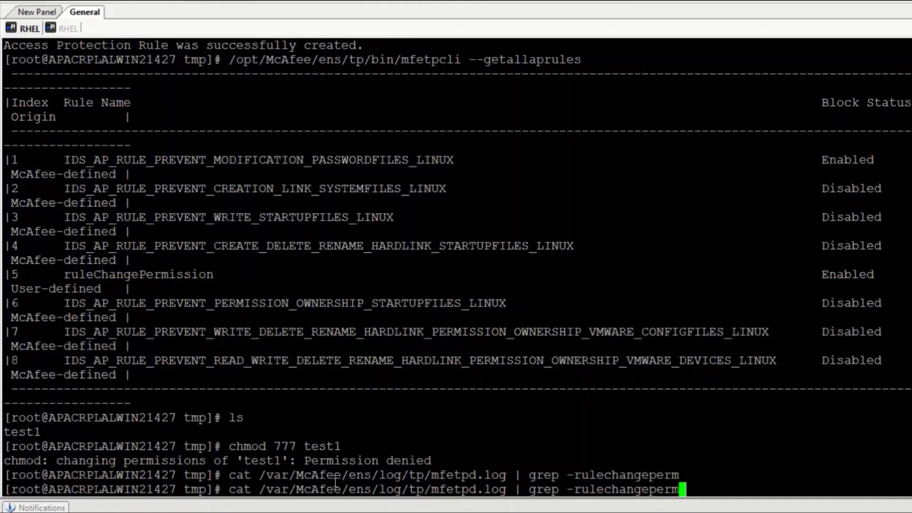
key("BackSpace")
key("BackSpace")
key("BackSpace")
key("BackSpace")
key("BackSpace")
key("BackSpace")
key("BackSpace")
key("BackSpace")
key("BackSpace")
key("BackSpace")
key("BackSpace")
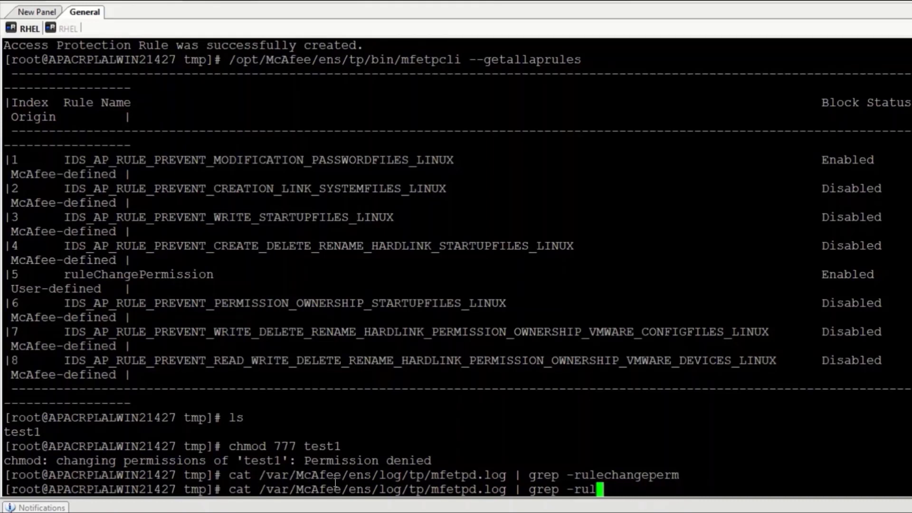
key("BackSpace")
key("BackSpace")
key("BackSpace")
type("i rulechang")
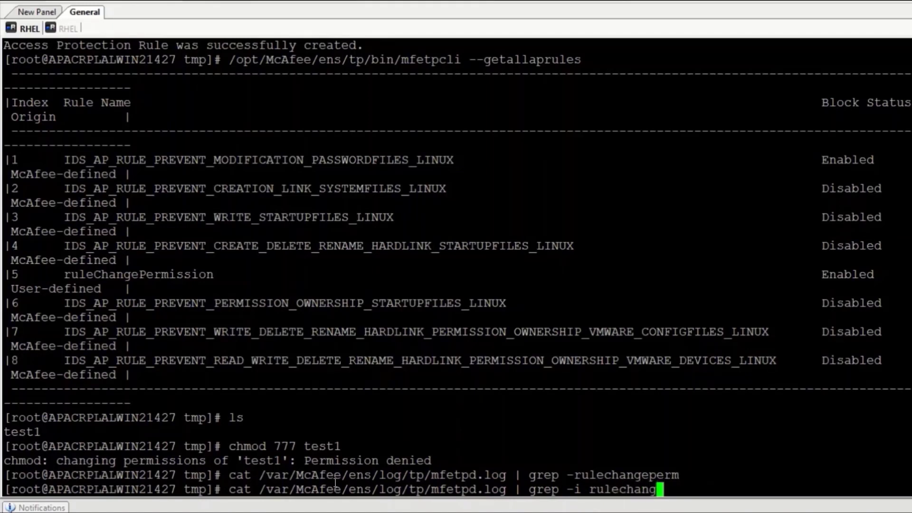
type("eperm")
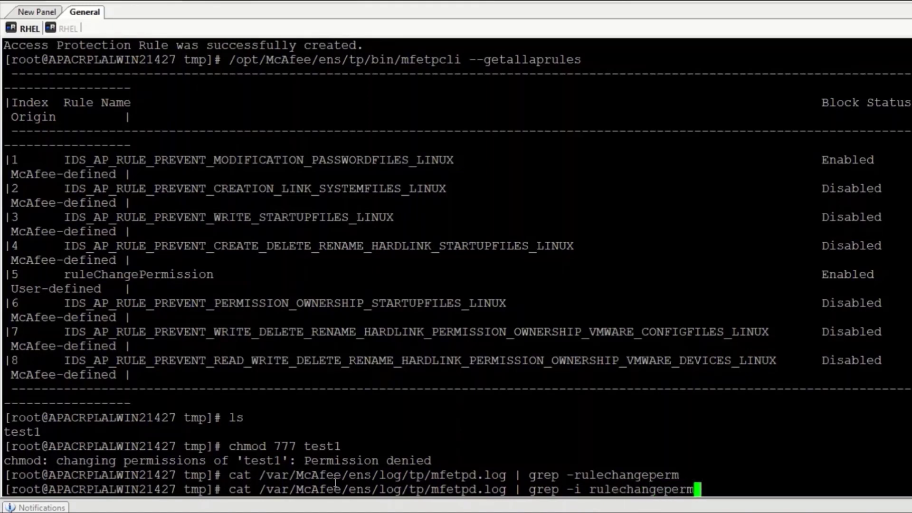
key("Return")
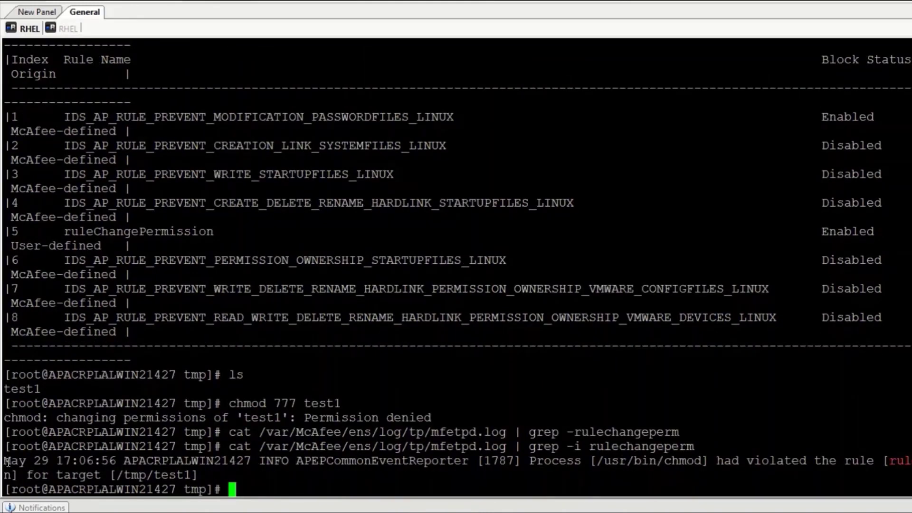
Examine the mfetpd.log entry for the chmod violation on /tmp/test1
left_click_drag(7, 461, 216, 472)
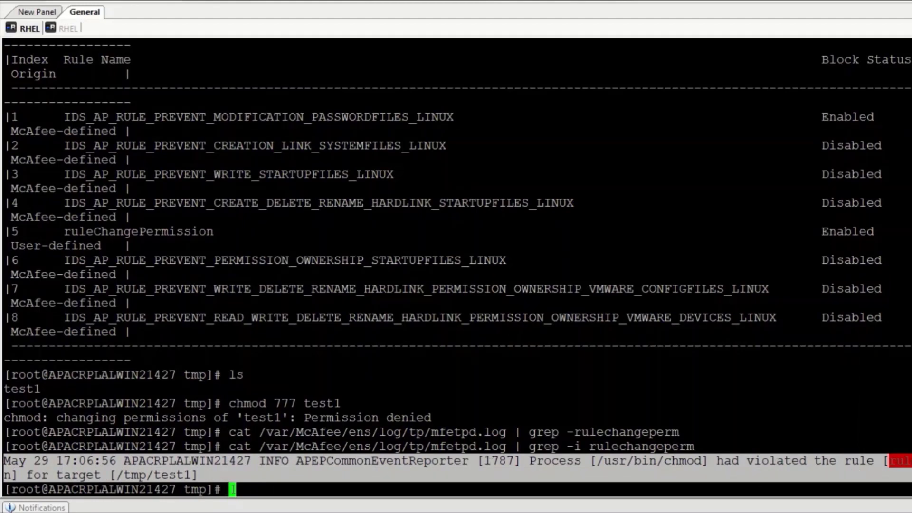
left_click(233, 489)
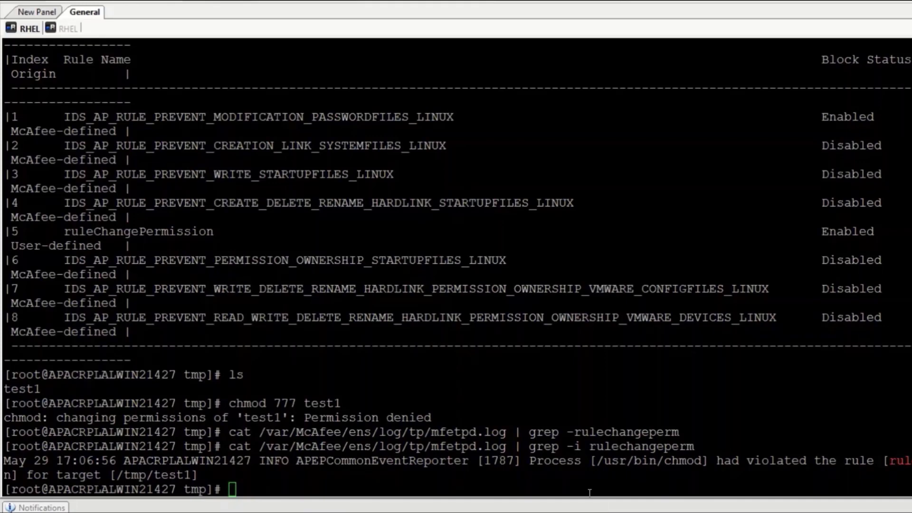
Switch to Notepad and copy the full mfetpcli --createaprule command for ruleExecute, which targets the execute operation on touch
key("alt+Tab")
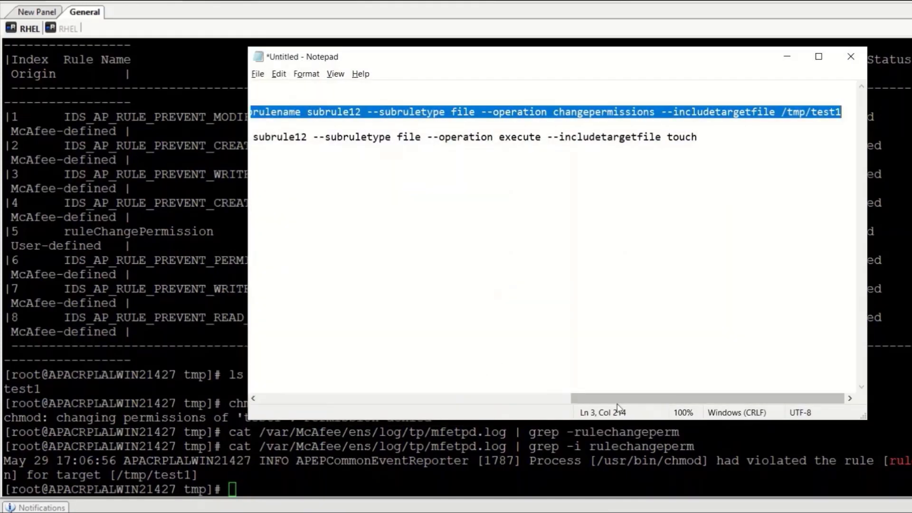
left_click_drag(619, 405, 307, 406)
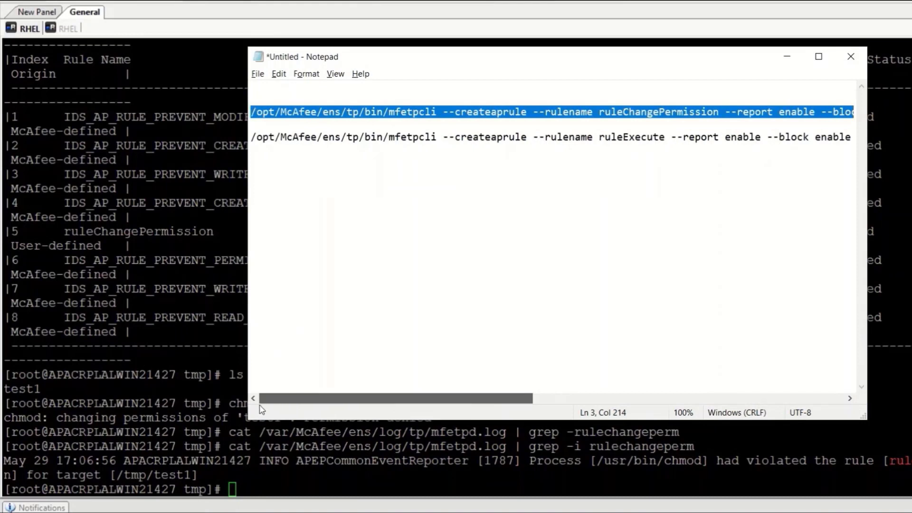
left_click(289, 191)
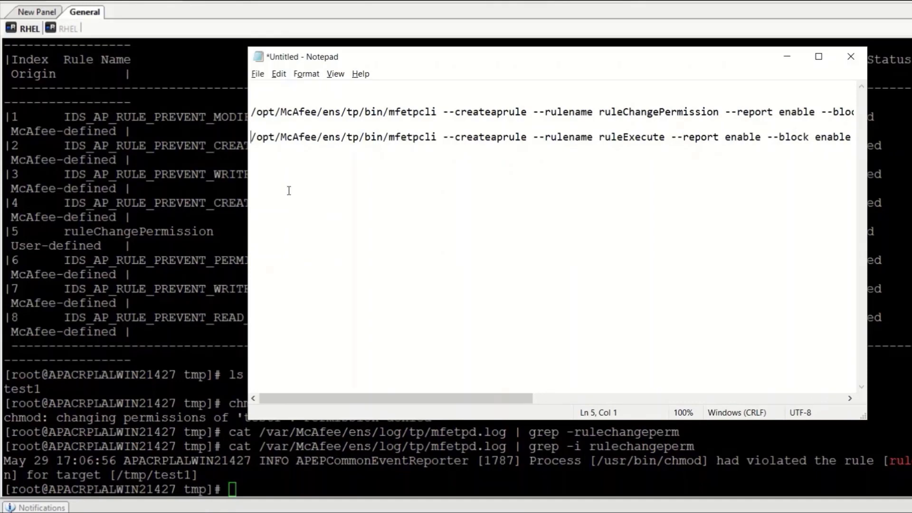
key("Up")
key("Up")
key("shift+End")
key("ctrl+c")
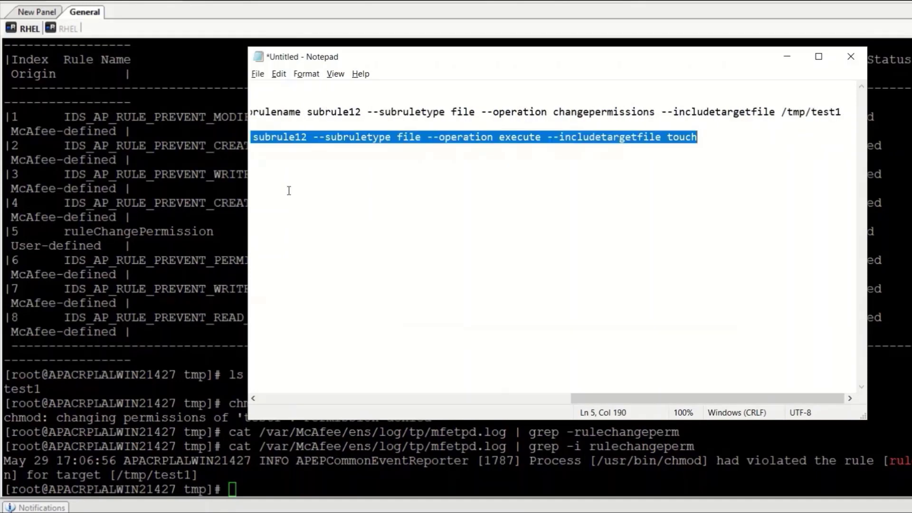
Back in the RHEL terminal, run the copied command to create the ruleExecute rule with subrule12 blocking execution of touch
key("alt+Tab")
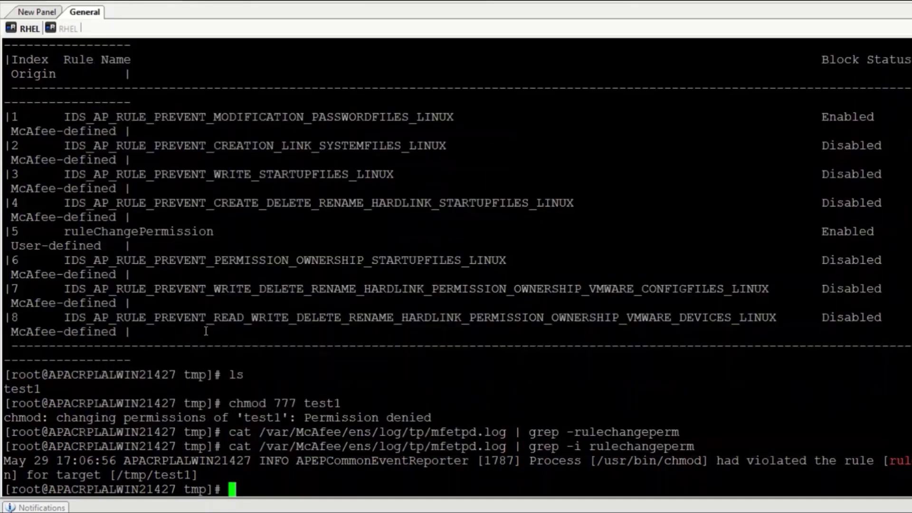
right_click(232, 490)
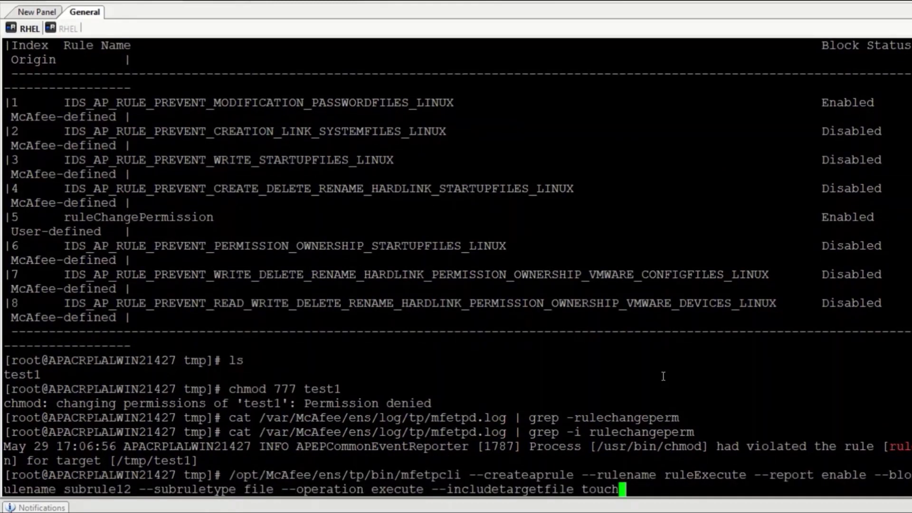
key("Return")
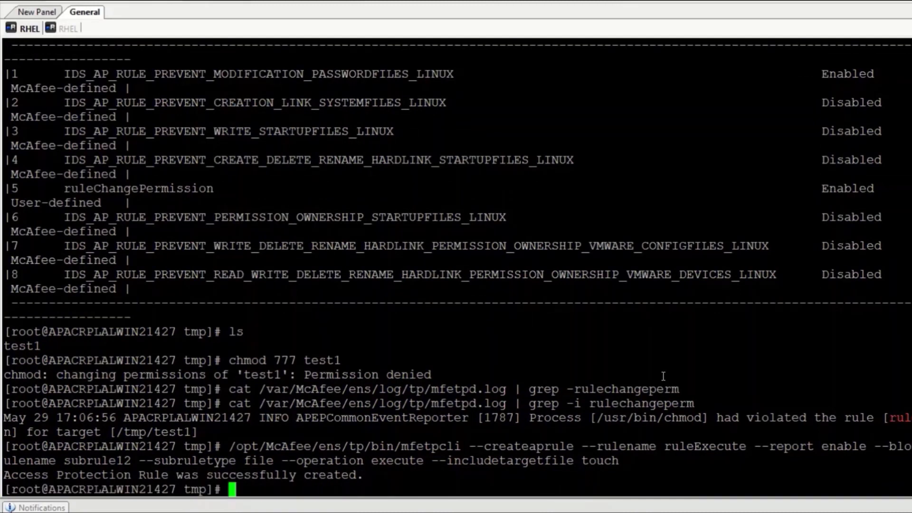
List all Access Protection rules with mfetpcli --getallaprules and check the ruleExecute entry's block status
key("Up")
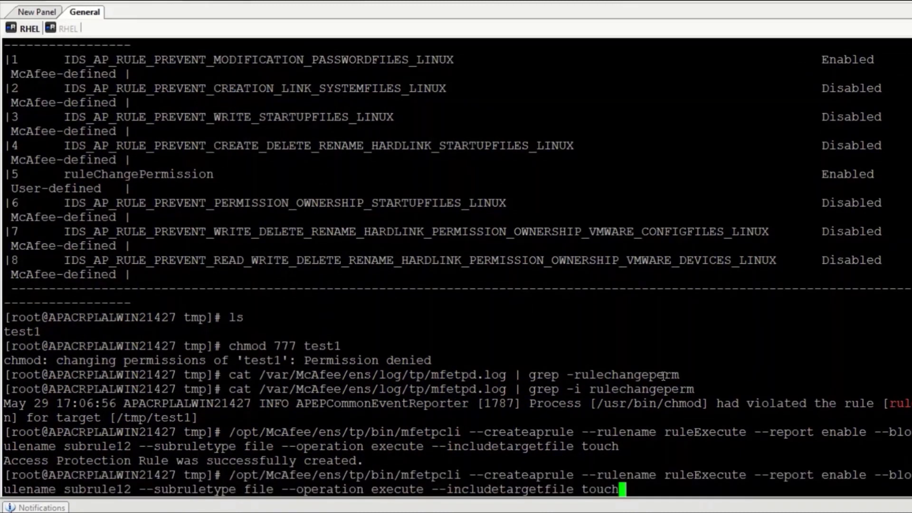
key("Up")
key("Up")
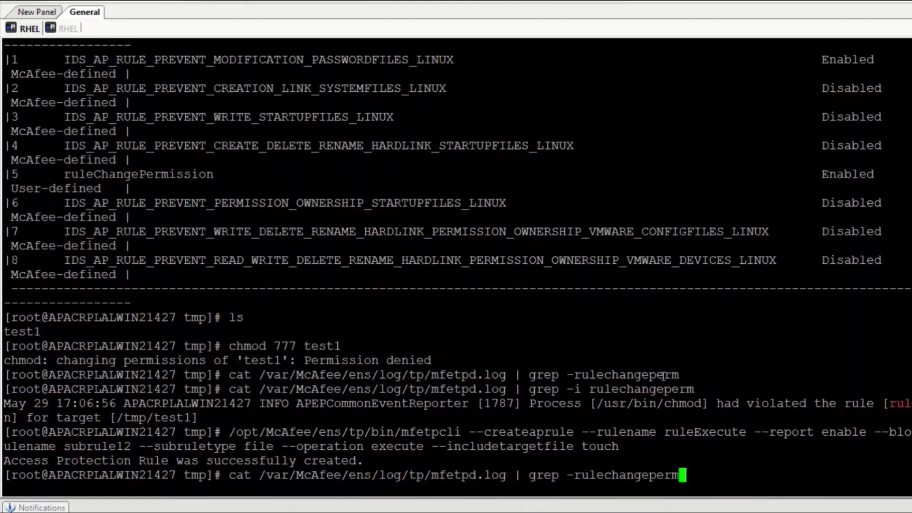
key("Up")
key("Up")
key("Up")
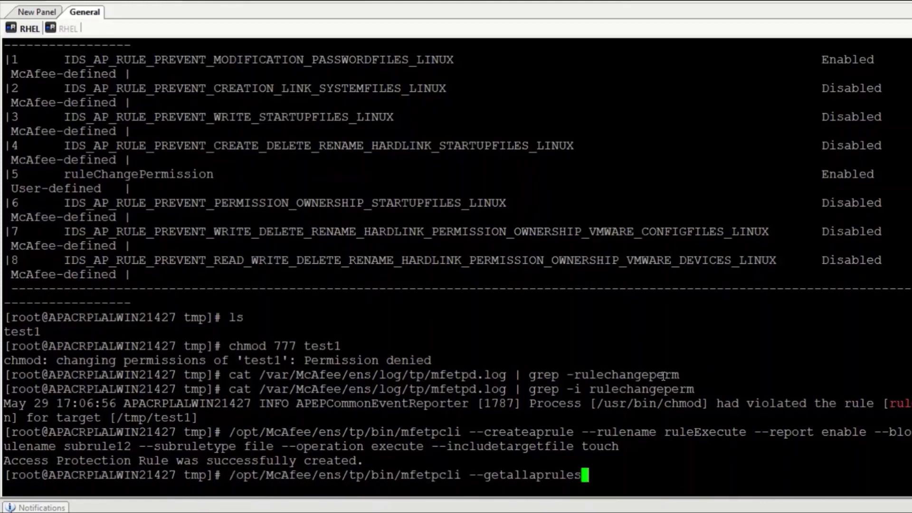
key("Return")
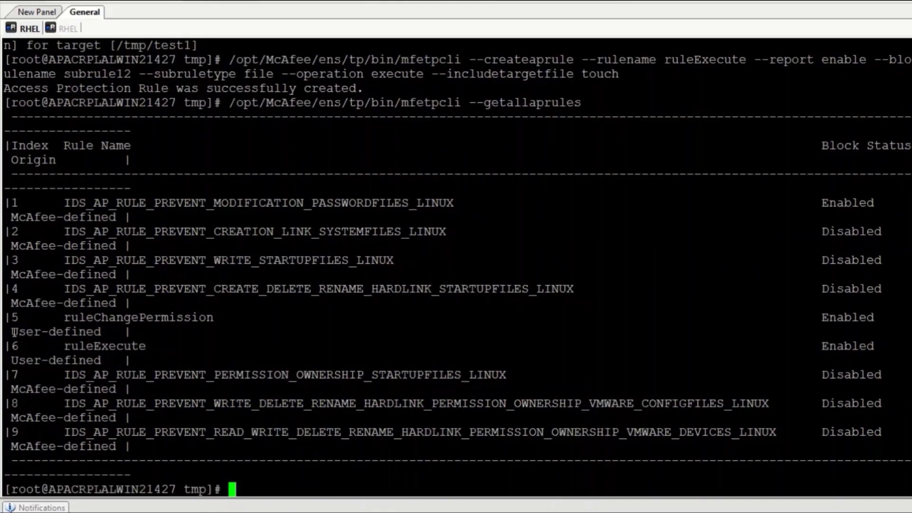
left_click_drag(9, 332, 910, 345)
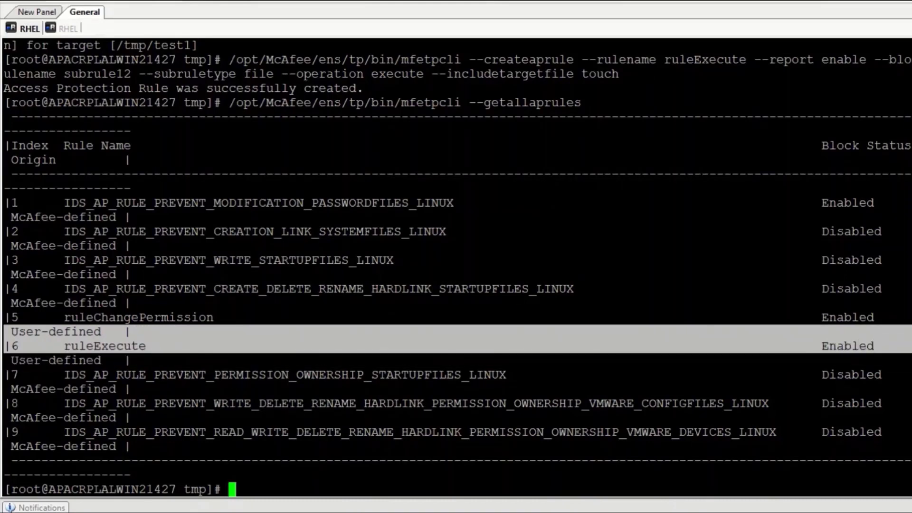
left_click(248, 483)
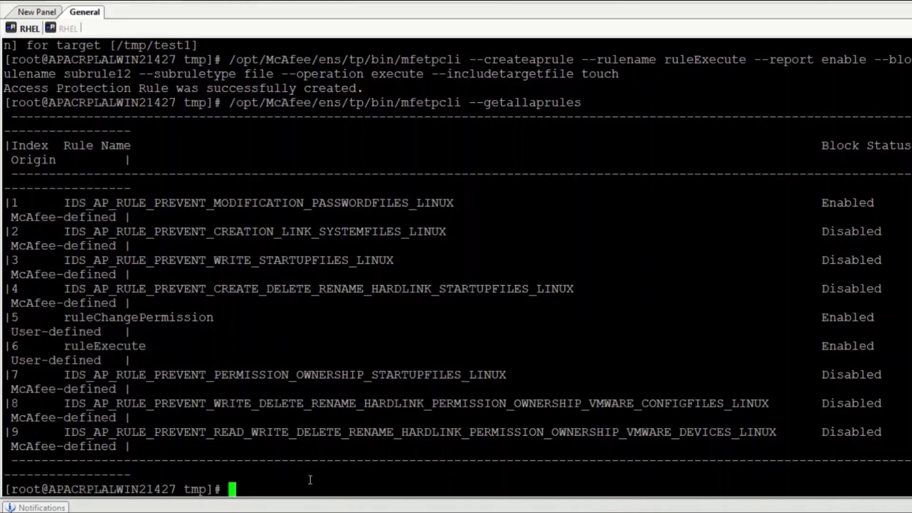
Test the ruleExecute rule by trying to create test5.txt in the tmp directory with touch
type("touch te")
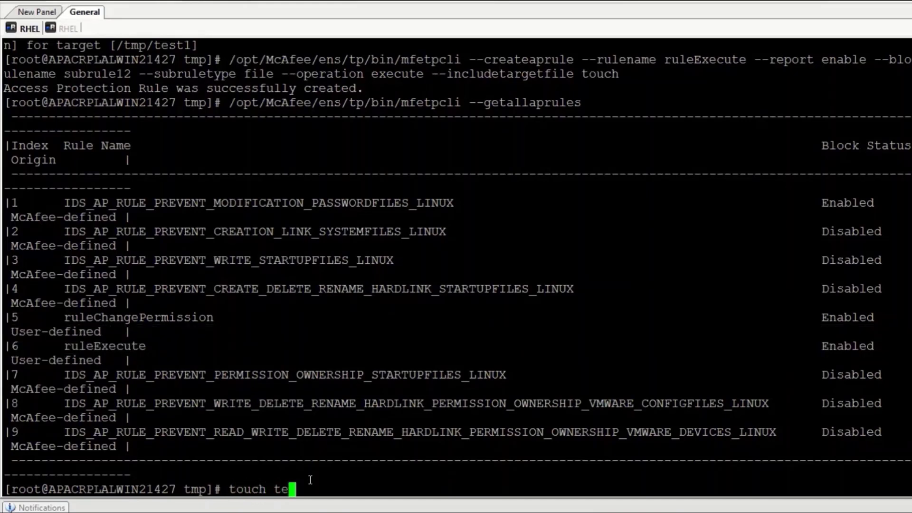
type("st5")
type(".t")
type(".txt")
key("Return")
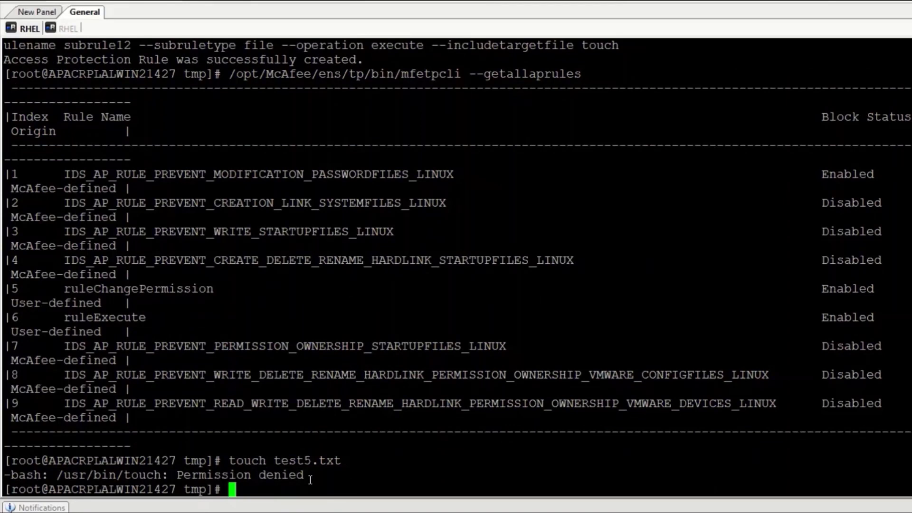
Try to create a second file, temp.out, with touch
type("touch ")
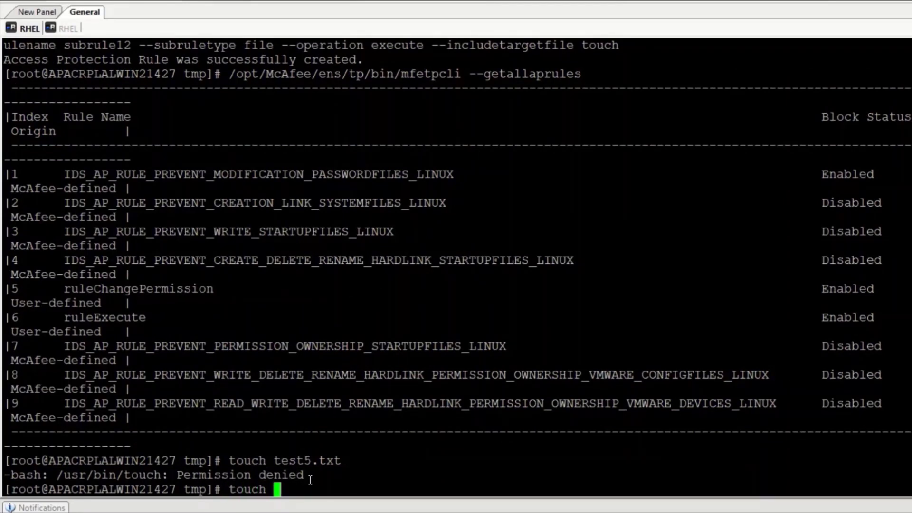
type("temp")
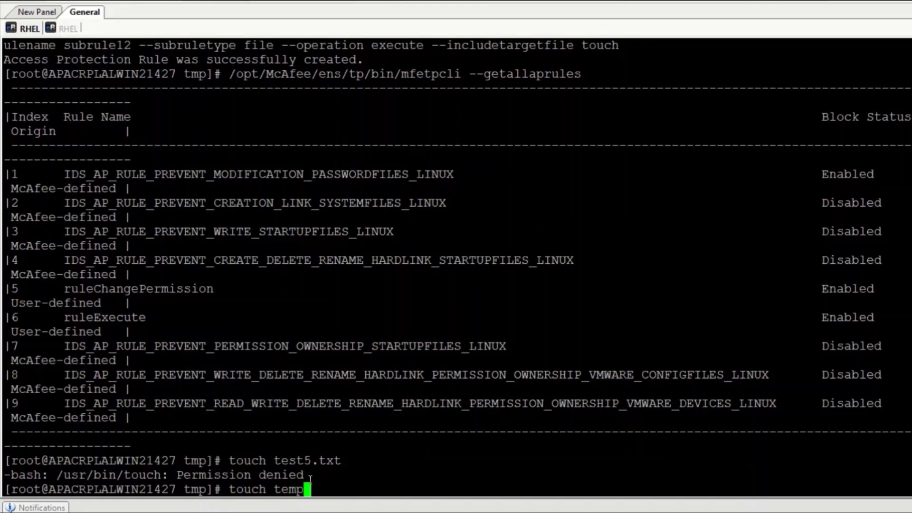
type(".out")
key("Return")
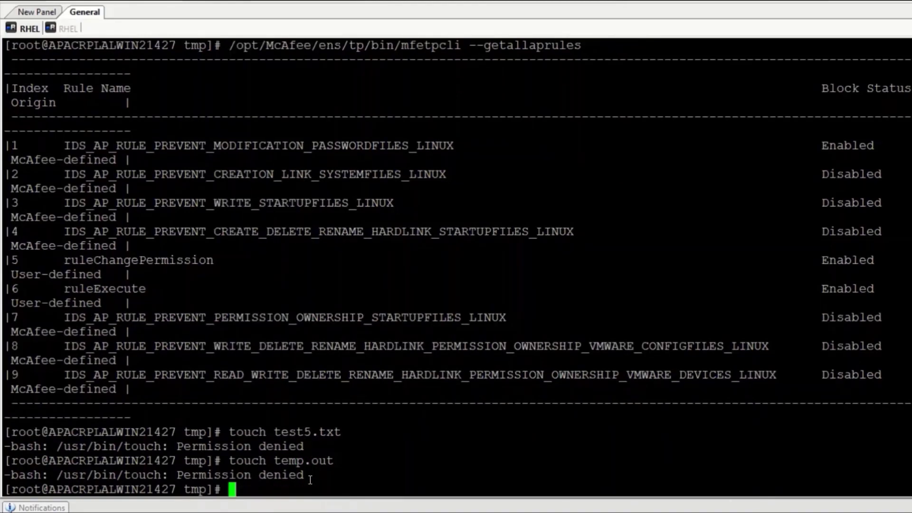
Search /var/McAfee/ens/log/tp/mfetpd.log for the rule violations with grep -i ruleexecute
key("Up")
key("Up")
key("Up")
key("Up")
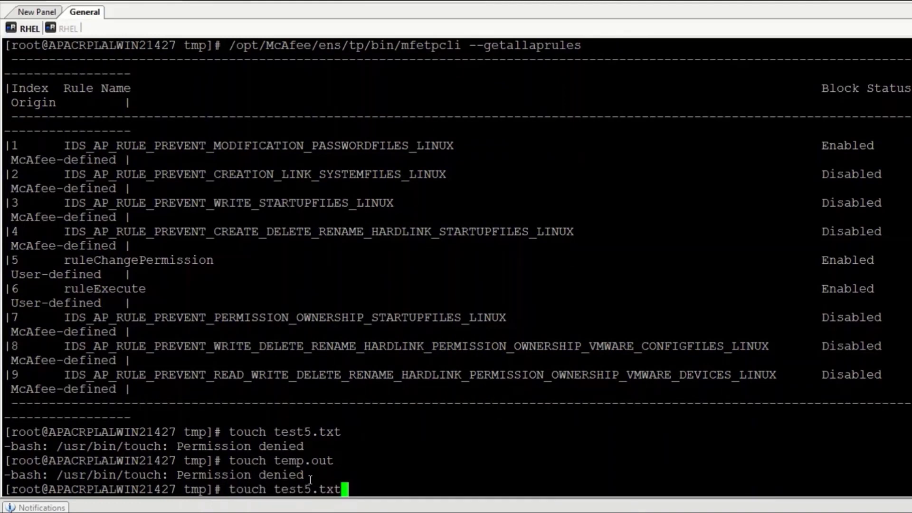
key("Up")
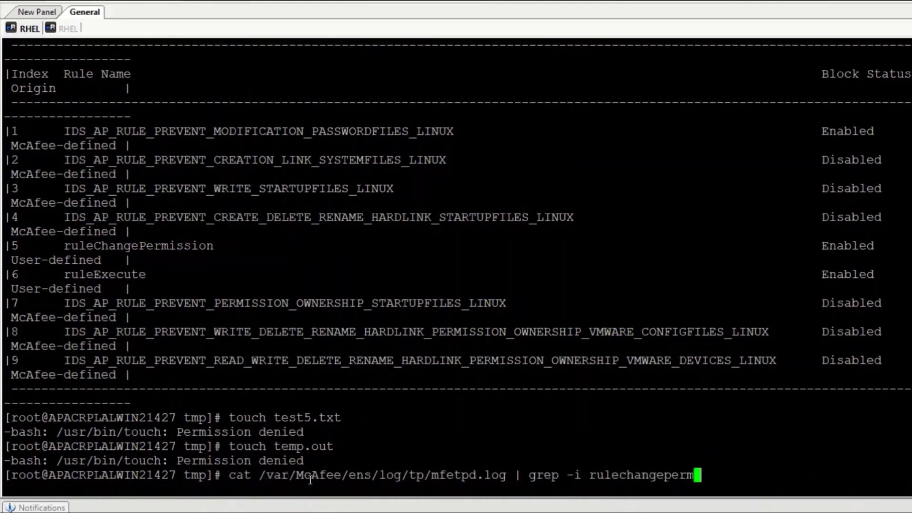
key("BackSpace")
key("BackSpace")
key("BackSpace")
key("BackSpace")
key("BackSpace")
key("BackSpace")
key("BackSpace")
key("BackSpace")
key("BackSpace")
key("BackSpace")
key("BackSpace")
key("BackSpace")
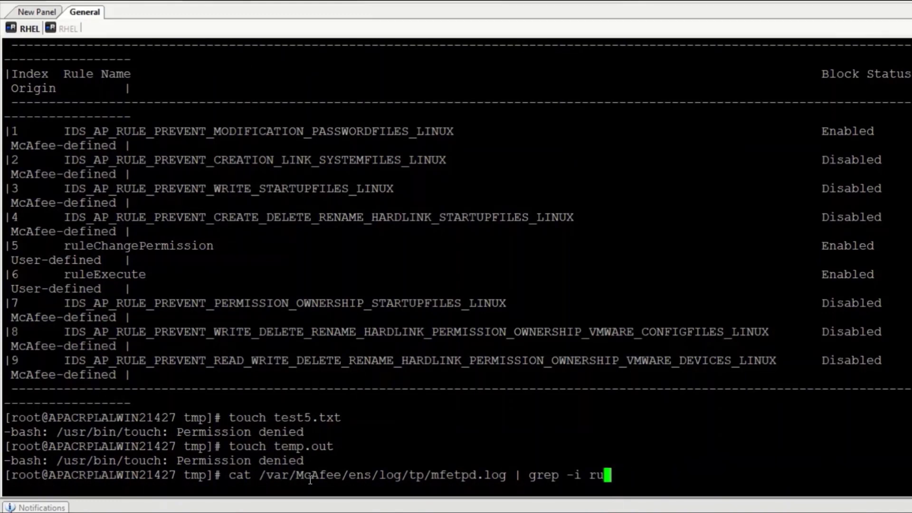
key("BackSpace")
key("BackSpace")
type("ruleexecute")
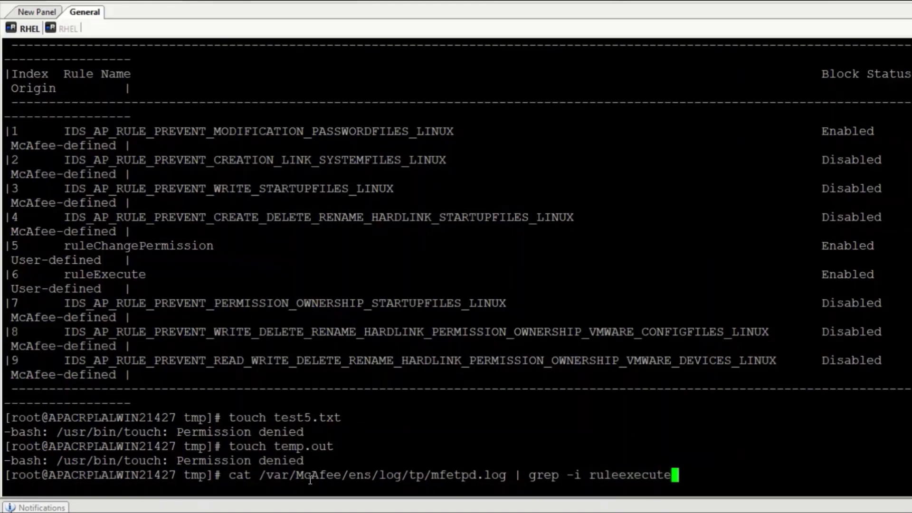
key("Return")
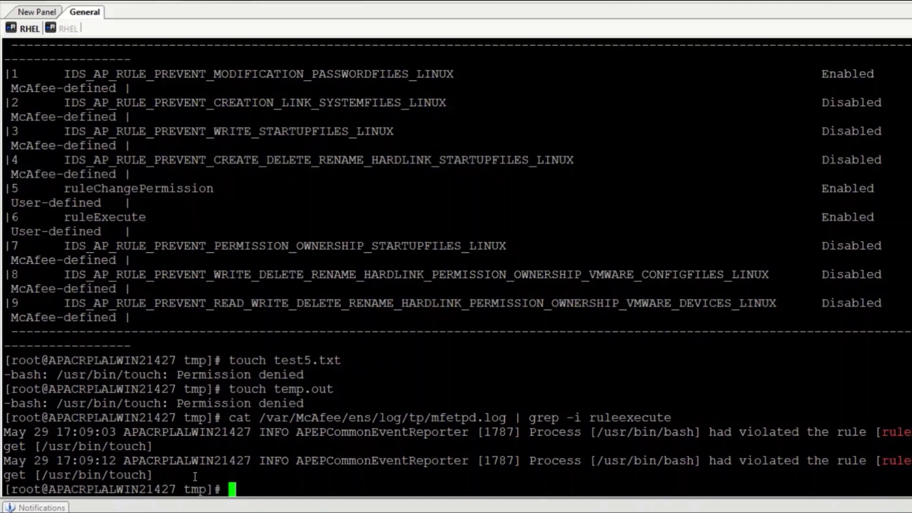
Examine the ruleExecute violation entries and their target path in the log output
left_click_drag(198, 476, 671, 418)
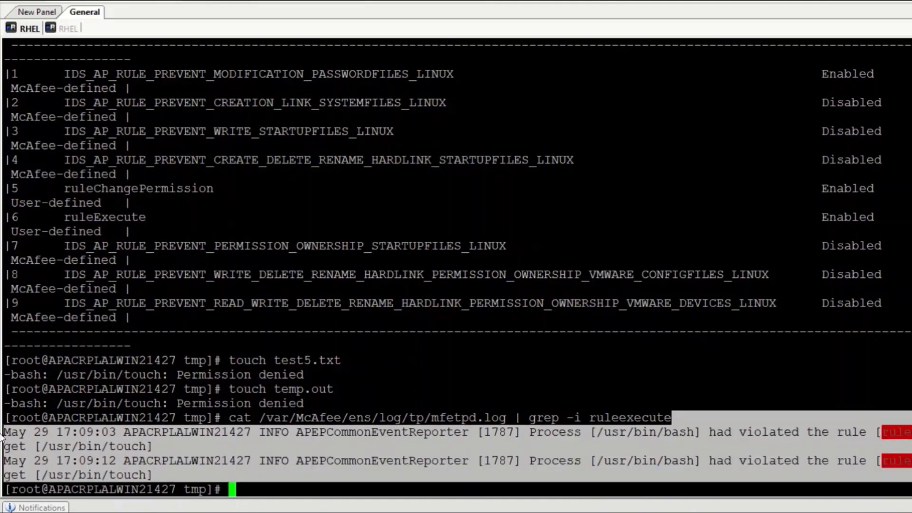
left_click(412, 466)
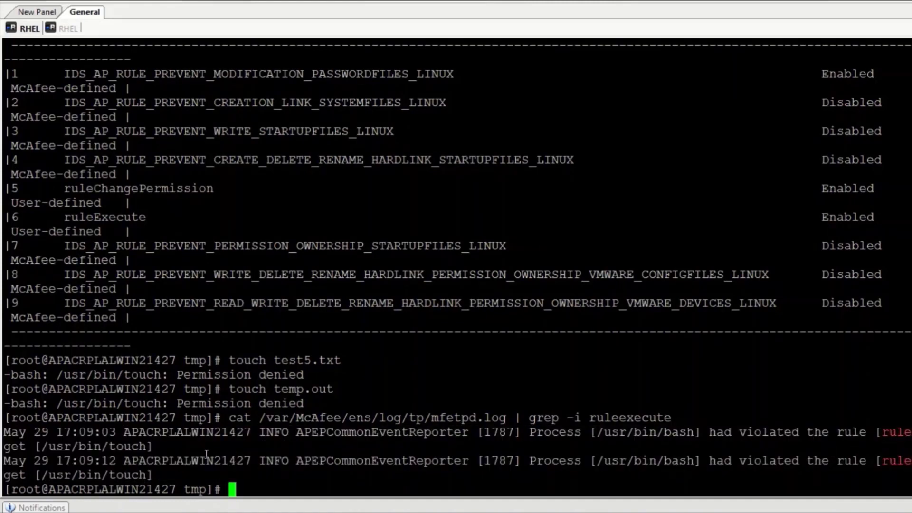
left_click_drag(153, 448, 35, 447)
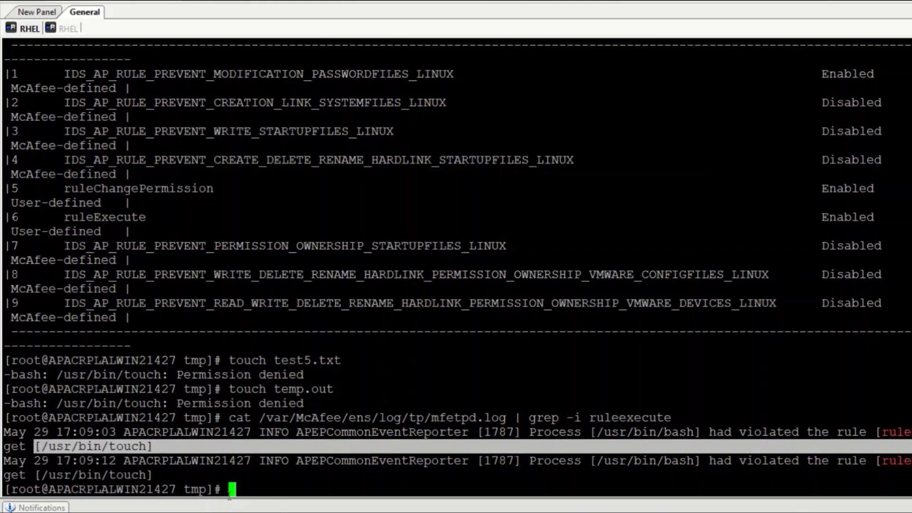
left_click(233, 493)
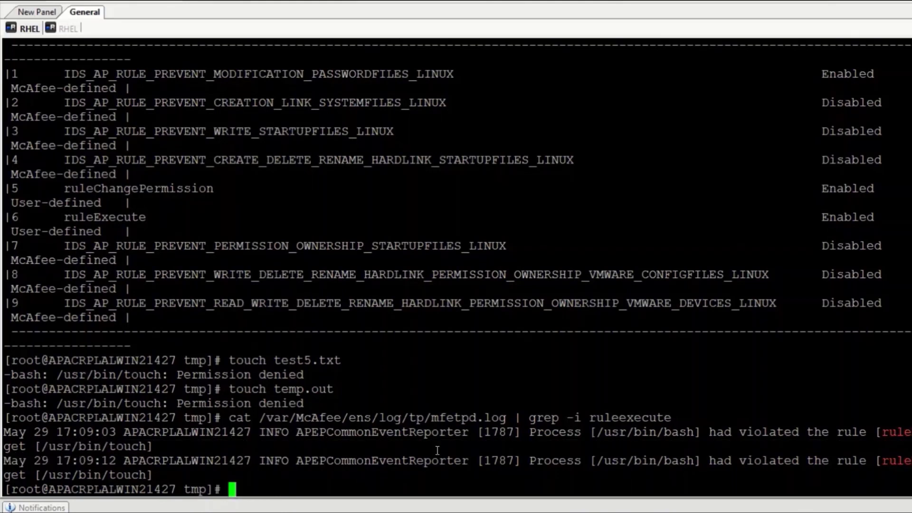
Run /opt/McAfee/agent/bin/cmdagent -p to collect and send the agent properties
key("Up")
key("Up")
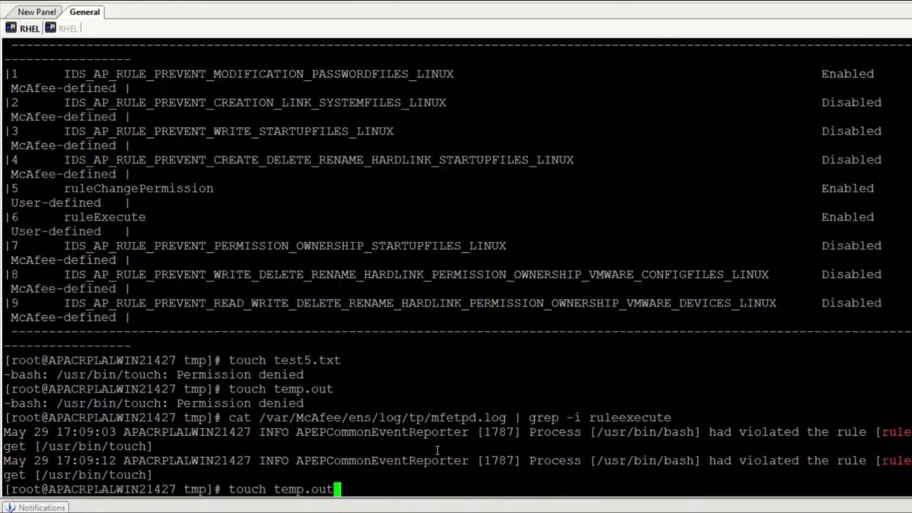
key("Up")
key("Up")
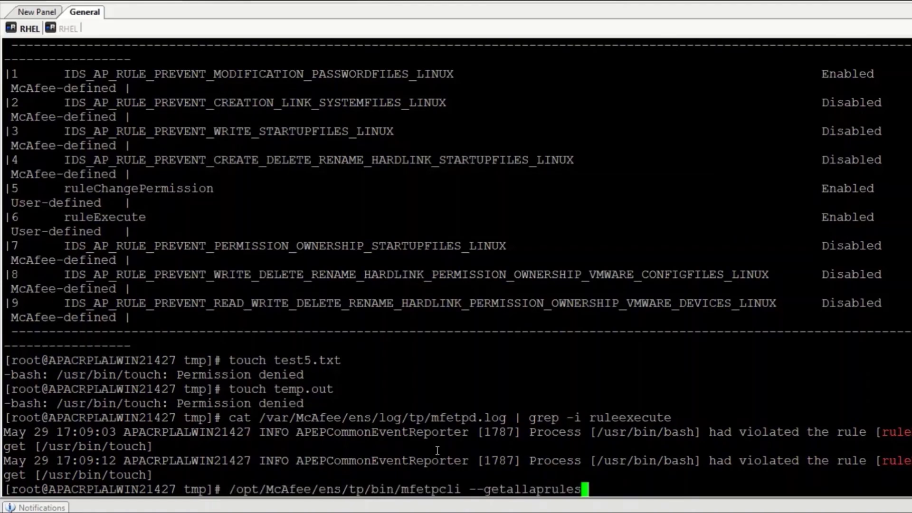
key("Up")
key("Up")
key("Up")
key("Up")
key("Up")
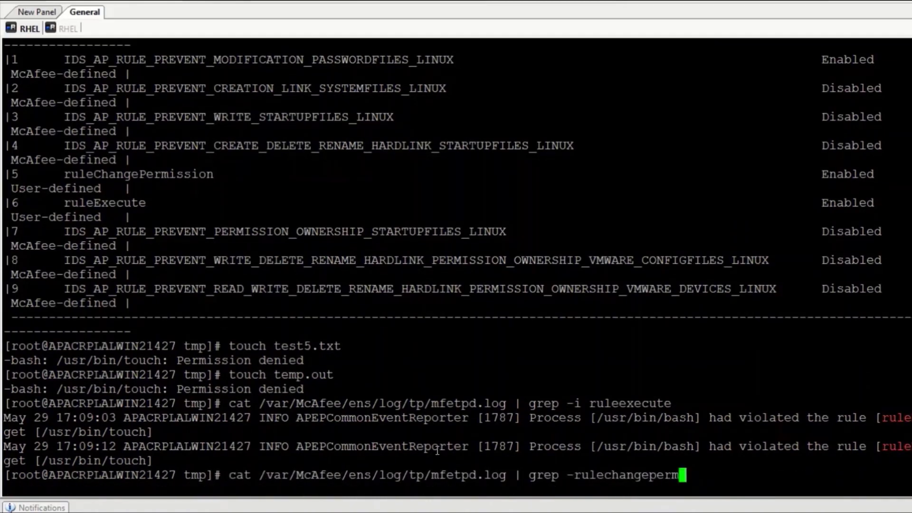
key("Up")
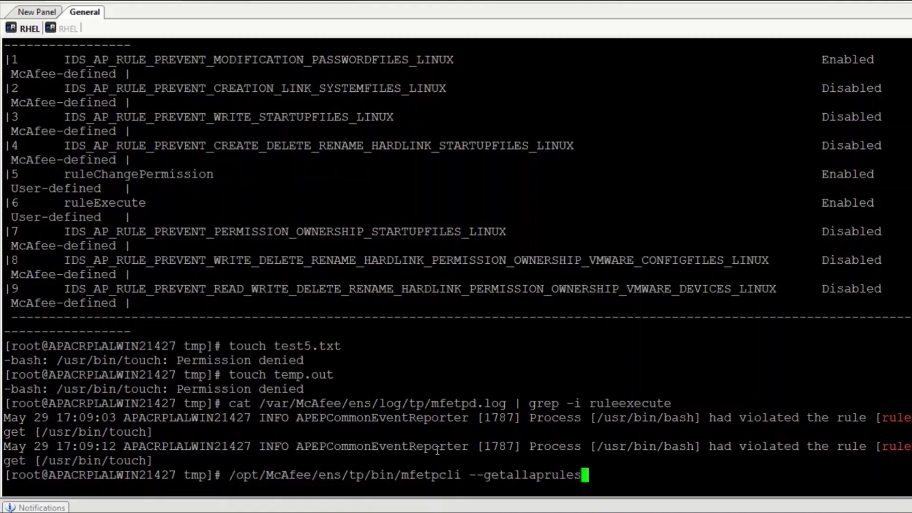
key("Up")
key("Down")
key("Up")
key("Up")
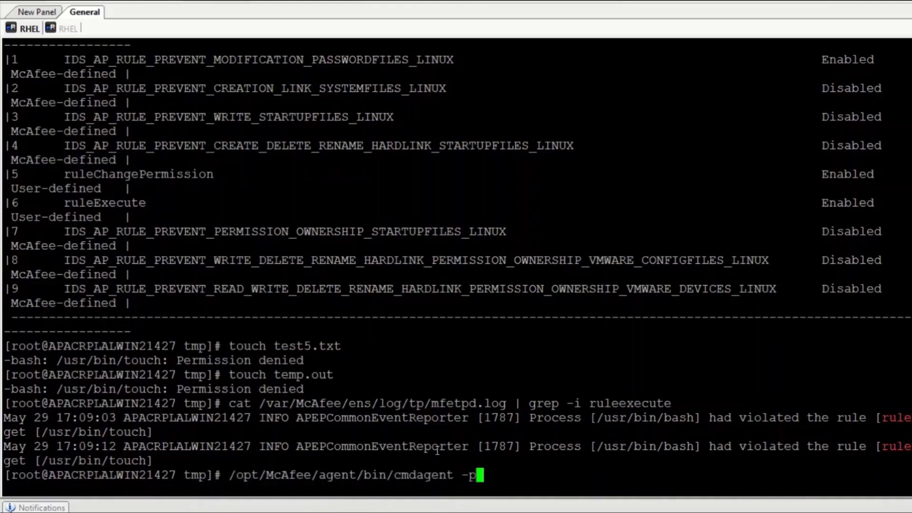
key("Return")
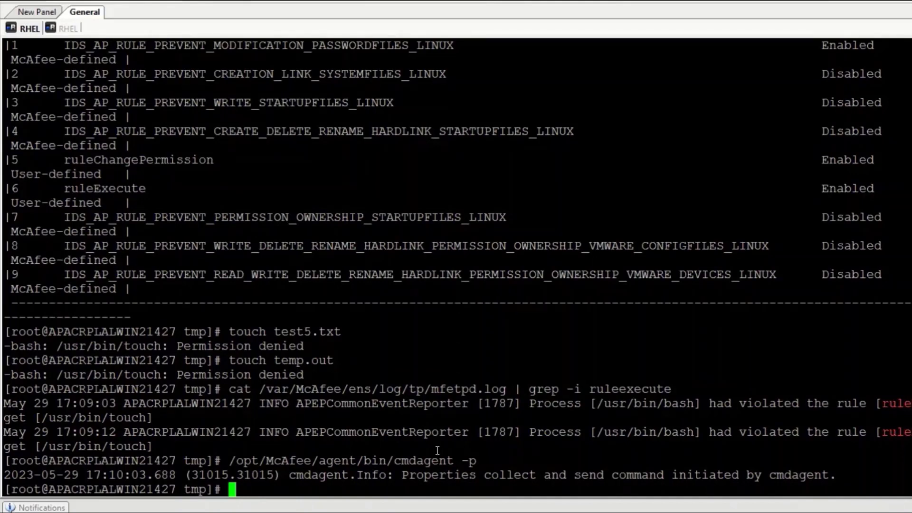
Try to create rule ruleExecute with mfetpcli --createaprule, reporting enabled, blocking disabled, and file subrule subrule12 for execute on touch
key("Up")
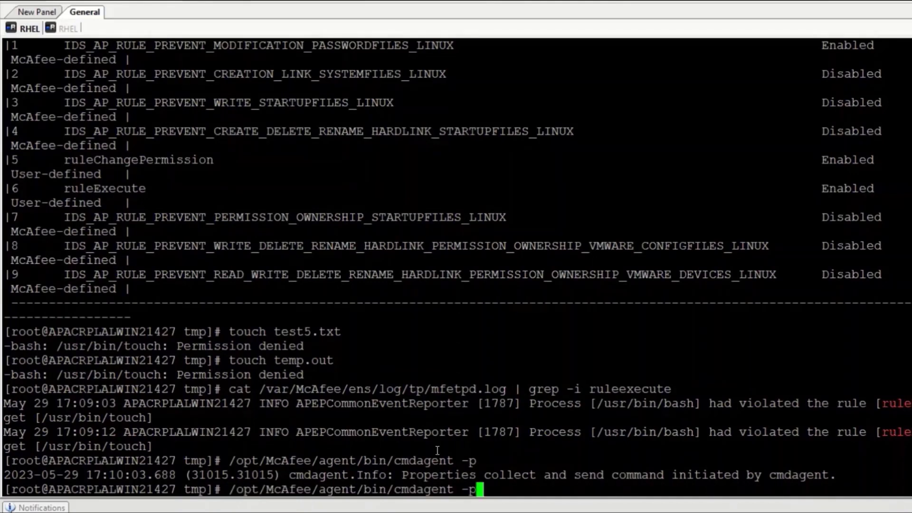
key("Up")
key("Up")
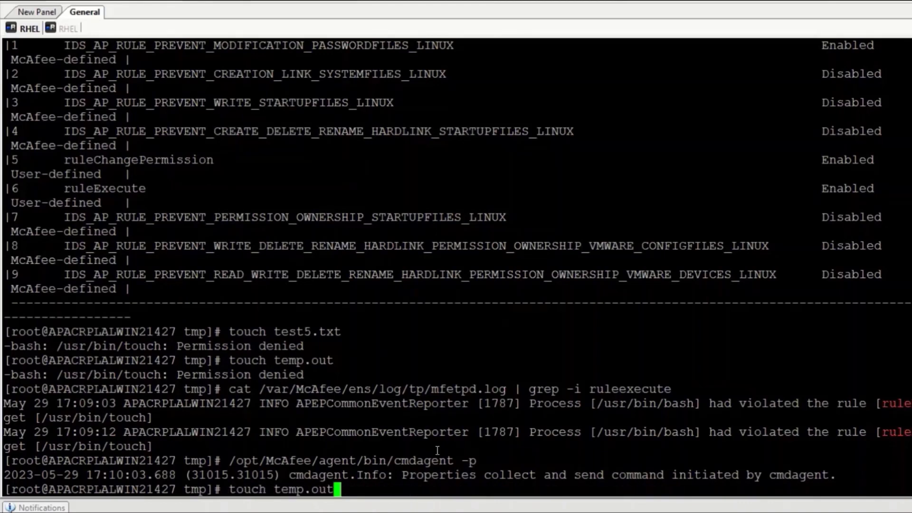
key("Up")
key("Up")
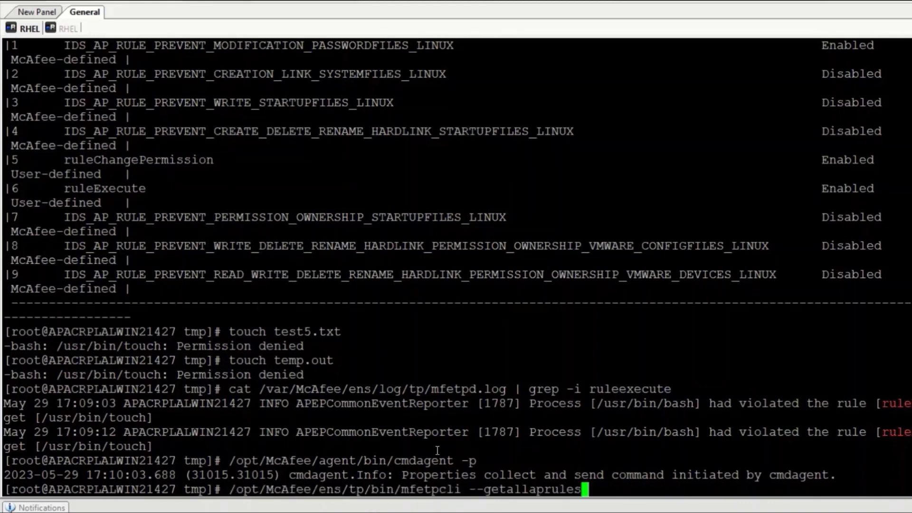
key("Up")
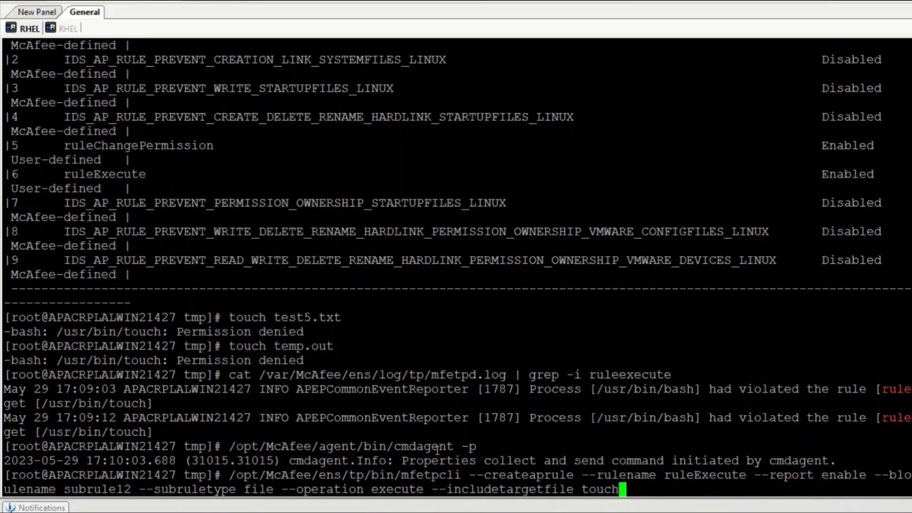
key("Left")
key("Left")
key("Left")
key("Left")
key("Left")
key("Left")
key("Left")
key("Left")
key("Left")
key("Left")
key("Left")
key("Left")
key("Left")
key("Left")
key("Left")
key("Left")
key("Left")
key("Left")
key("Left")
key("Left")
key("Left")
key("Left")
key("Left")
key("Left")
key("Left")
key("Left")
key("Left")
key("Left")
key("Left")
key("Left")
key("Left")
key("Left")
key("Left")
key("Left")
key("Left")
key("Left")
key("Left")
key("Left")
key("Left")
key("Left")
key("Left")
key("Left")
key("Left")
key("Right")
key("Right")
key("Right")
key("Right")
key("Right")
key("Delete")
key("Delete")
key("Delete")
key("Delete")
key("Delete")
key("Delete")
key("Delete")
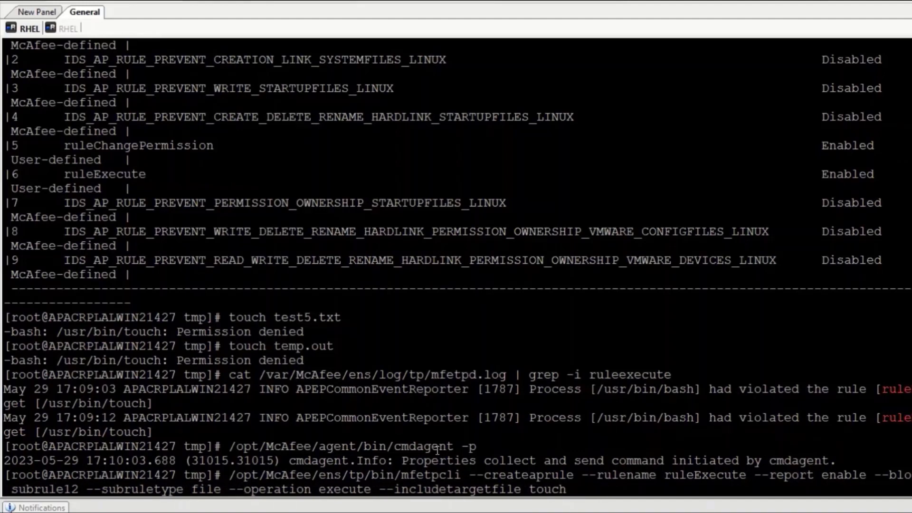
type("e ")
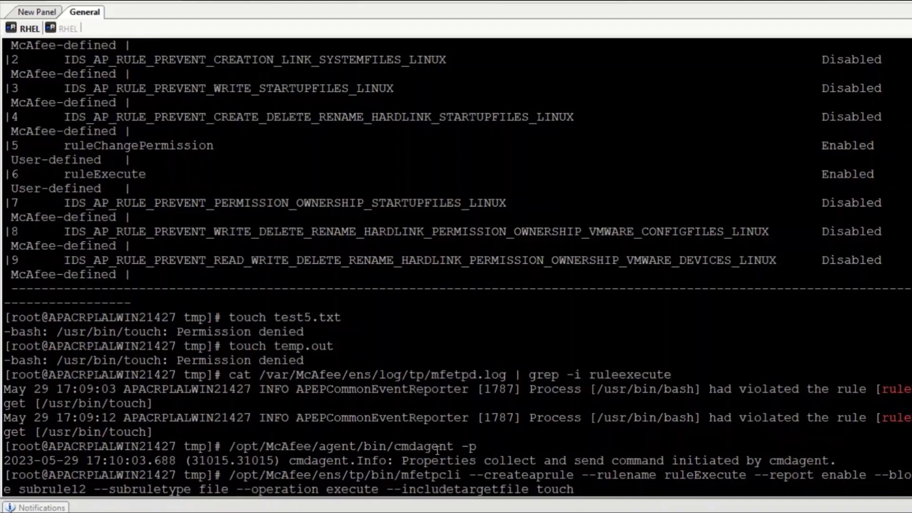
type("nable -")
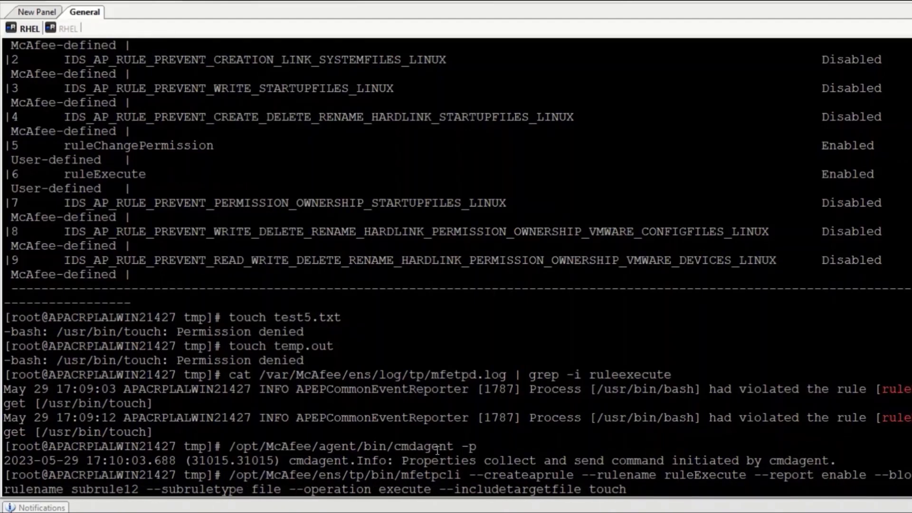
key("Return")
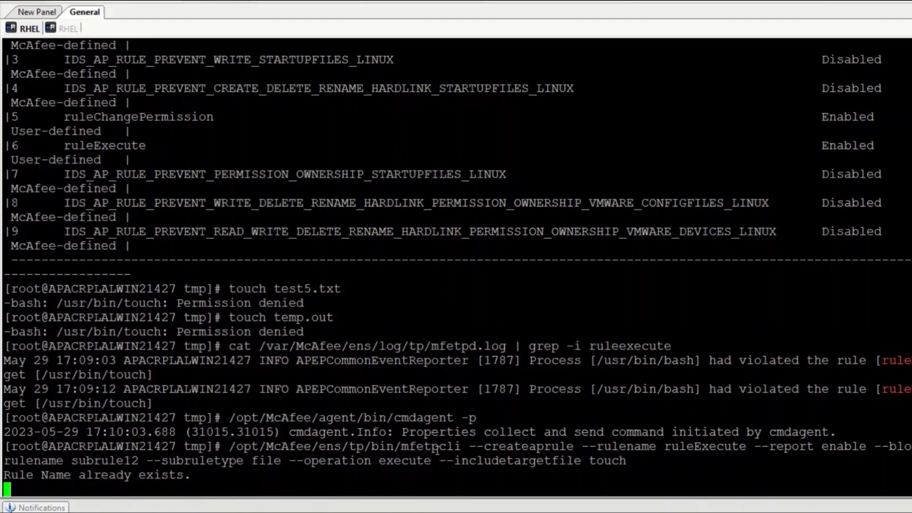
Rerun the mfetpcli --createaprule command with the rule name changed to ruleExecute1, keeping the other options
key("Up")
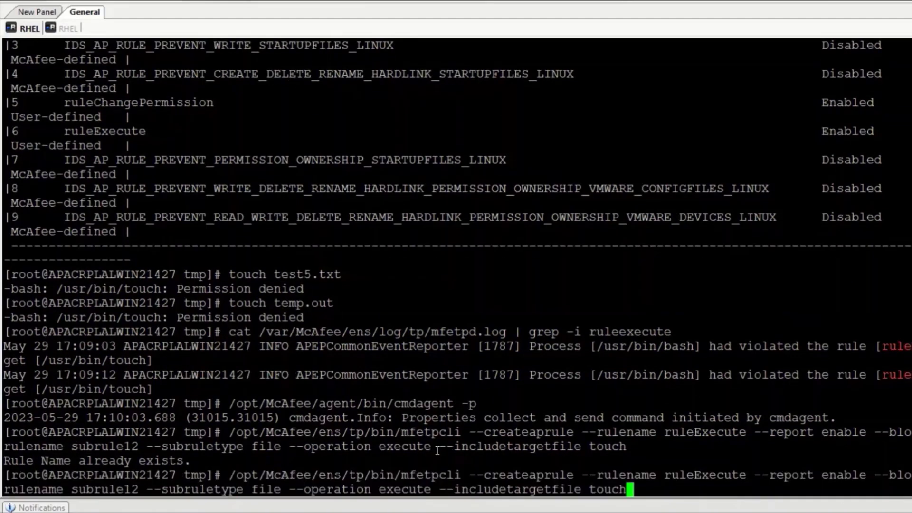
key("Left")
key("Left")
key("Left")
key("Left")
key("Left")
key("Left")
key("Left")
key("Left")
key("Left")
key("Left")
key("Left")
key("Left")
key("Left")
key("Left")
key("Left")
key("Left")
key("Left")
key("Left")
key("Left")
key("Left")
key("Left")
key("Left")
key("Left")
key("Left")
key("Left")
key("Left")
key("Left")
key("Left")
key("Left")
key("Left")
key("Left")
key("Left")
key("Left")
key("Left")
key("Left")
key("Left")
key("Left")
key("Left")
key("Left")
key("Left")
key("Left")
key("Left")
key("Left")
key("Left")
key("Left")
key("Left")
key("Left")
key("Left")
key("Left")
key("Left")
key("Left")
key("Left")
key("Left")
key("Left")
key("Left")
key("Left")
key("Left")
key("Left")
key("Left")
key("Left")
key("Left")
type("1")
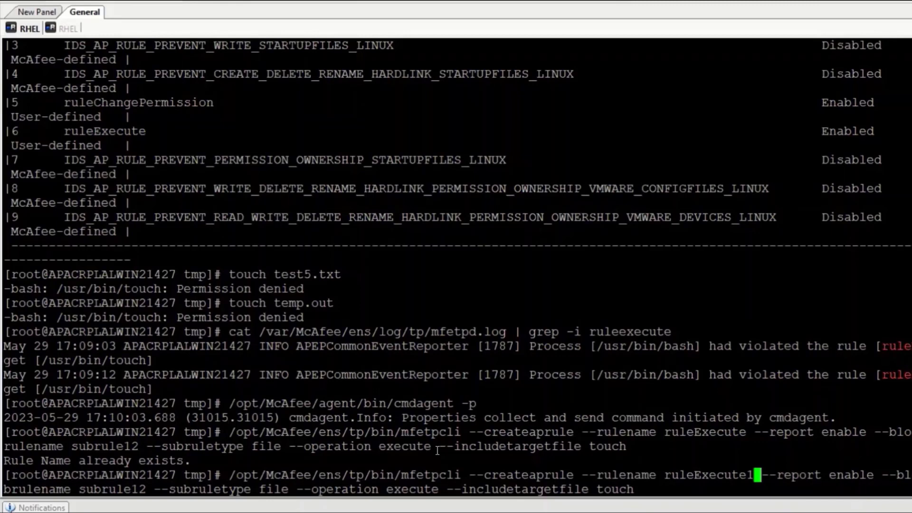
key("Return")
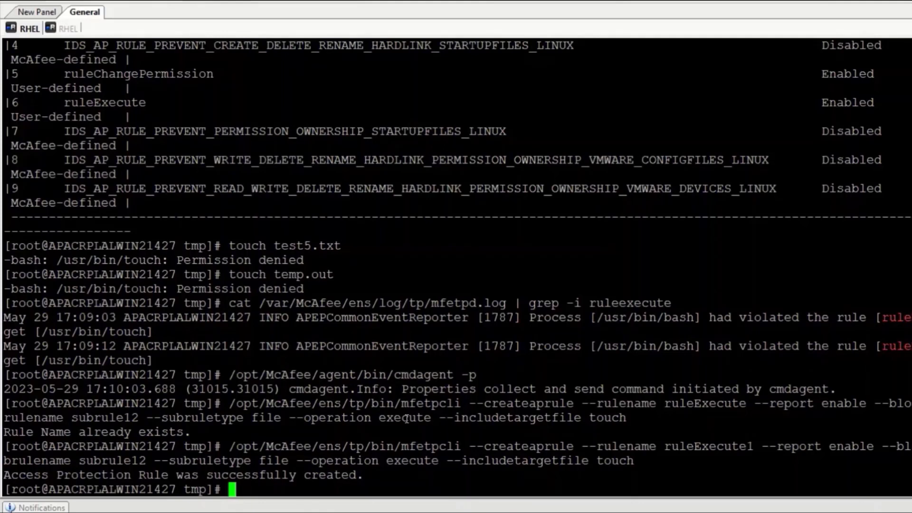
List all Access Protection rules with /opt/McAfee/ens/tp/bin/mfetpcli --getallaprules
key("Up")
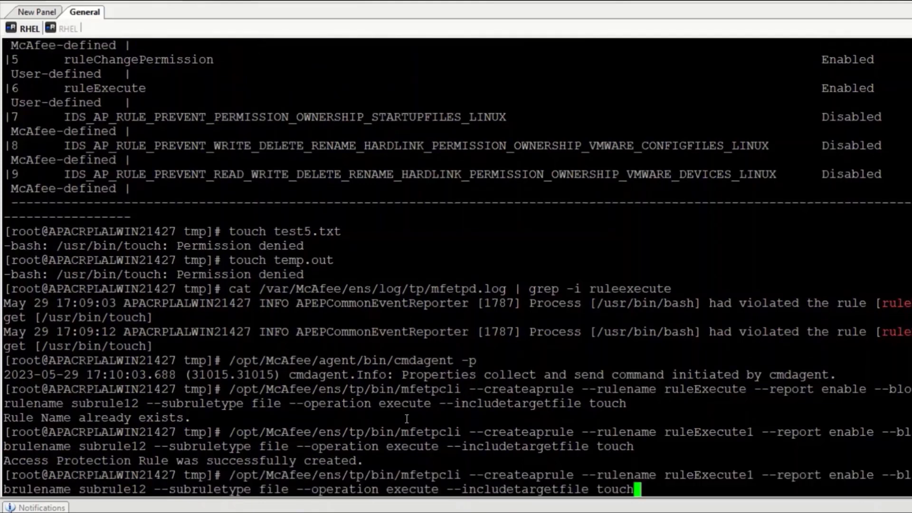
key("Up")
key("Up")
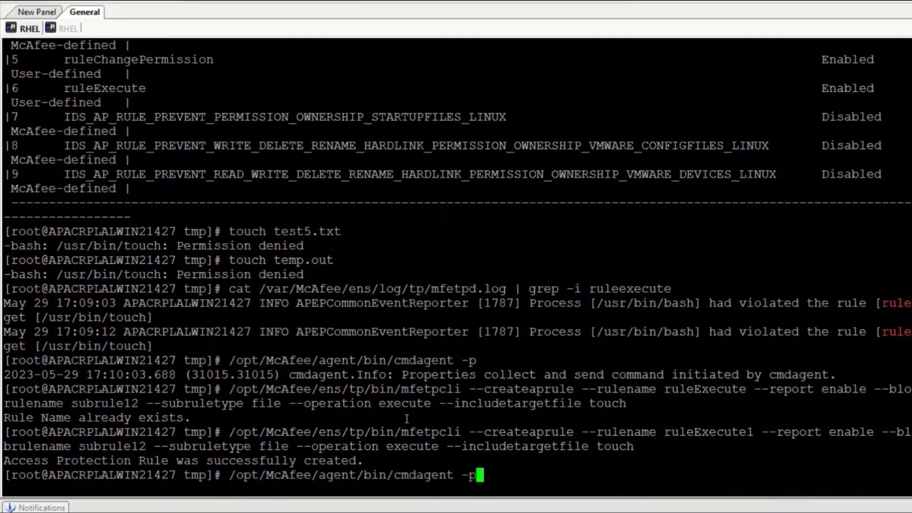
key("Up")
key("Up")
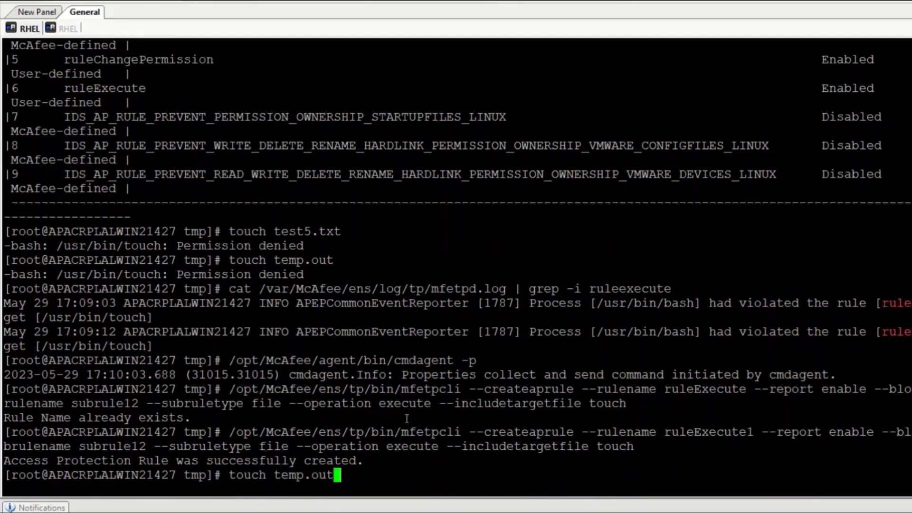
key("Up")
key("Up")
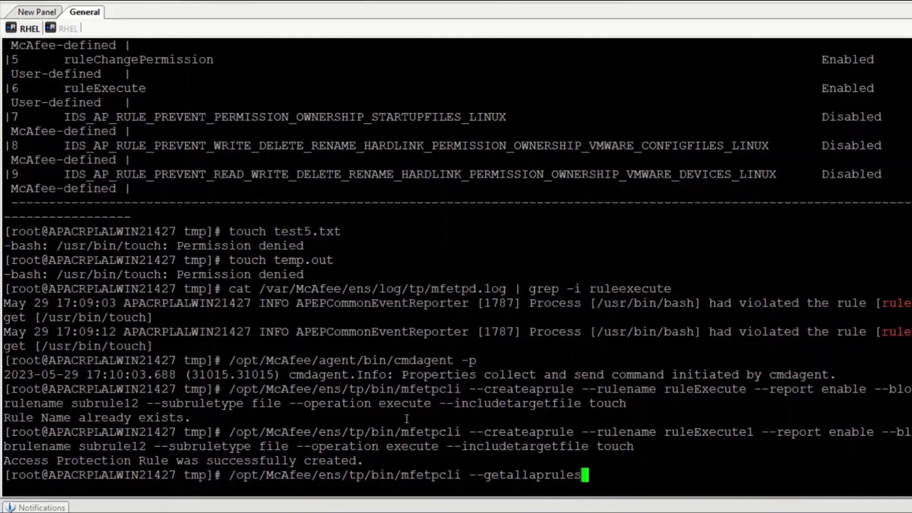
key("Return")
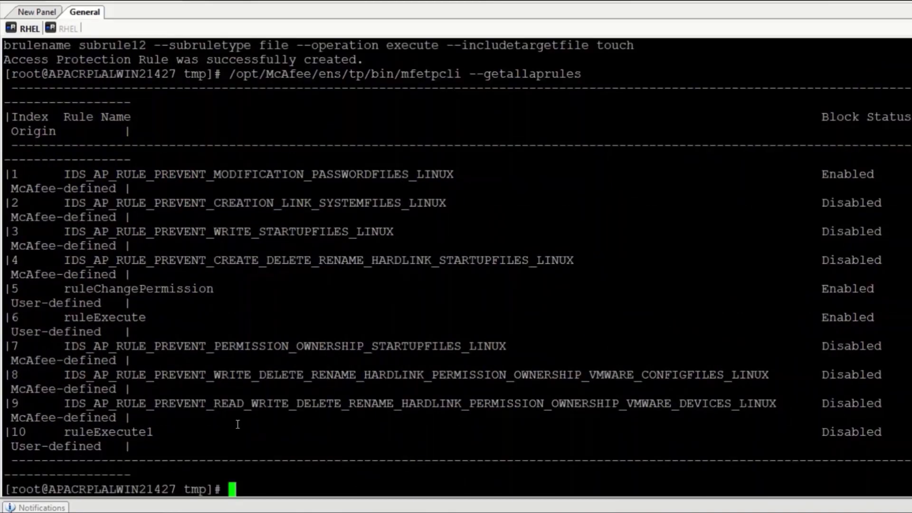
Delete the ruleExecute rule by its index with /opt/McAfee/ens/tp/bin/mfetpcli --deleteaprule 6
left_click_drag(159, 316, 15, 313)
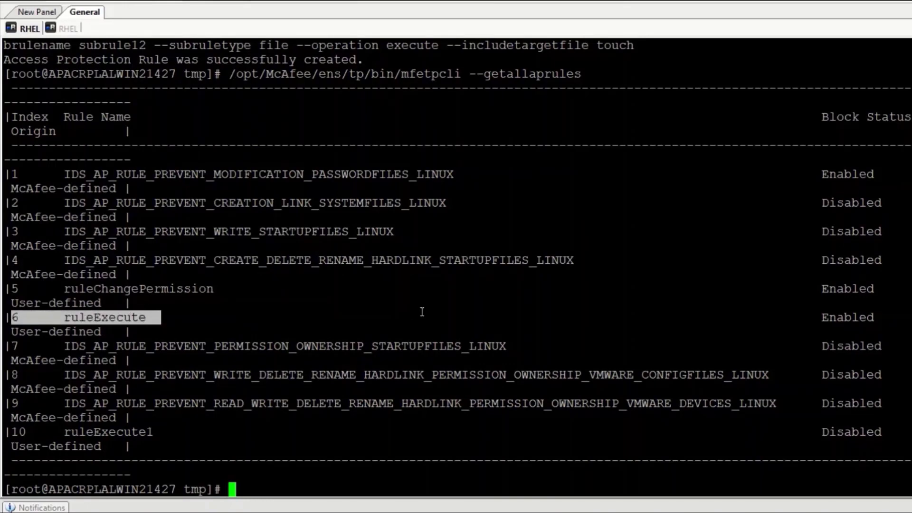
key("Up")
key("BackSpace")
key("BackSpace")
key("BackSpace")
key("BackSpace")
key("BackSpace")
key("BackSpace")
key("BackSpace")
key("BackSpace")
key("BackSpace")
key("BackSpace")
key("BackSpace")
key("BackSpace")
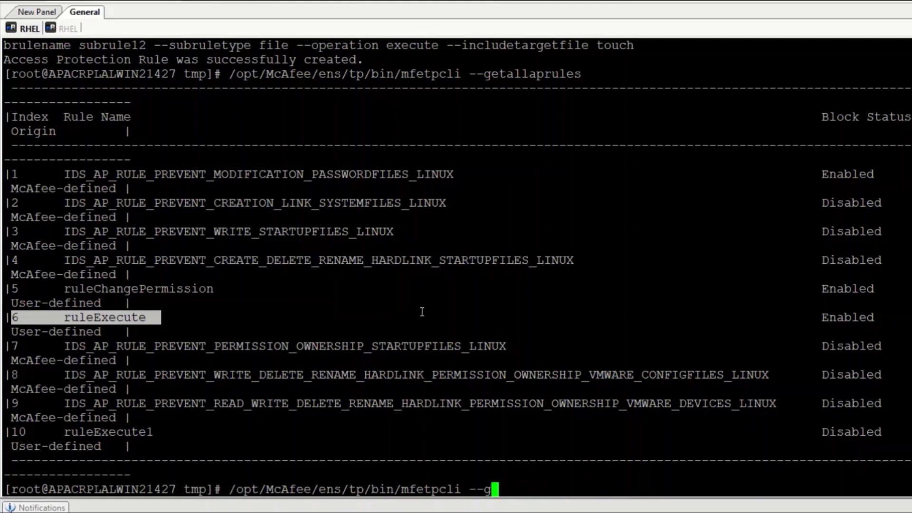
key("BackSpace")
type("delete")
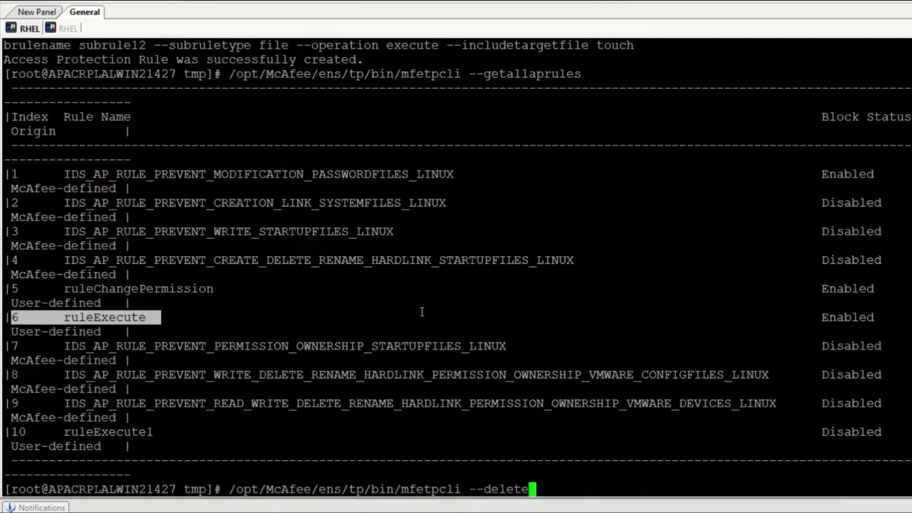
type("aprule")
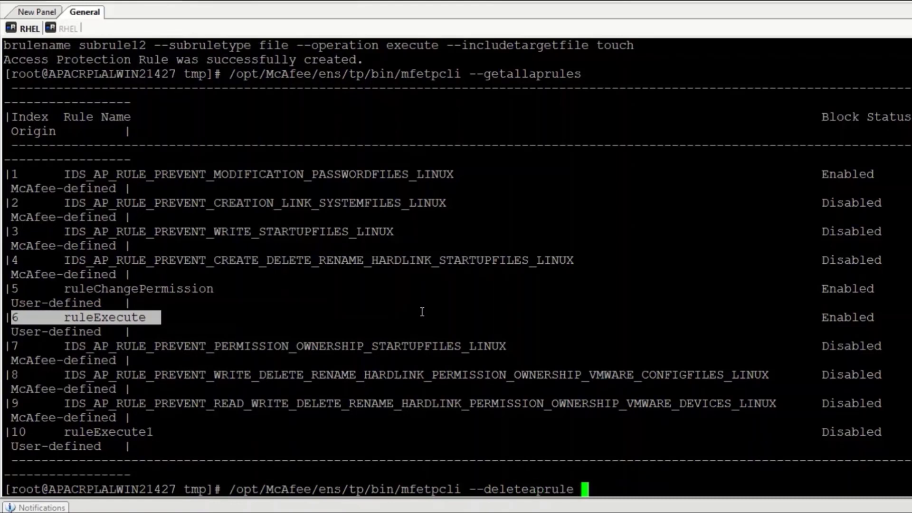
type(" 6")
key("Return")
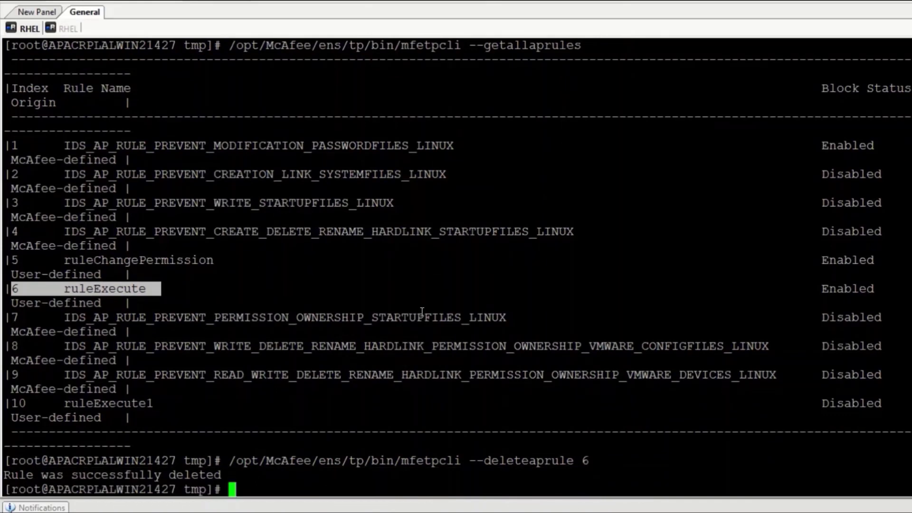
List the Access Protection rules again with mfetpcli --getallaprules and check the ruleExecute1 entry
key("Up")
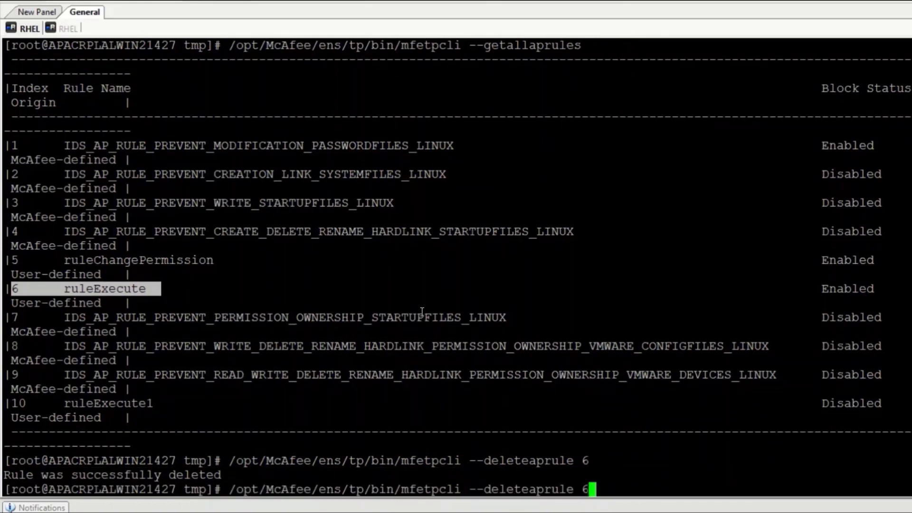
key("Up")
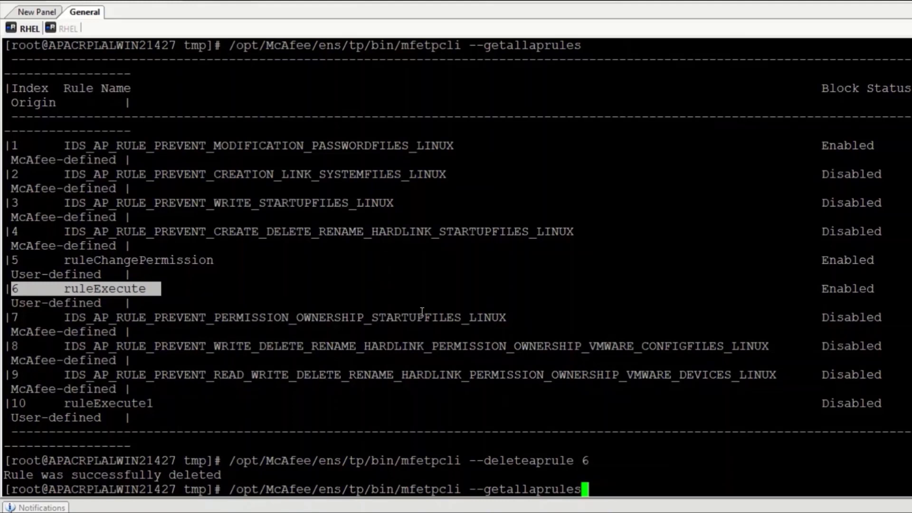
key("Return")
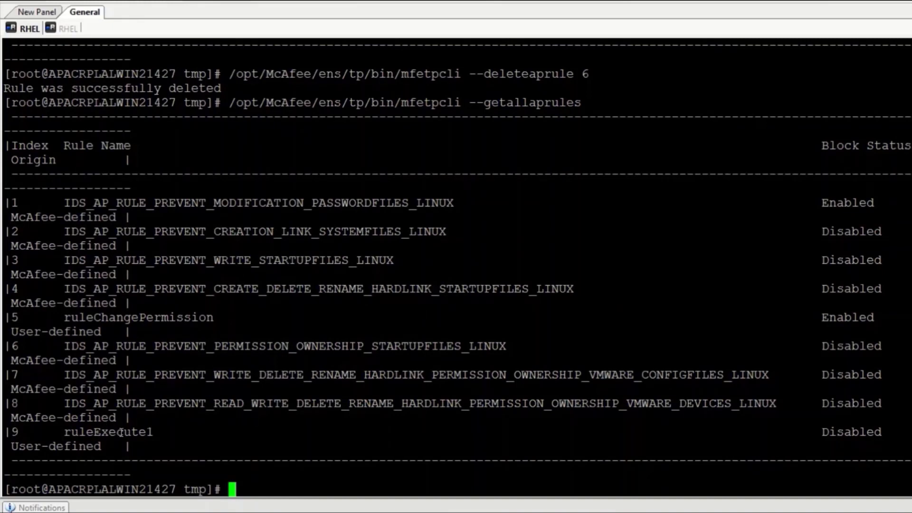
left_click_drag(159, 432, 6, 433)
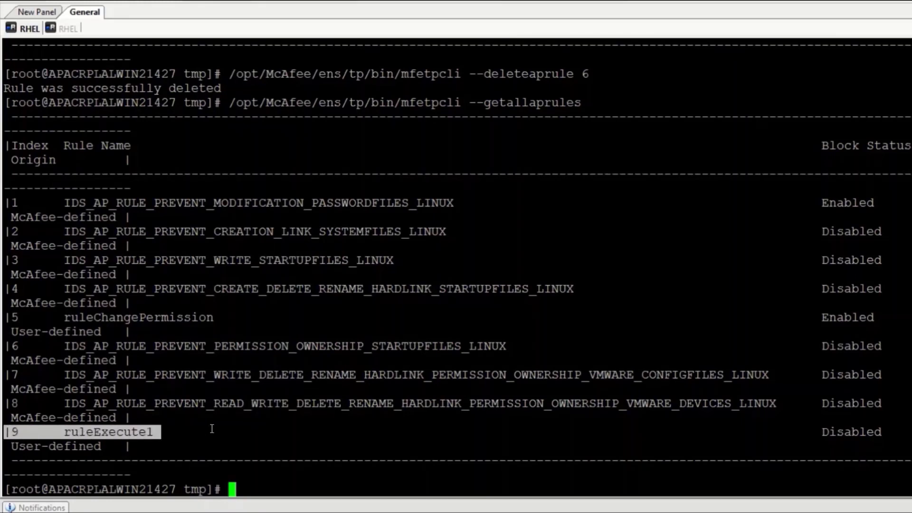
left_click(261, 487)
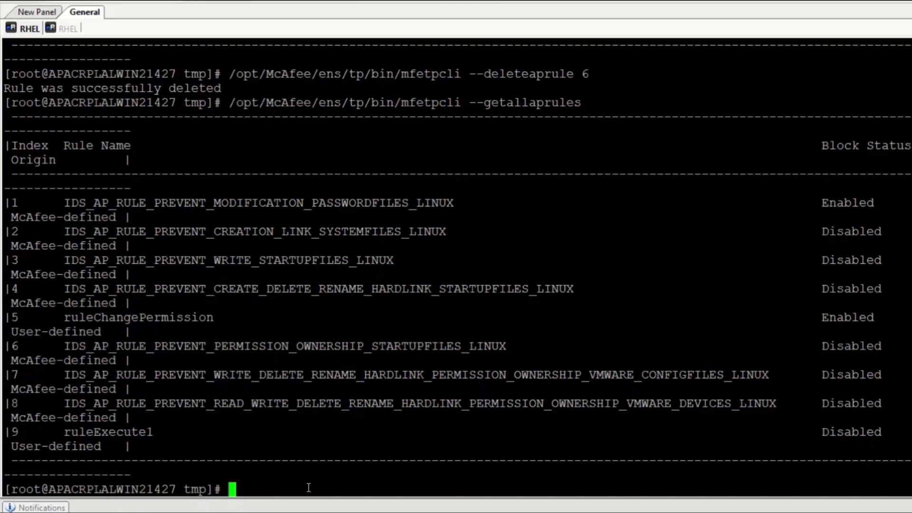
Create the file test2.out in the tmp directory with touch and list the directory contents
type("touch ")
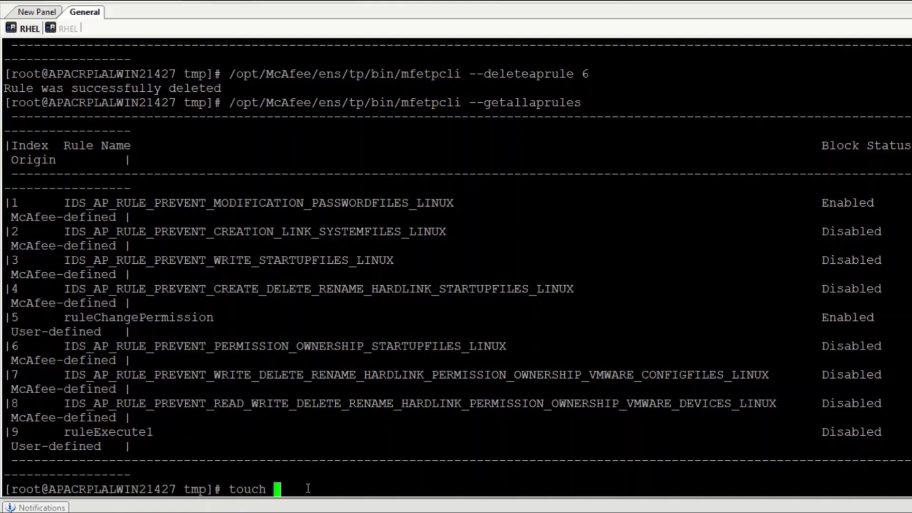
type("test2.out")
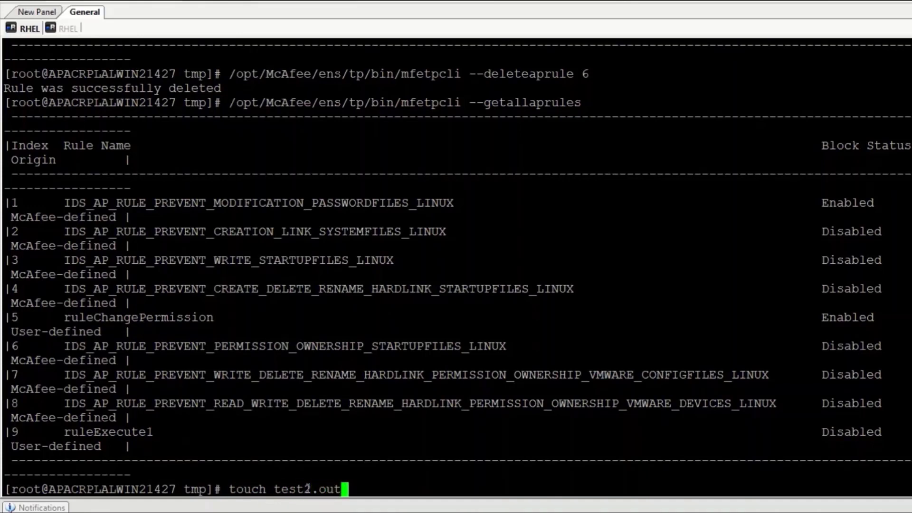
key("Return")
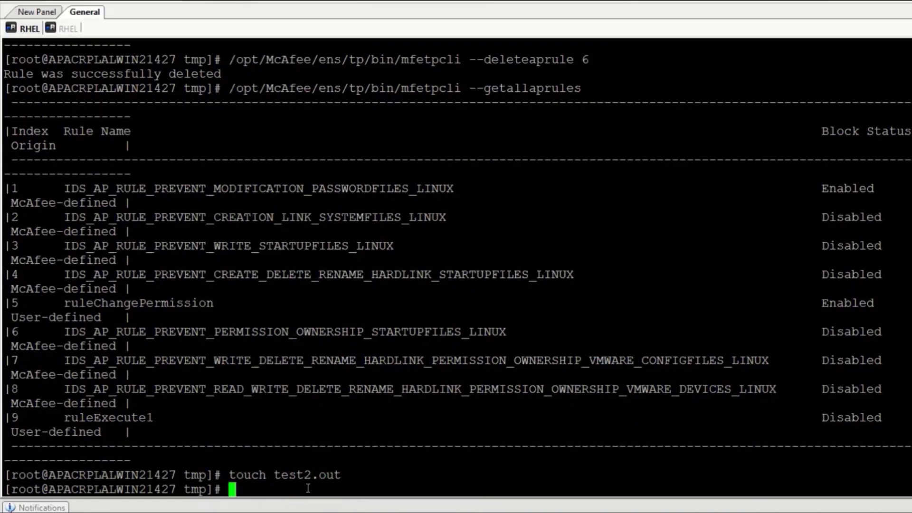
type("ls")
key("Return")
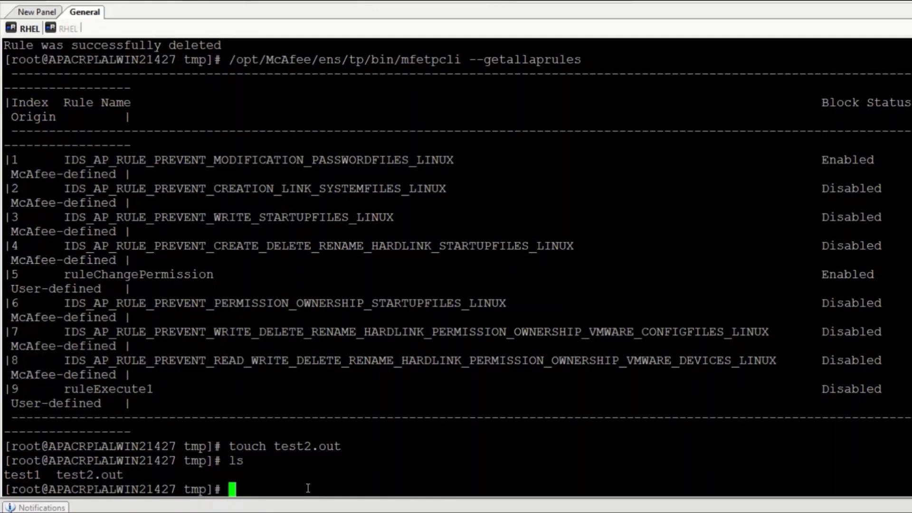
Recall and run /opt/McAfee/agent/bin/cmdagent -p to send the agent's properties and events to ePO
type("ls")
key("Up")
key("Up")
key("Up")
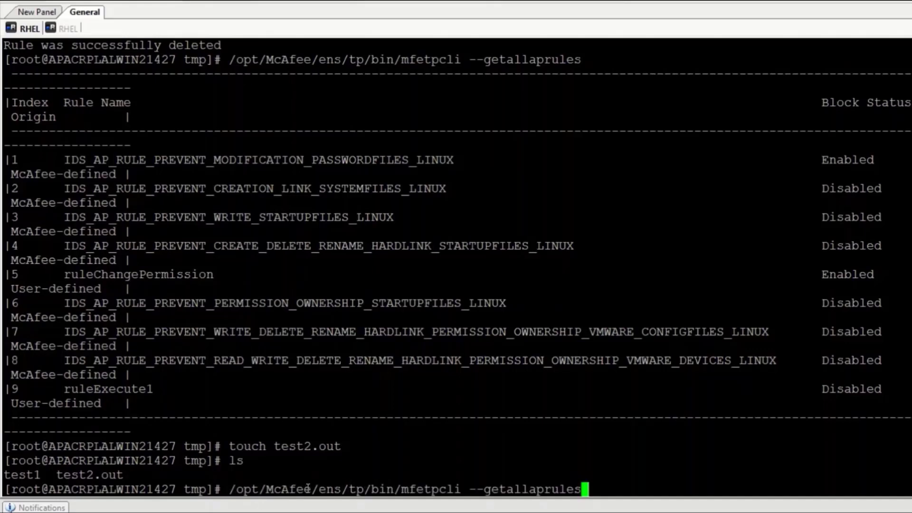
key("Up")
key("Up")
key("Up")
key("Up")
key("Up")
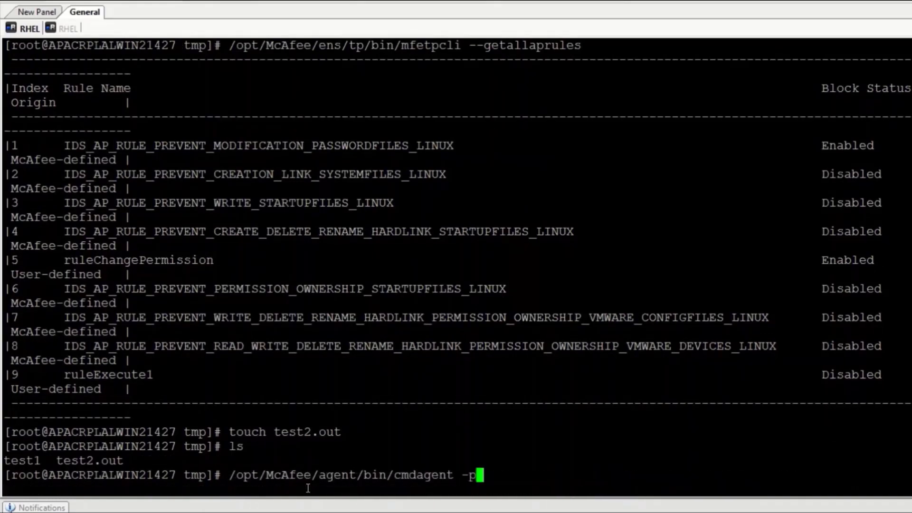
key("Up")
key("Down")
key("Return")
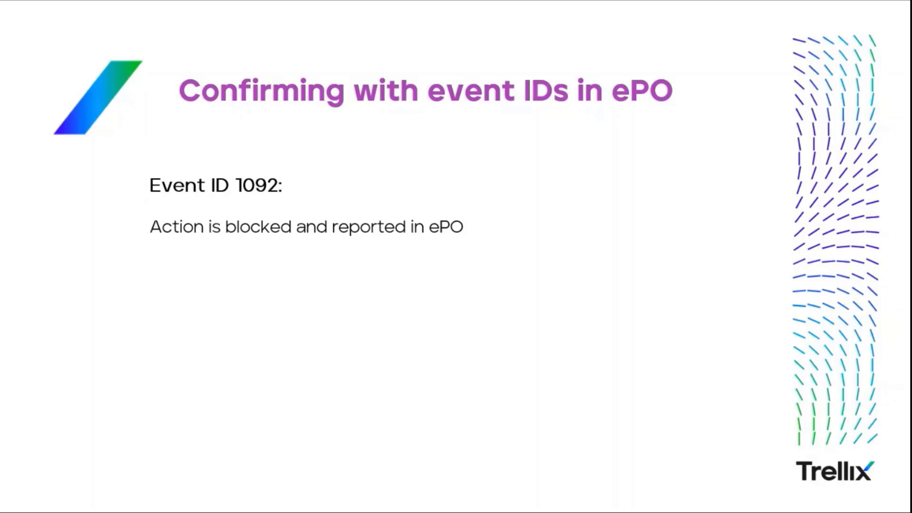
left_click(382, 170)
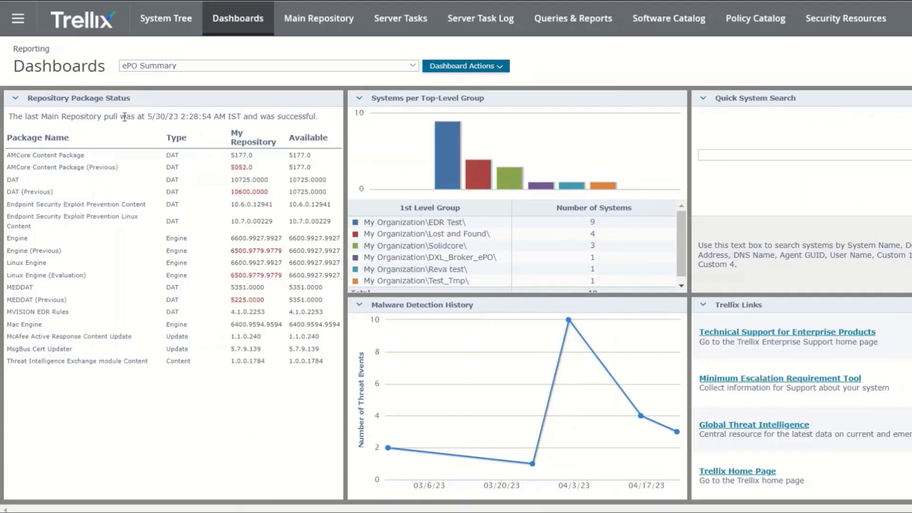
Switch to ePO, open the Threat Event Log and examine the newest event 1095's threat name, action taken and target details
left_click(19, 22)
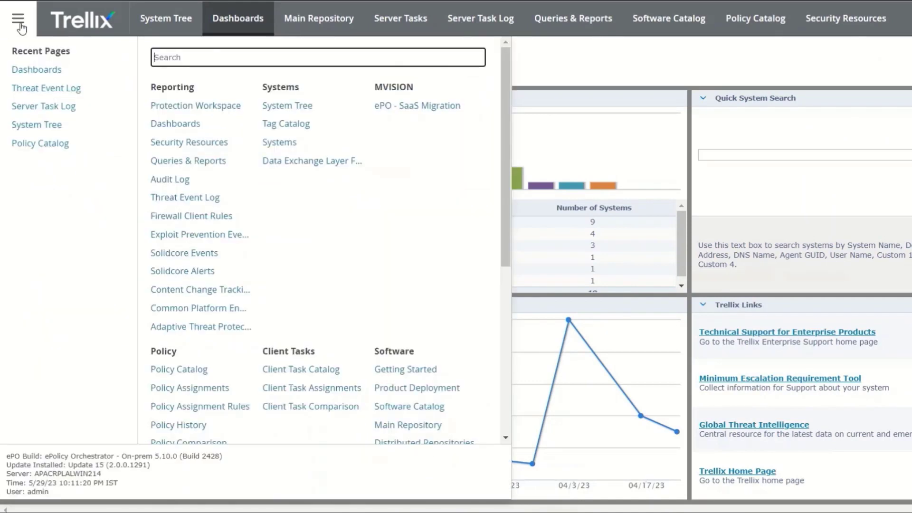
left_click(216, 207)
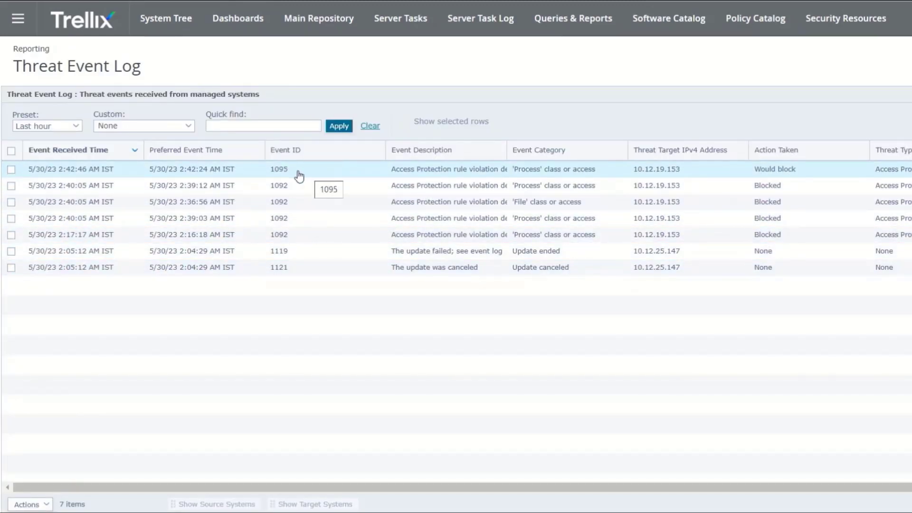
left_click(283, 174)
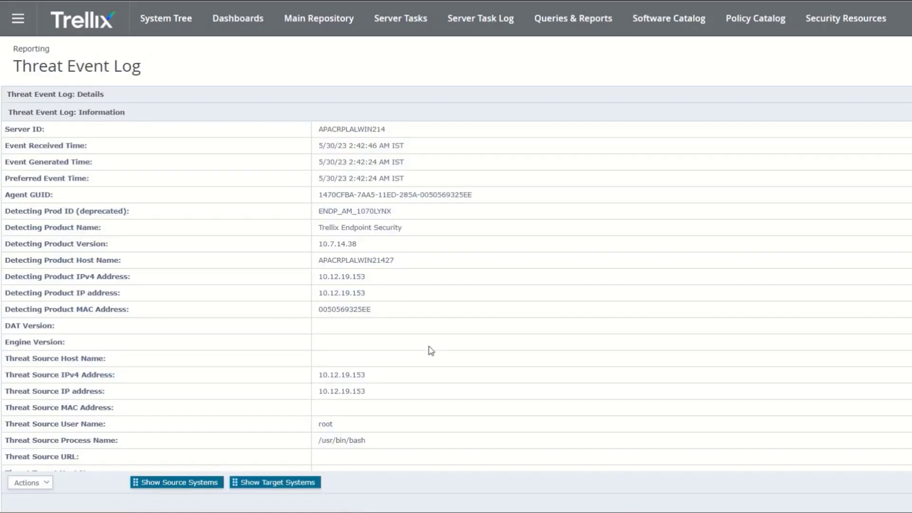
scroll(430, 351, "down", 8)
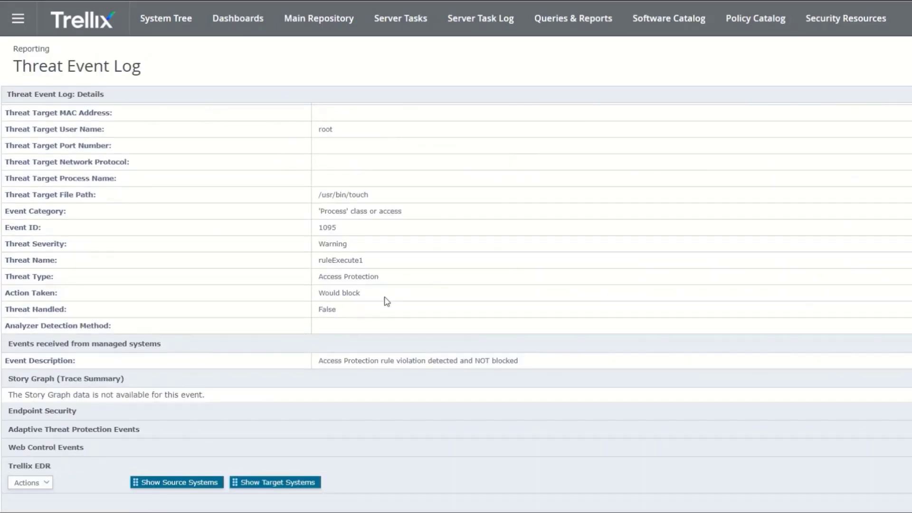
left_click_drag(361, 293, 318, 298)
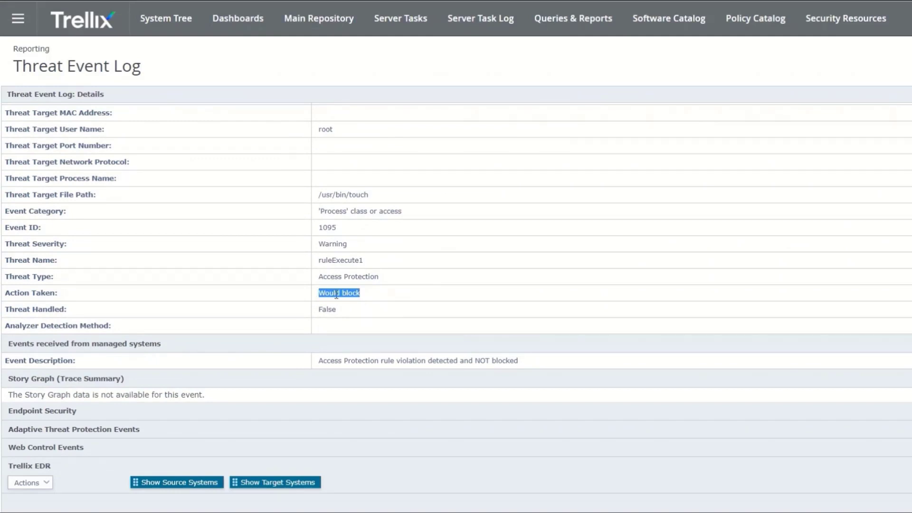
scroll(336, 295, "up", 4)
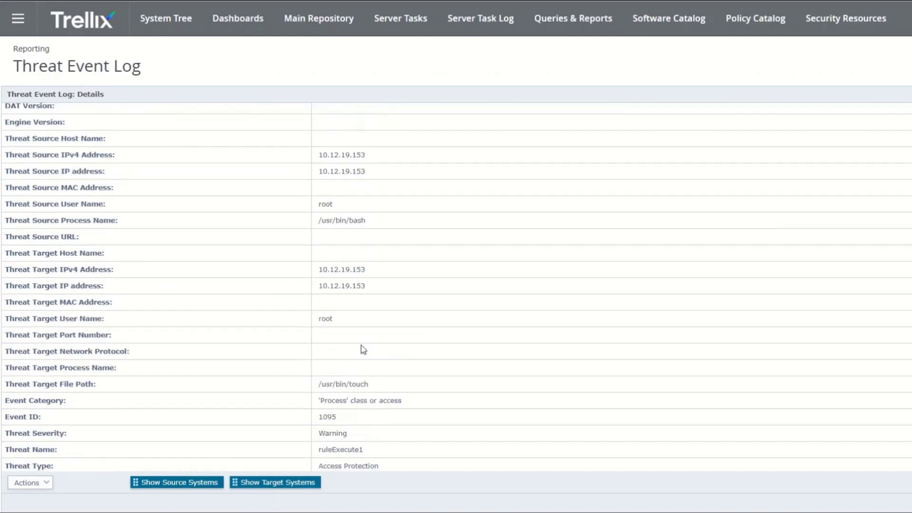
scroll(363, 350, "down", 4)
left_click_drag(370, 329, 320, 340)
scroll(464, 371, "up", 5)
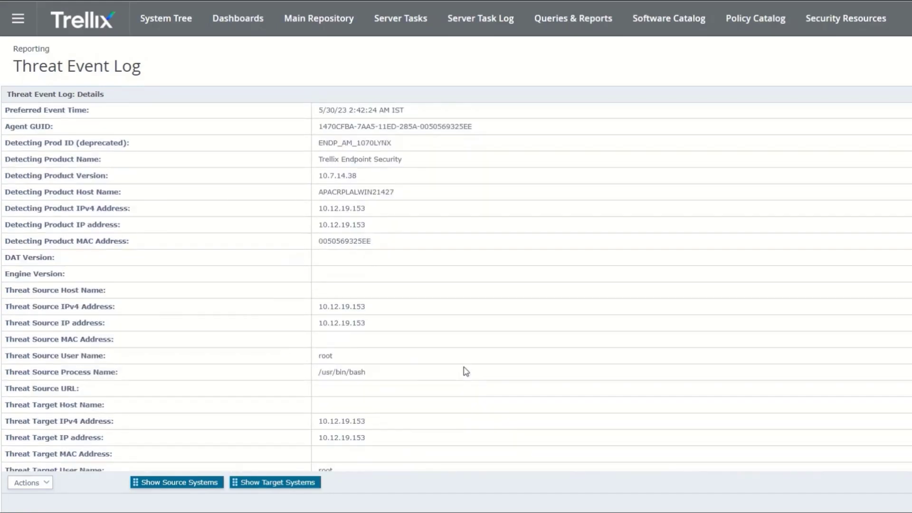
scroll(464, 370, "up", 3)
Return to the Threat Event Log and examine the threat name and action taken of the most recent event 1092
left_click(24, 26)
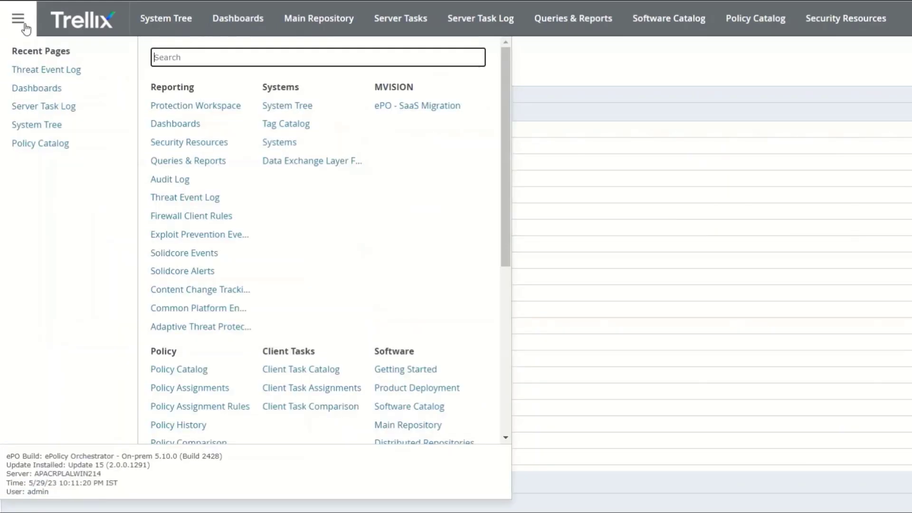
left_click(262, 221)
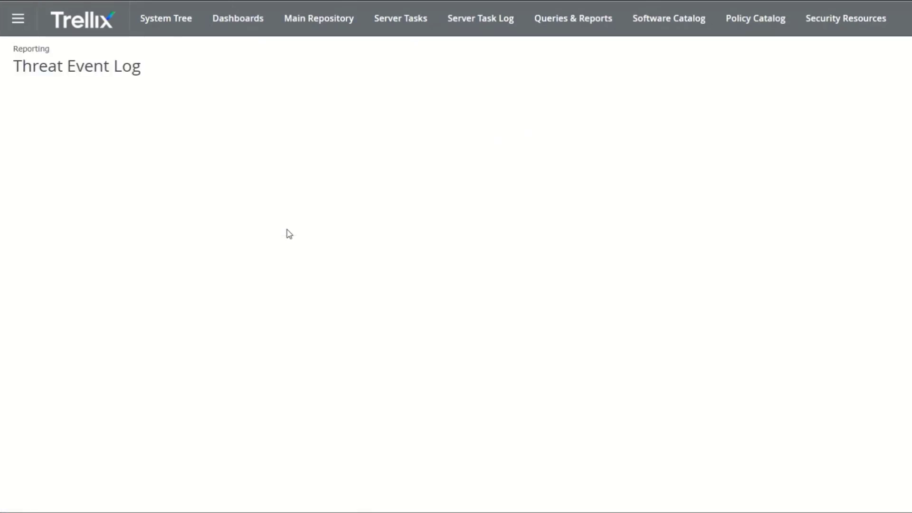
left_click(279, 191)
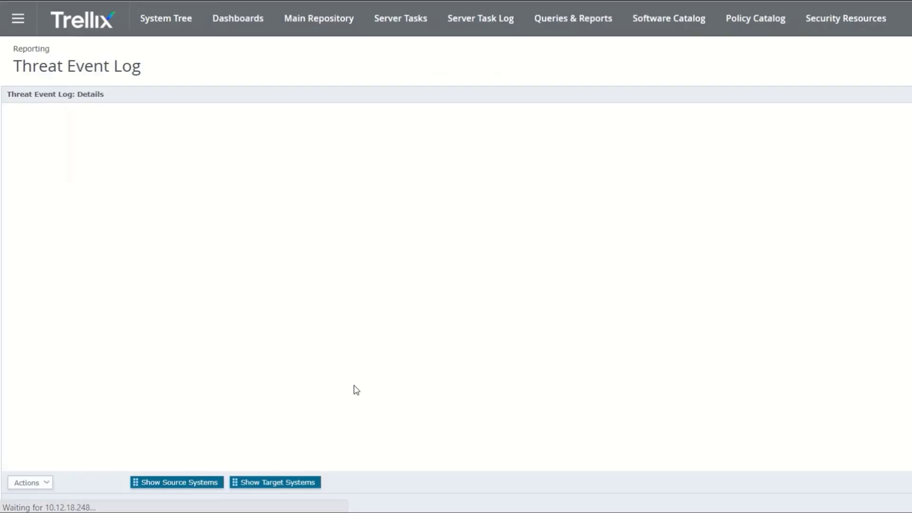
scroll(373, 381, "down", 7)
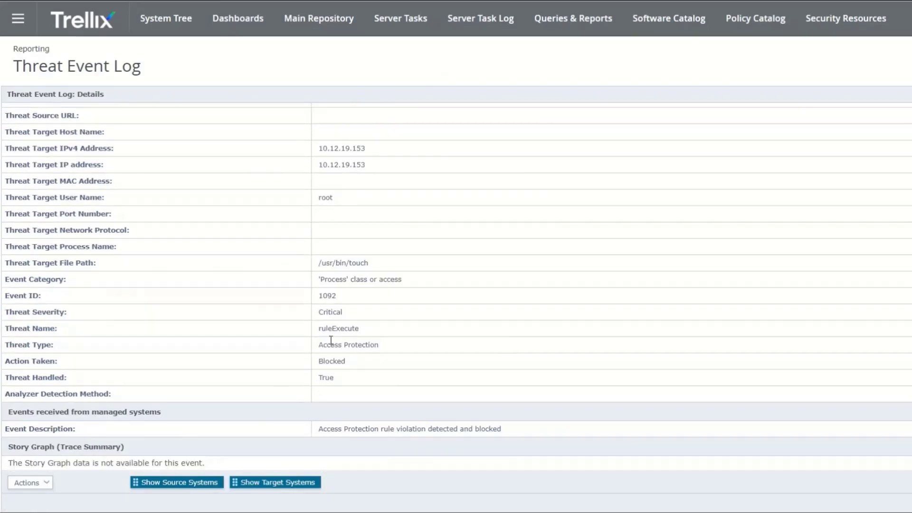
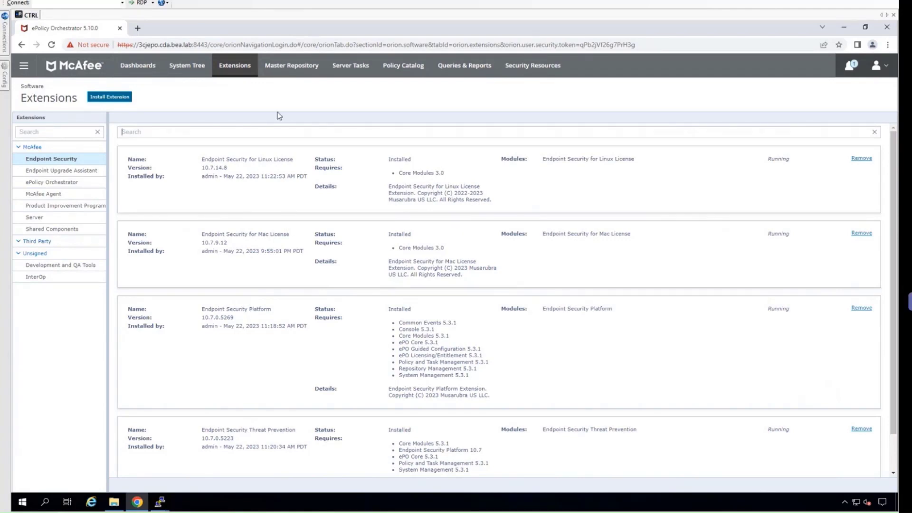
Prepare a Master Repository pull of only the Endpoint Security Exploit Prevention Linux Content package, and cancel it at the summary
left_click(291, 73)
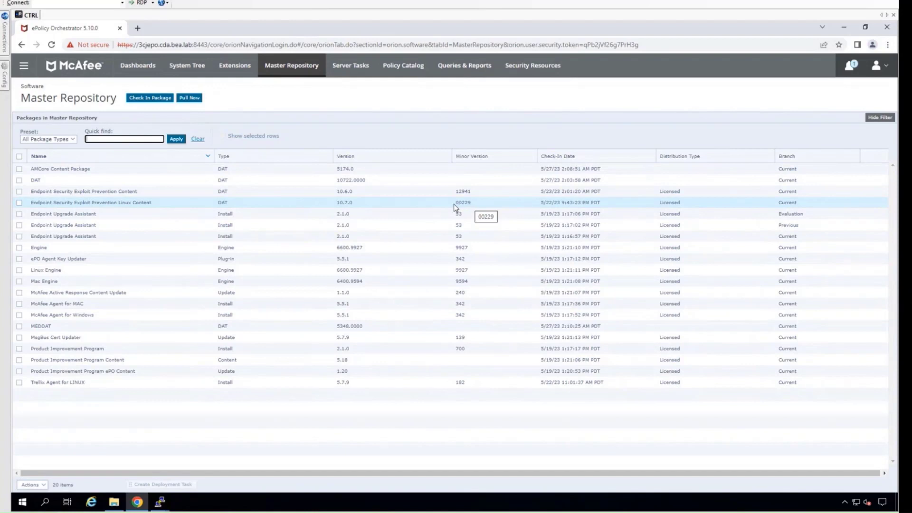
left_click(192, 99)
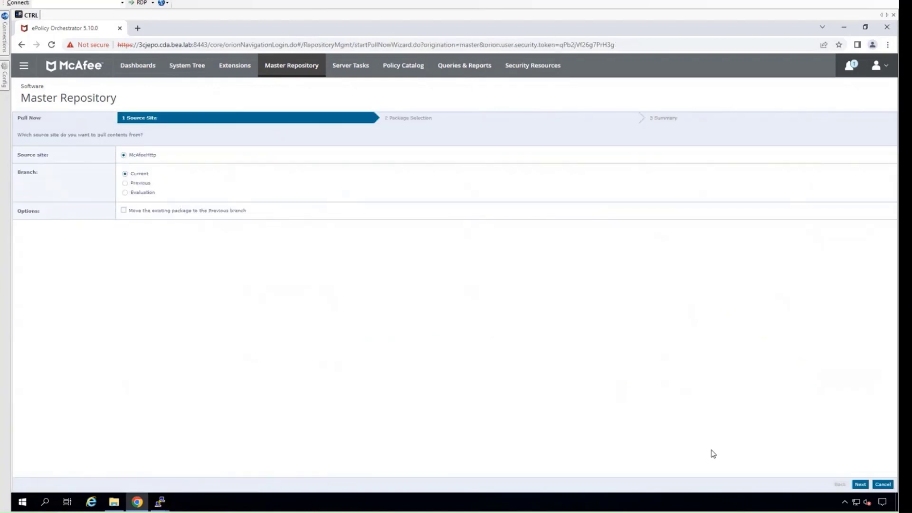
left_click(860, 484)
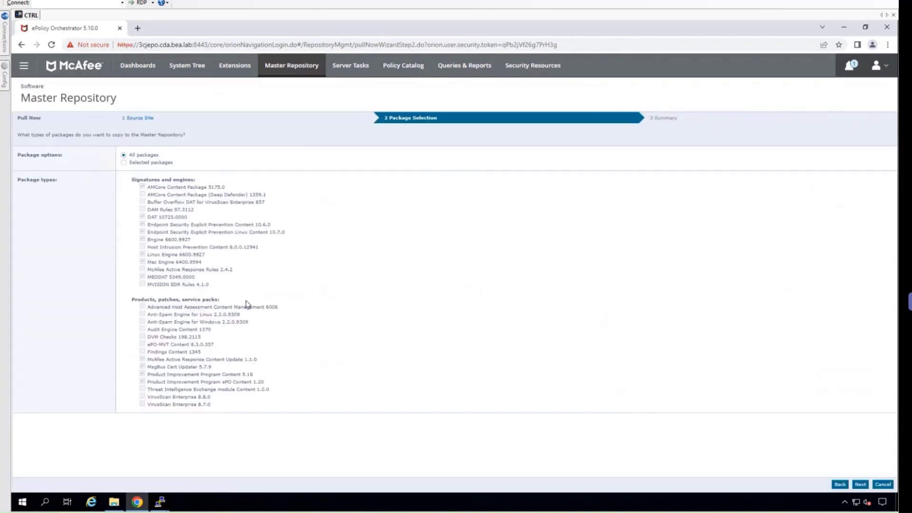
left_click(123, 162)
left_click(142, 231)
left_click(860, 484)
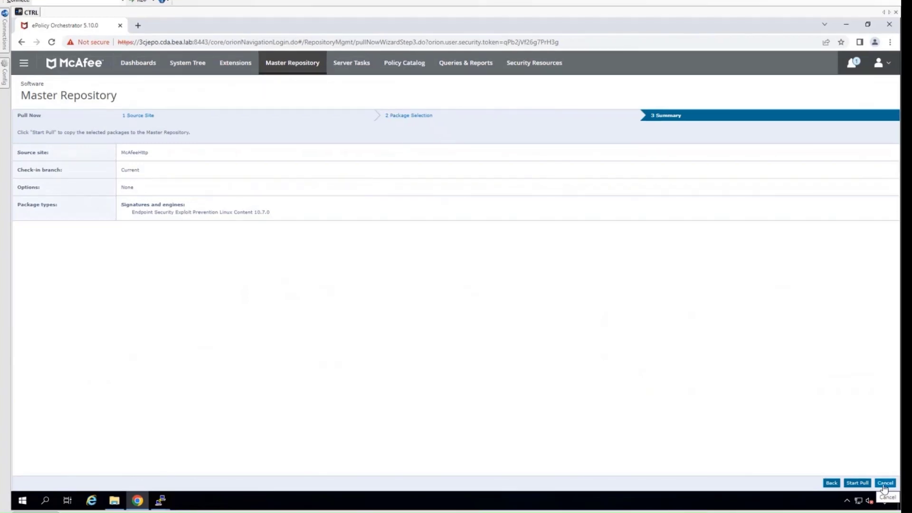
left_click(881, 485)
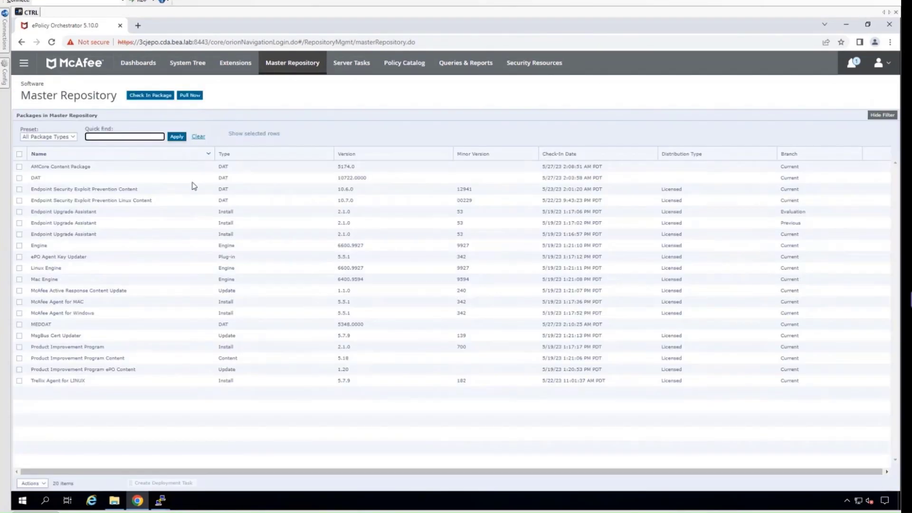
Create a new server task named pull and proceed to its actions
left_click(339, 66)
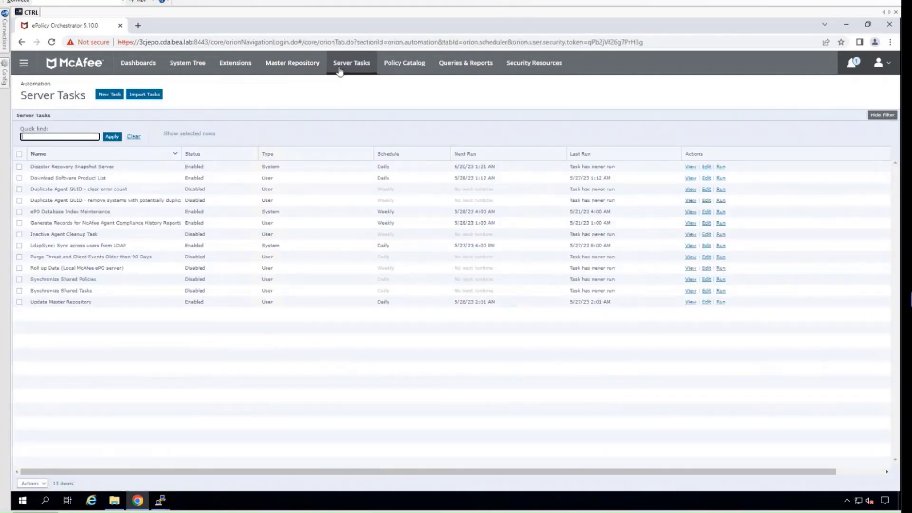
left_click(111, 95)
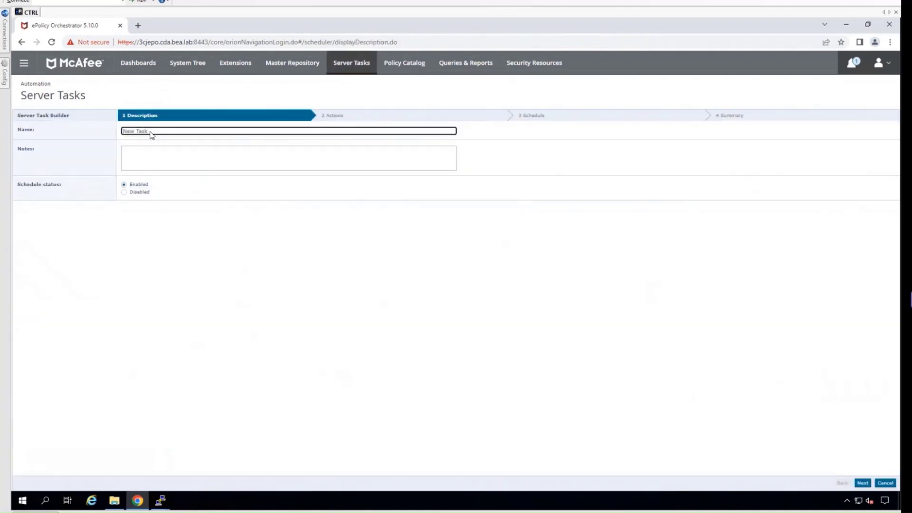
left_click(152, 131)
type("pull")
left_click(863, 483)
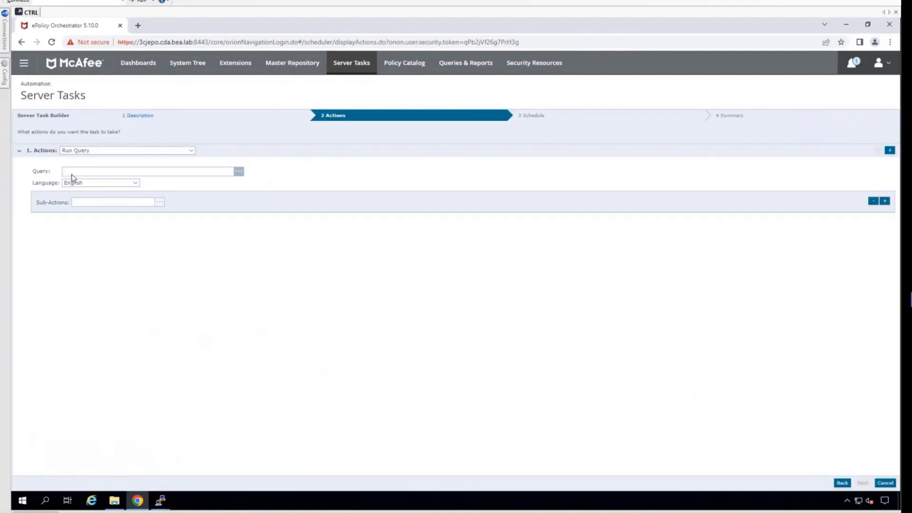
Set the task's action to Repository Pull with only Endpoint Security Exploit Prevention Linux Content selected, and proceed to the schedule
left_click(81, 151)
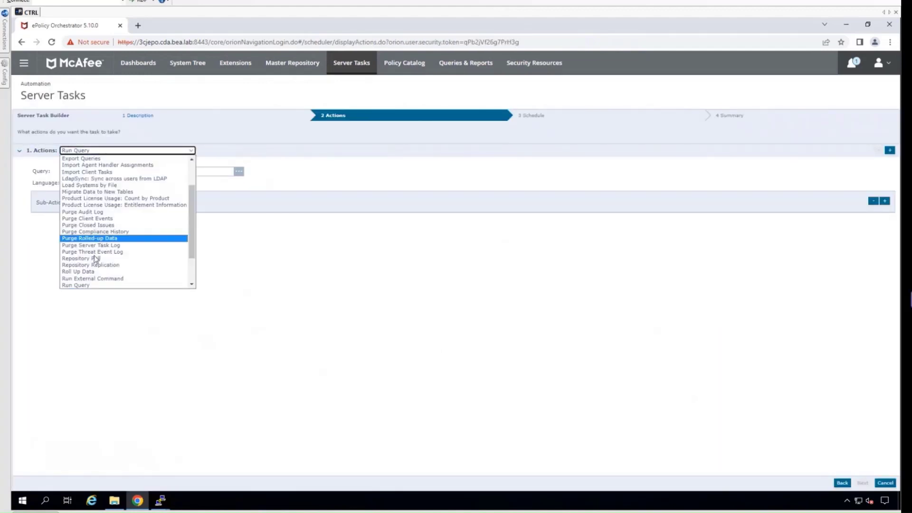
left_click(95, 259)
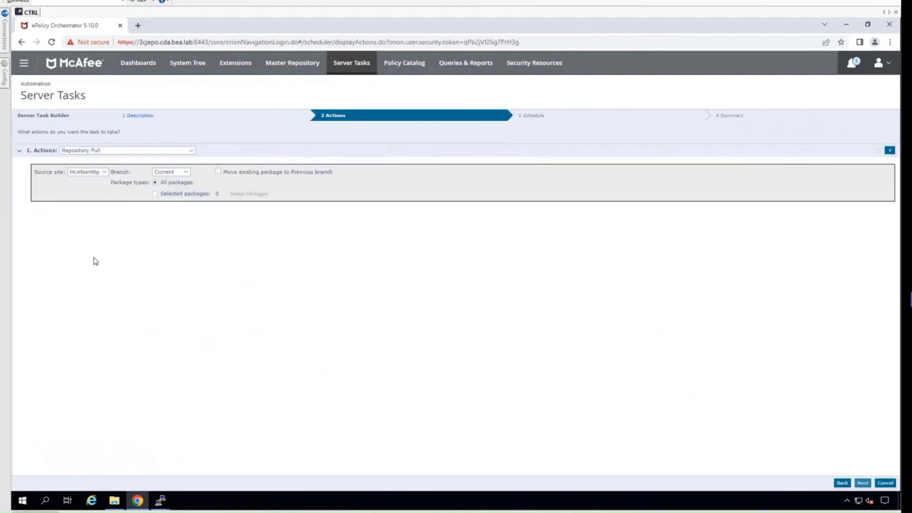
left_click(174, 195)
left_click(249, 200)
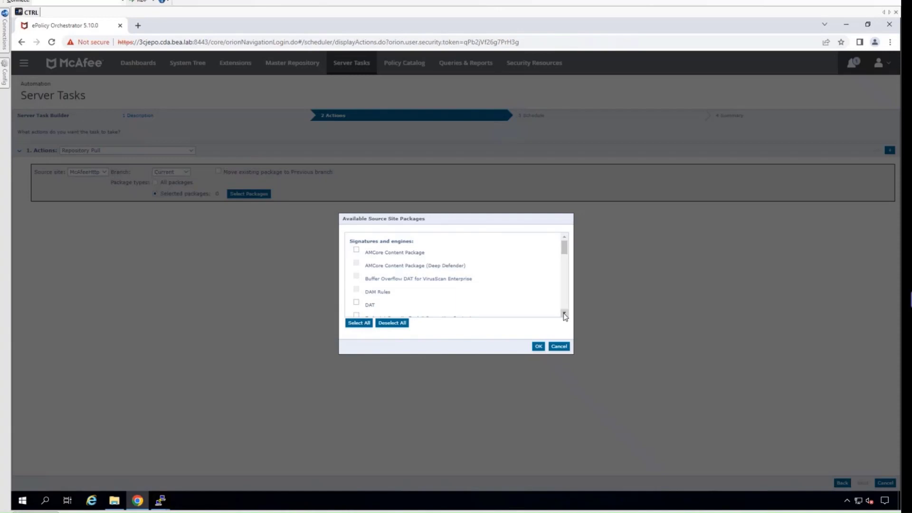
left_click(564, 314)
left_click(564, 314)
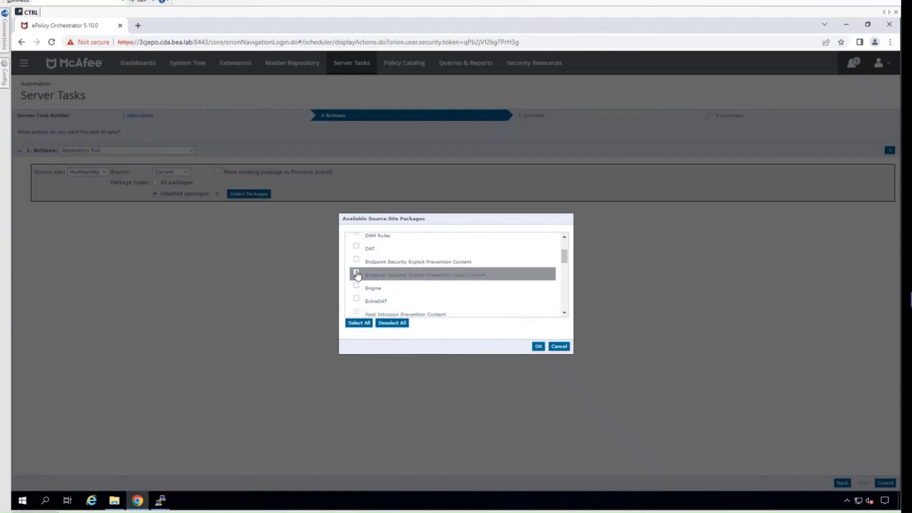
left_click(357, 273)
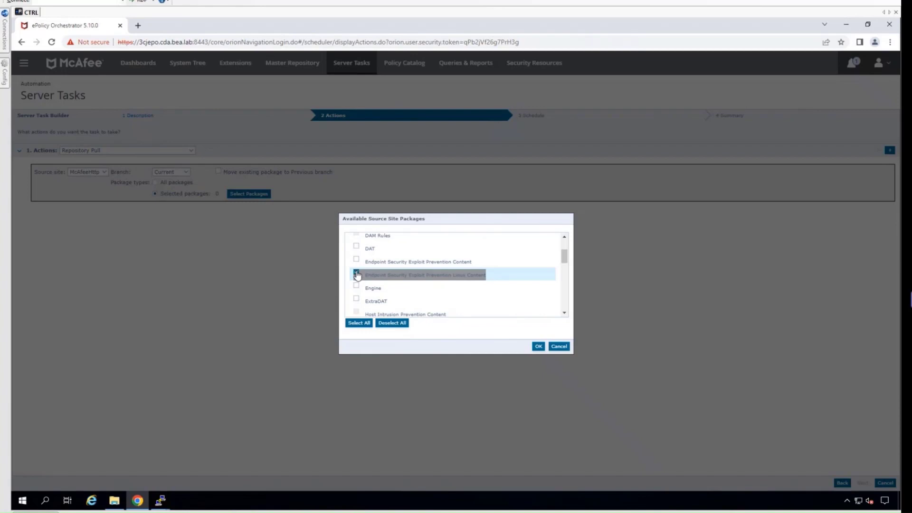
left_click(538, 348)
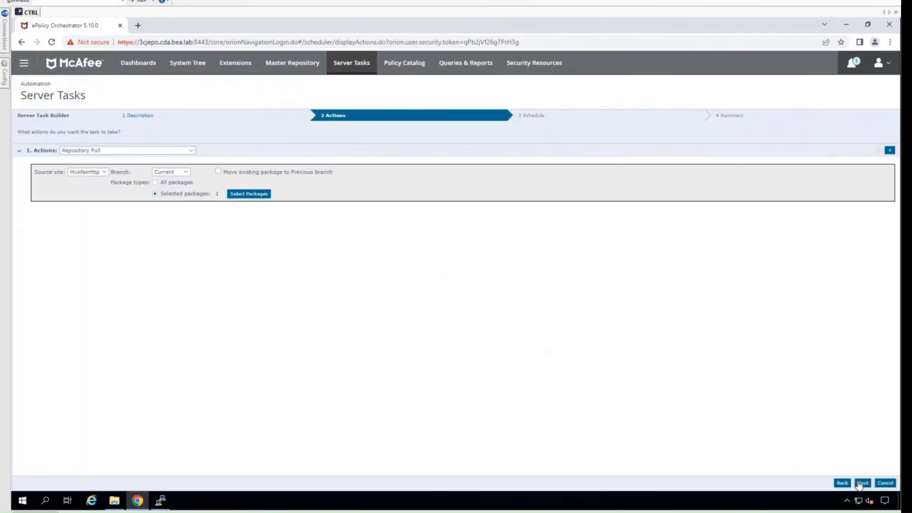
left_click(862, 483)
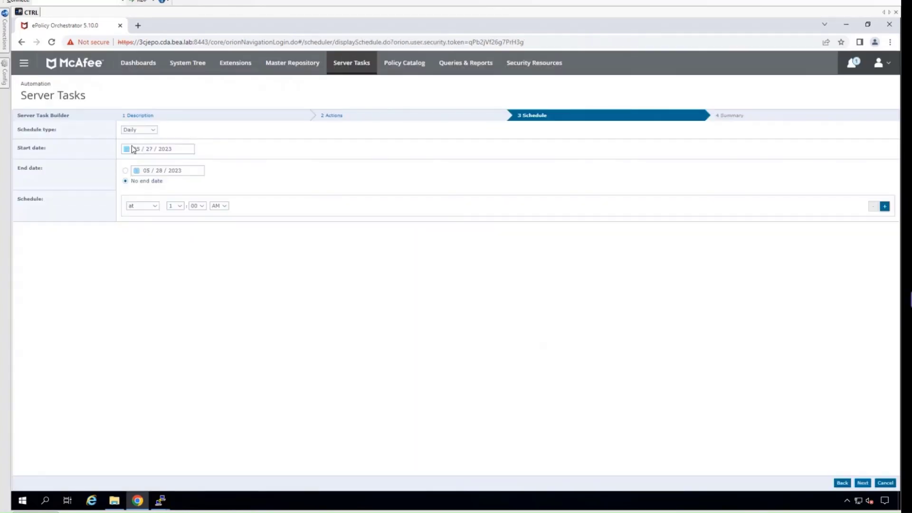
Set the pull task's schedule type to Yearly, proceed to the summary, and cancel the task
left_click(152, 133)
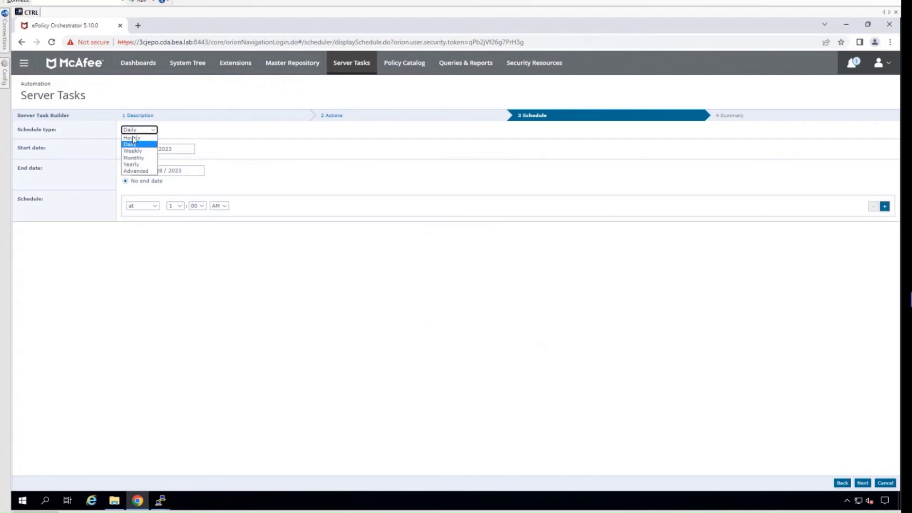
left_click(133, 165)
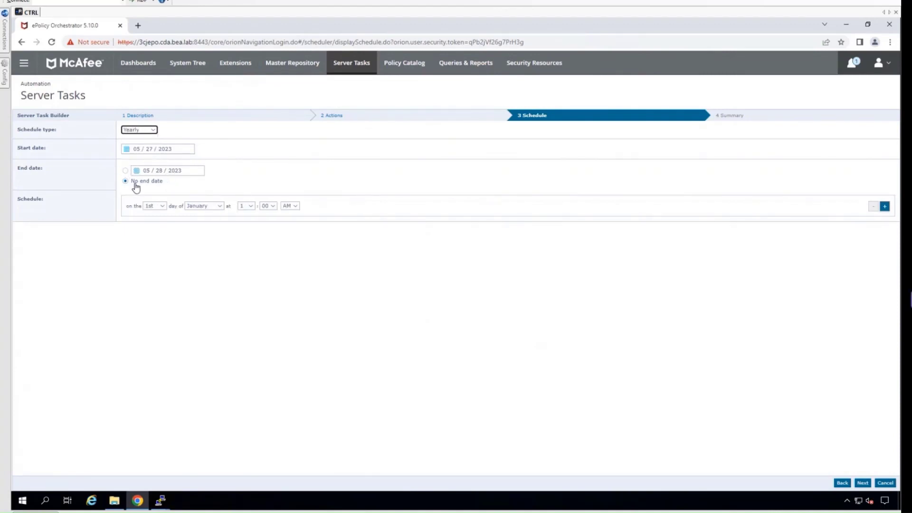
left_click(863, 482)
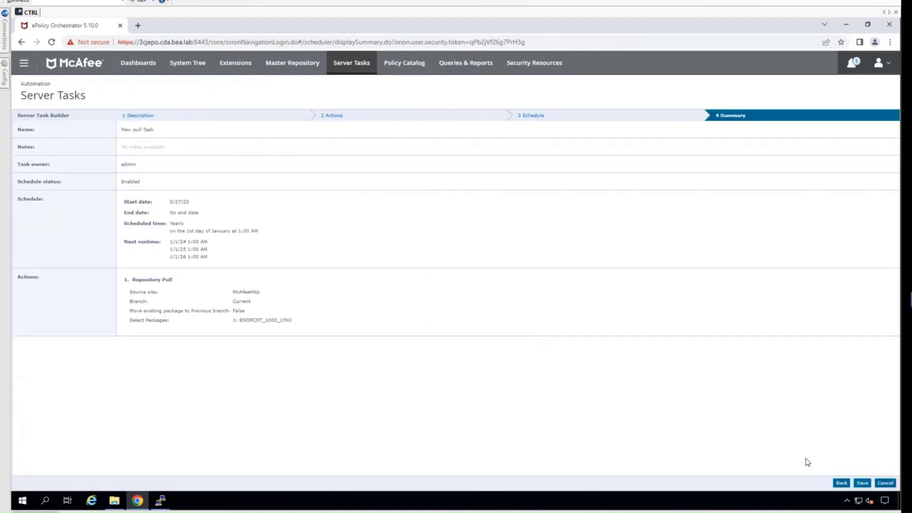
left_click(886, 483)
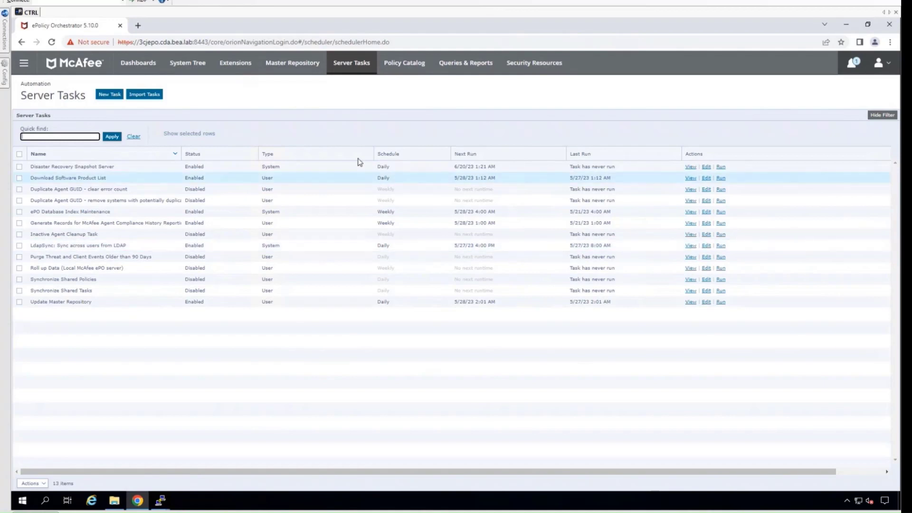
Open the My Default Exploit Prevention policy from the Policy Catalog and start a new exclusion of type Linux File - Process
left_click(399, 66)
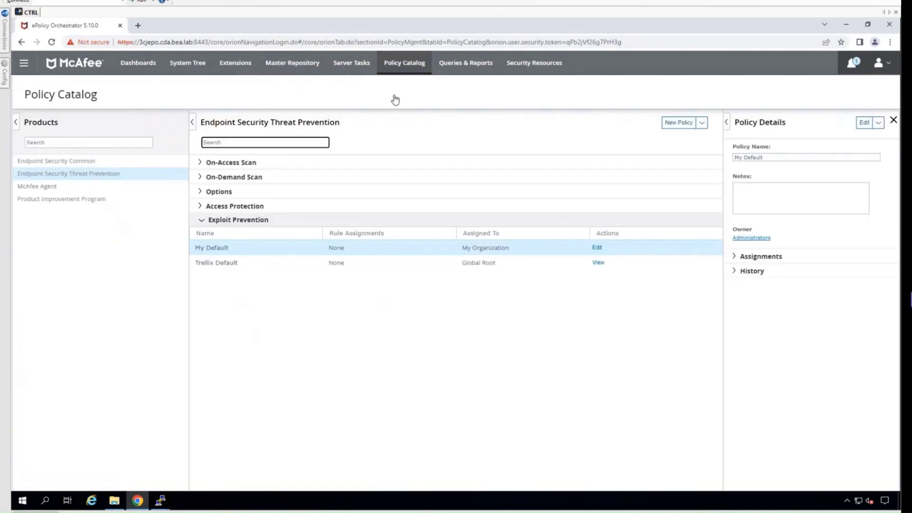
left_click(598, 249)
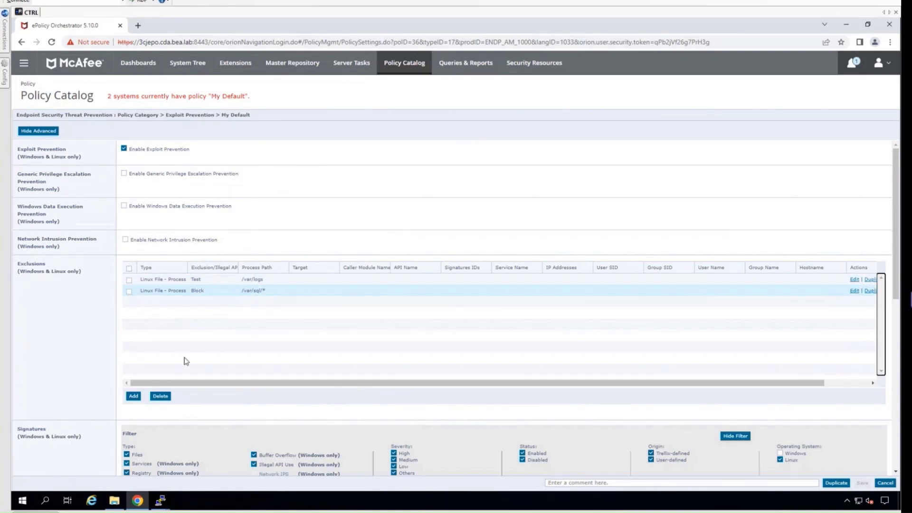
left_click(134, 396)
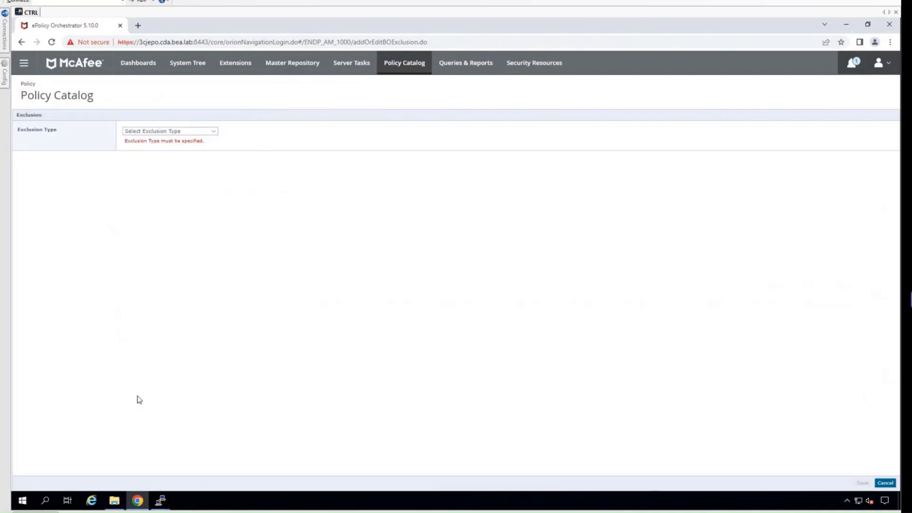
left_click(163, 131)
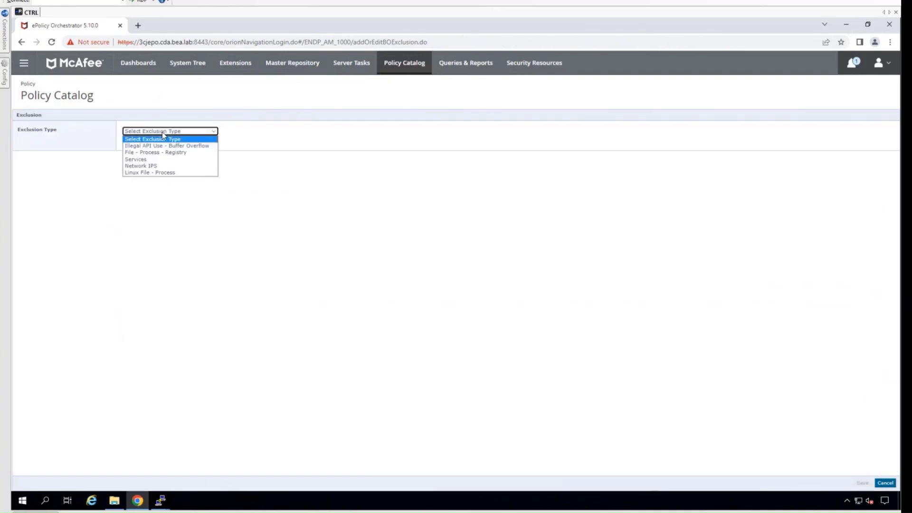
left_click(150, 173)
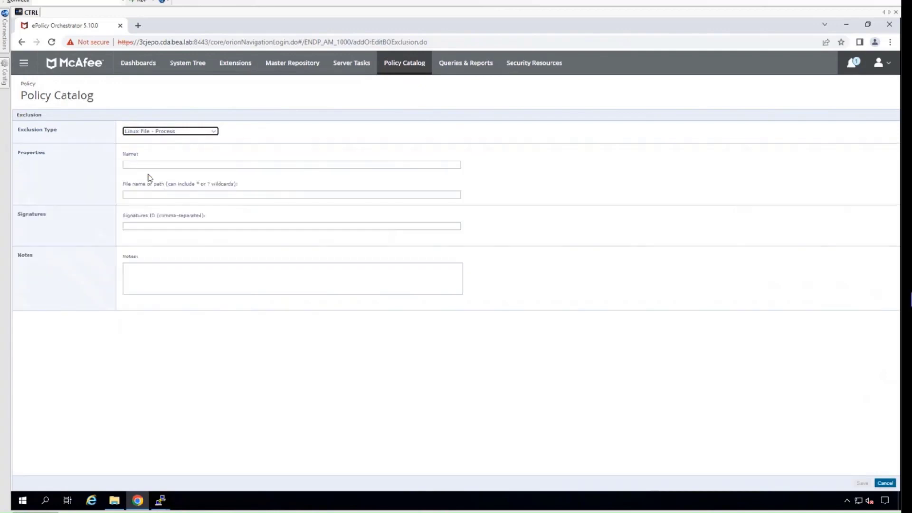
Name the exclusion Test2, set its file path to /var/Oracle/*, and save it
left_click(146, 165)
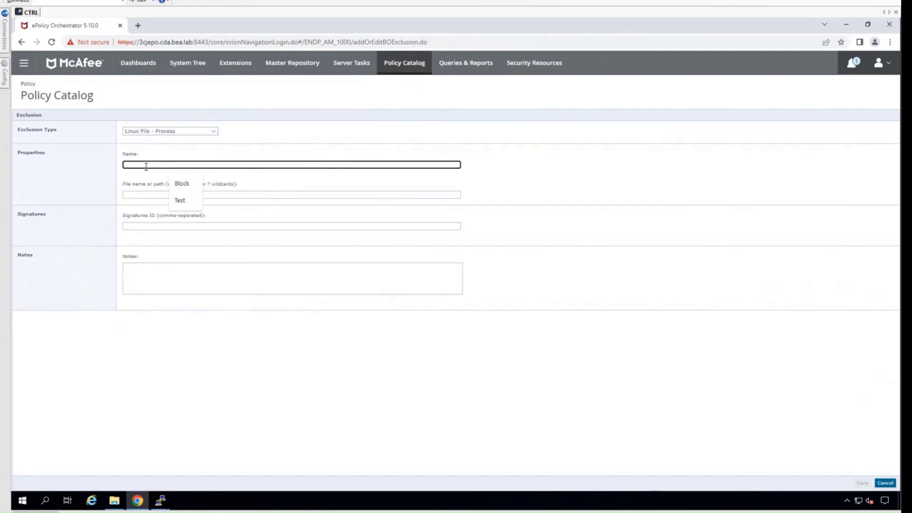
type("Test2")
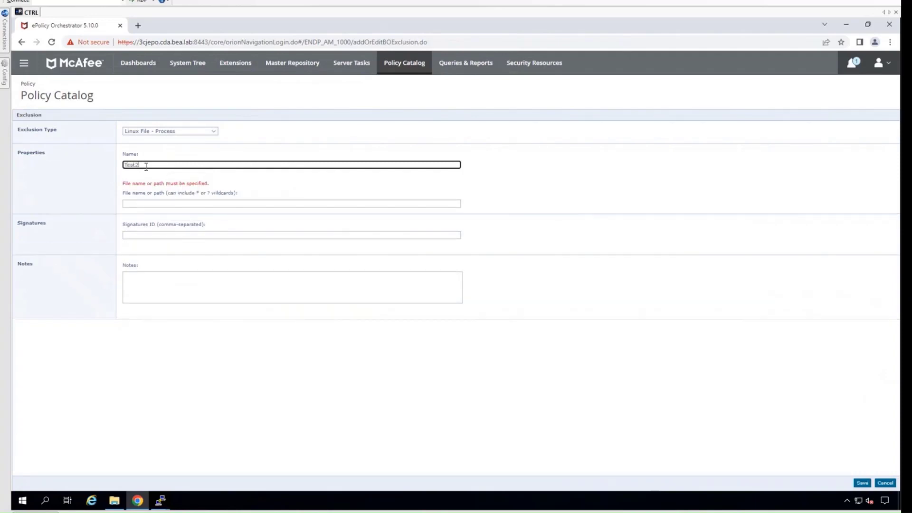
left_click(154, 202)
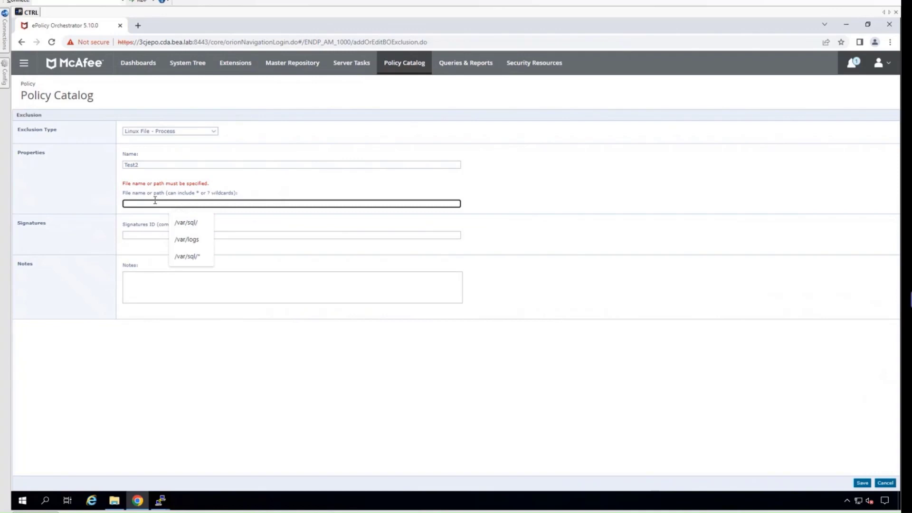
type("/var/")
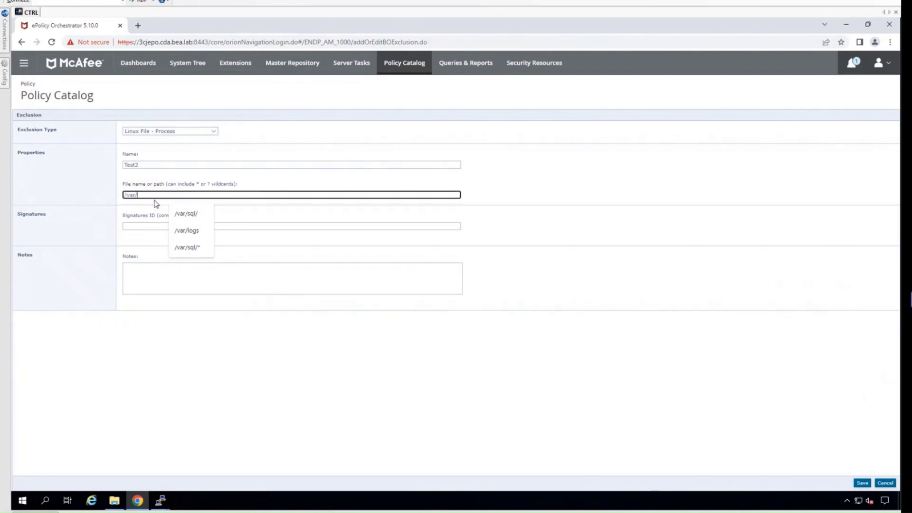
type("Oracle/*")
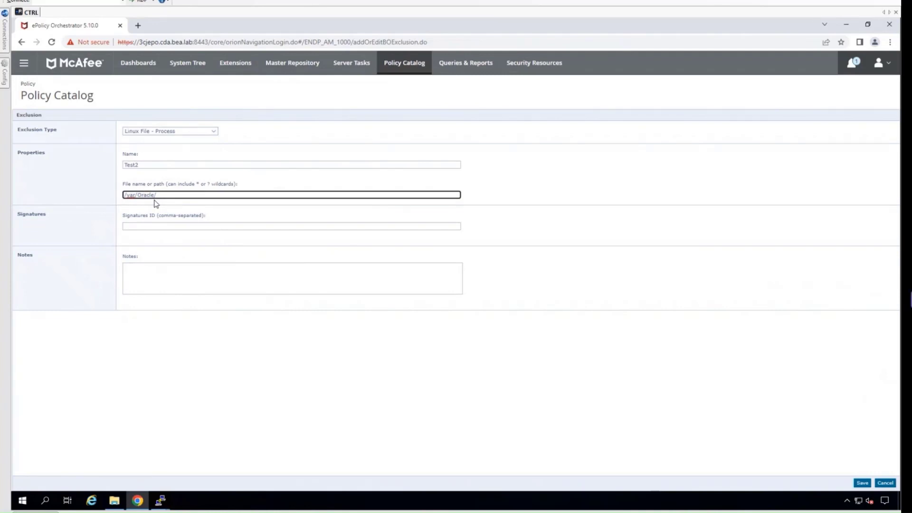
left_click(862, 483)
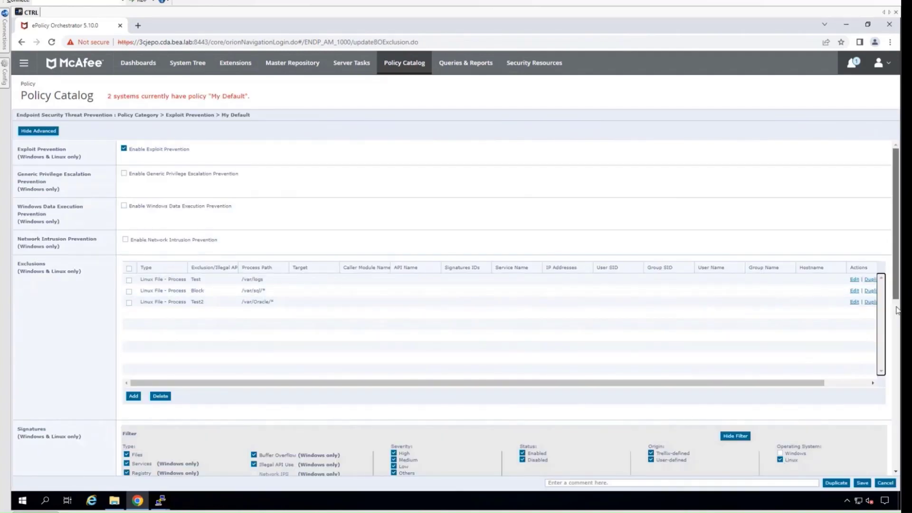
Review the Linux signatures and their filter options, and save the My Default Exploit Prevention policy
left_click_drag(898, 284, 899, 347)
scroll(899, 346, "down", 2)
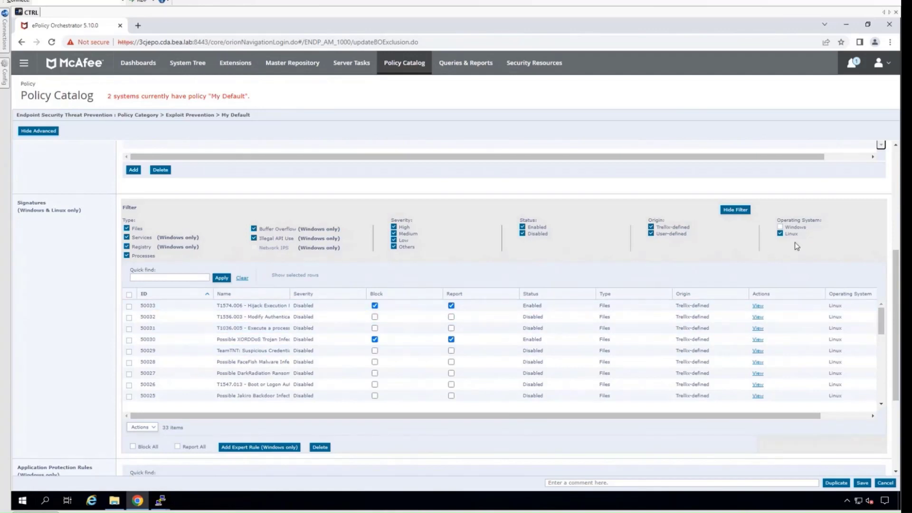
left_click(780, 227)
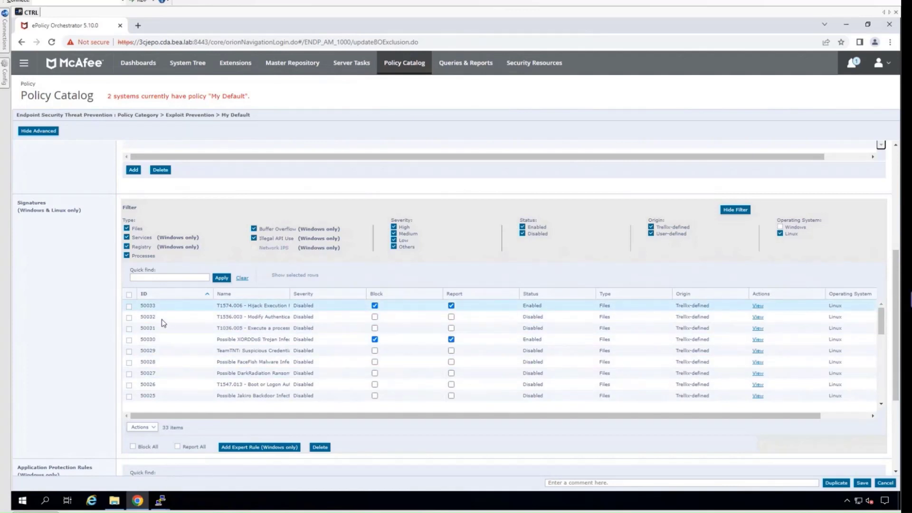
left_click(127, 237)
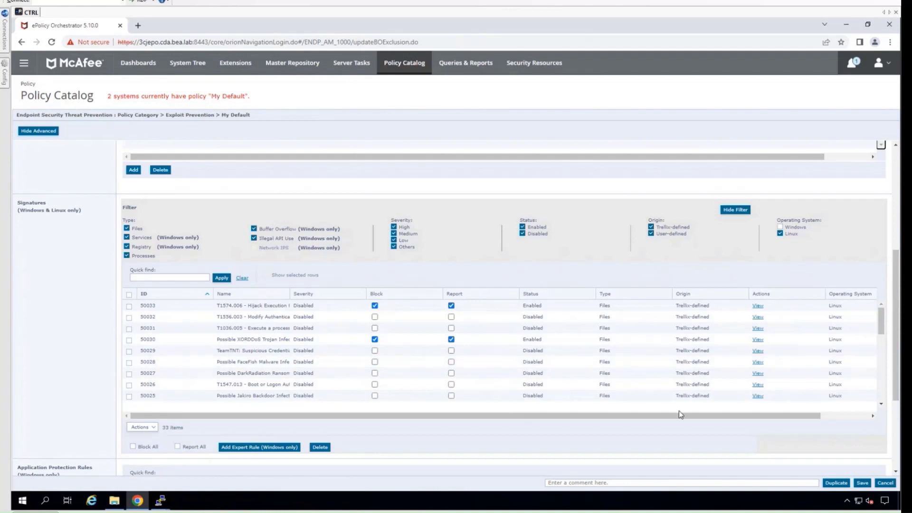
scroll(743, 436, "down", 3)
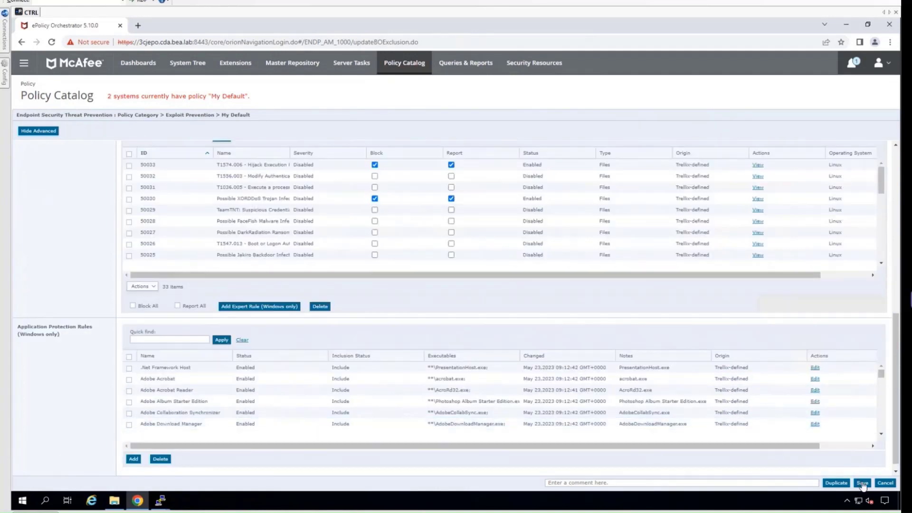
left_click(862, 482)
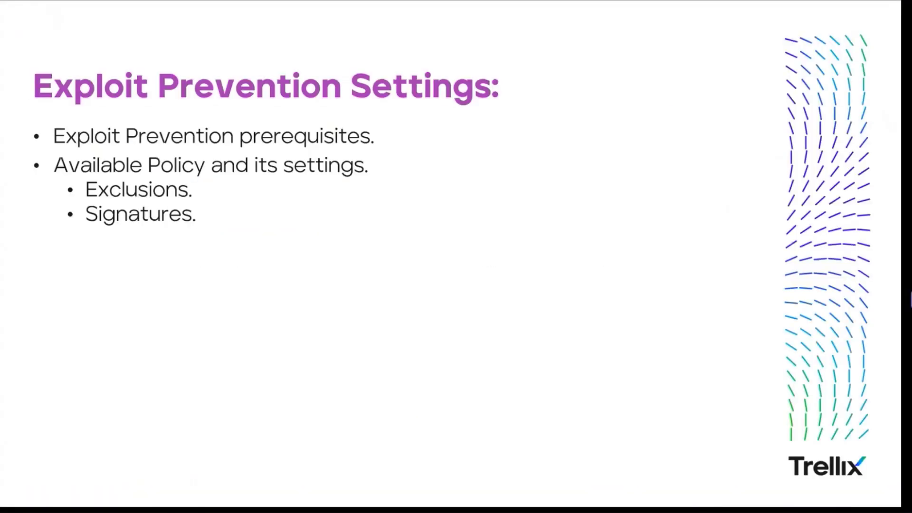
left_click(184, 285)
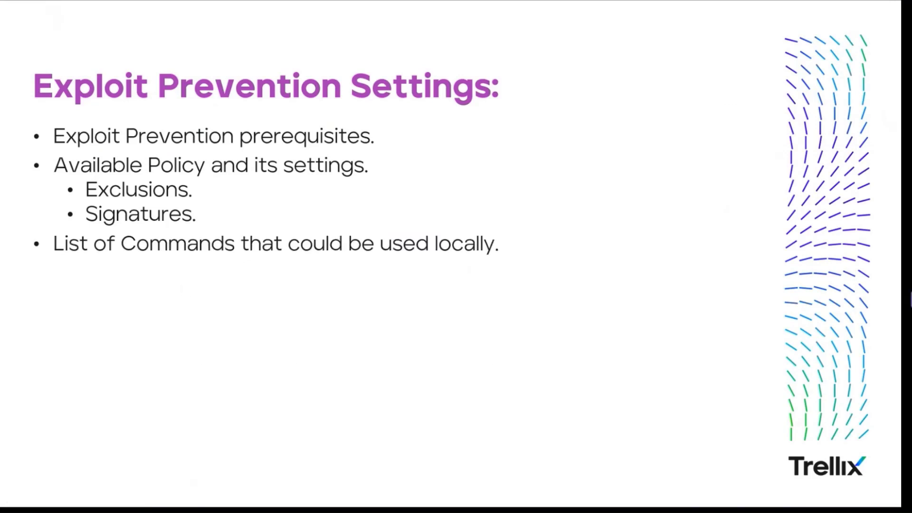
key("Right")
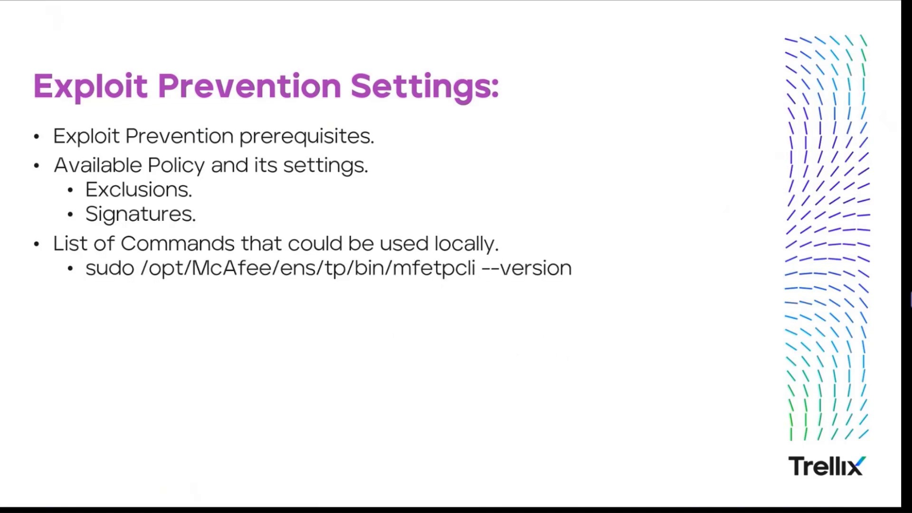